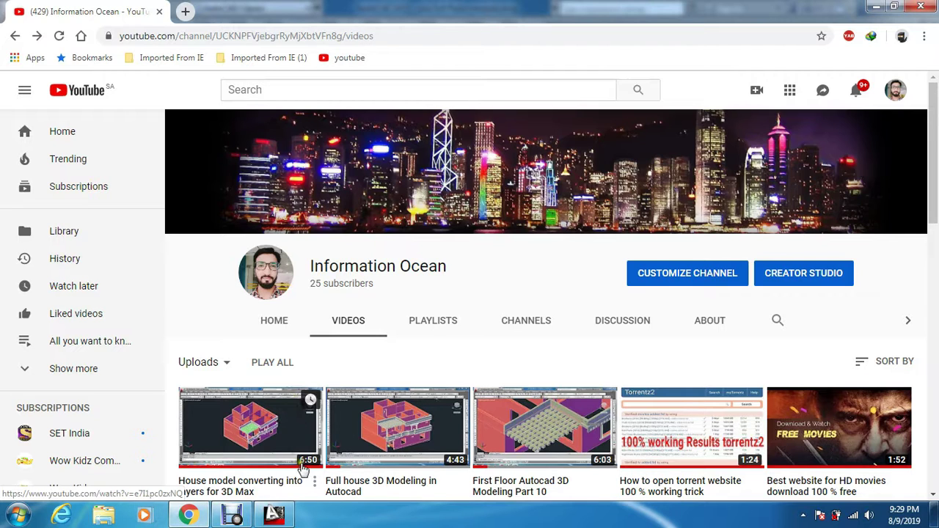
- Switch to the house model in AutoCAD and display it in the Wireframe visual style
{"action": "left_click", "coordinate": [275, 516]}
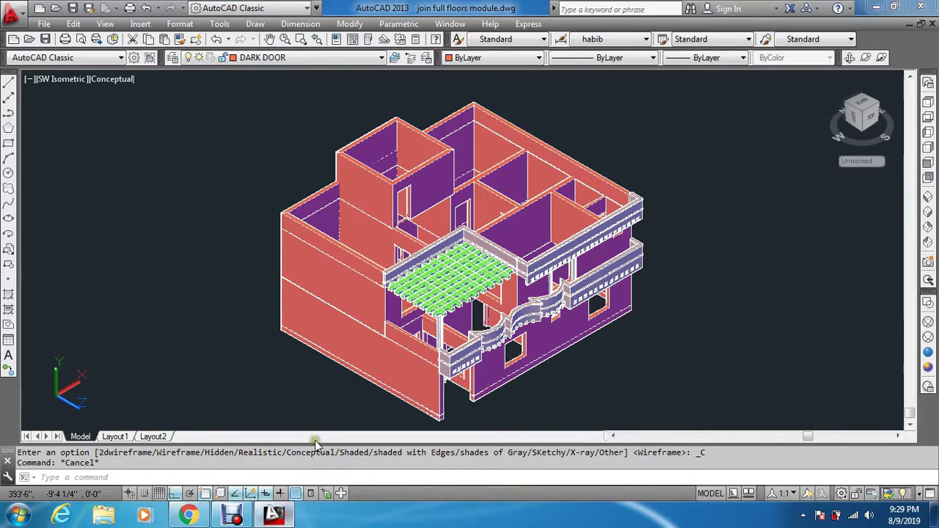
{"action": "left_click", "coordinate": [927, 325]}
{"action": "key", "text": "Escape"}
{"action": "key", "text": "Escape"}
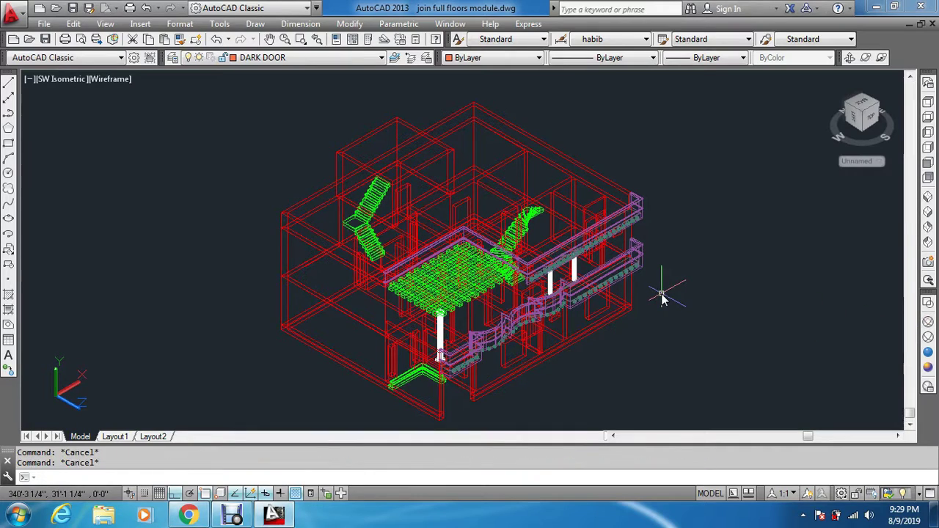
- Draw a rectangle spanning the ground-floor front opening, from the wall's lower corner to the opposite corner beneath the balcony
{"action": "type", "text": "rec"}
{"action": "key", "text": "Return"}
{"action": "scroll", "coordinate": [446, 430], "scroll_direction": "up", "scroll_amount": 5}
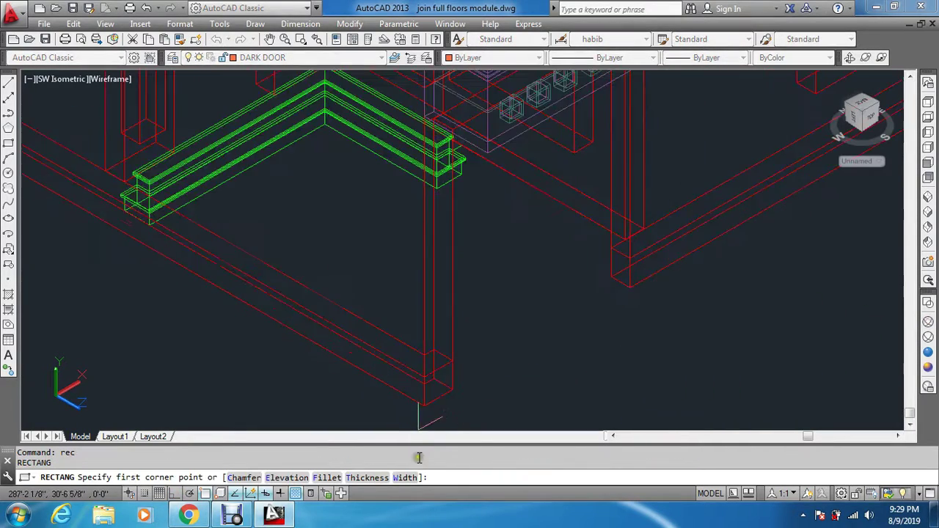
{"action": "left_click", "coordinate": [477, 400]}
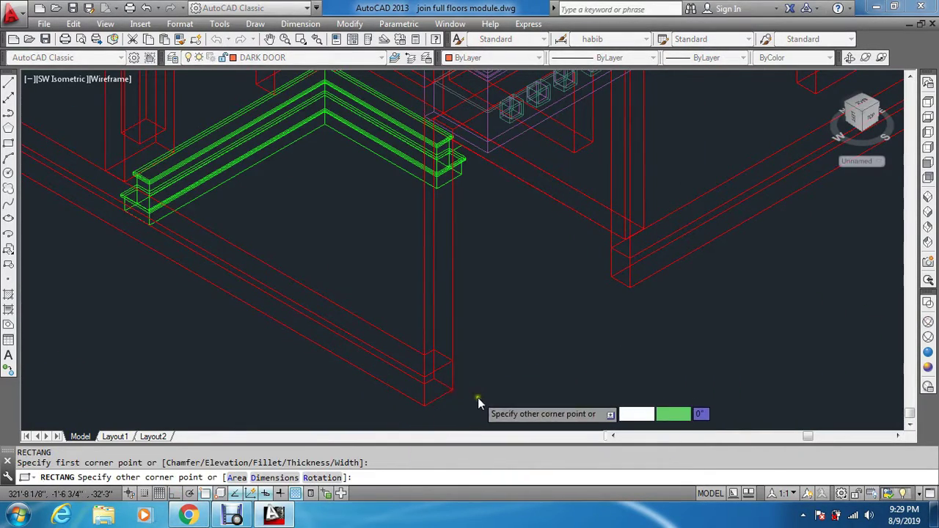
{"action": "scroll", "coordinate": [477, 401], "scroll_direction": "down", "scroll_amount": 4}
{"action": "scroll", "coordinate": [544, 273], "scroll_direction": "up", "scroll_amount": 8}
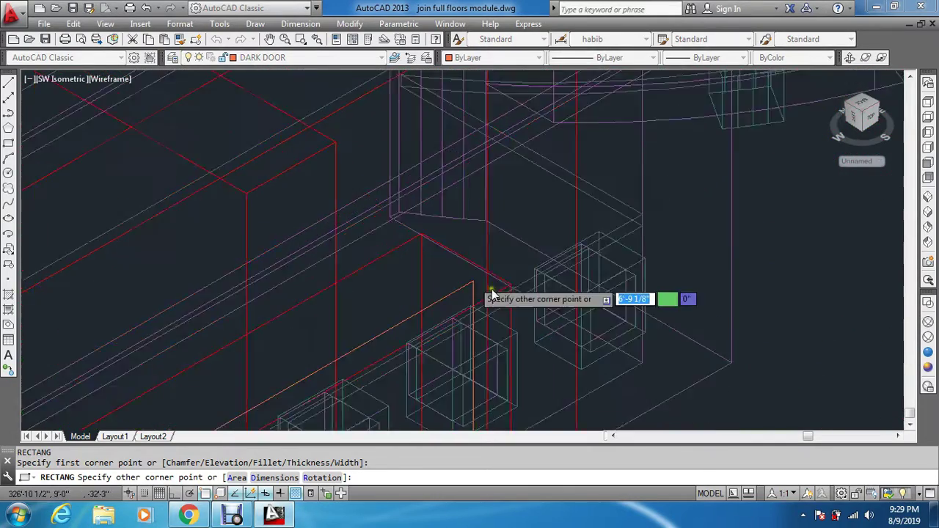
{"action": "key", "text": "Escape"}
{"action": "scroll", "coordinate": [616, 294], "scroll_direction": "down", "scroll_amount": 5}
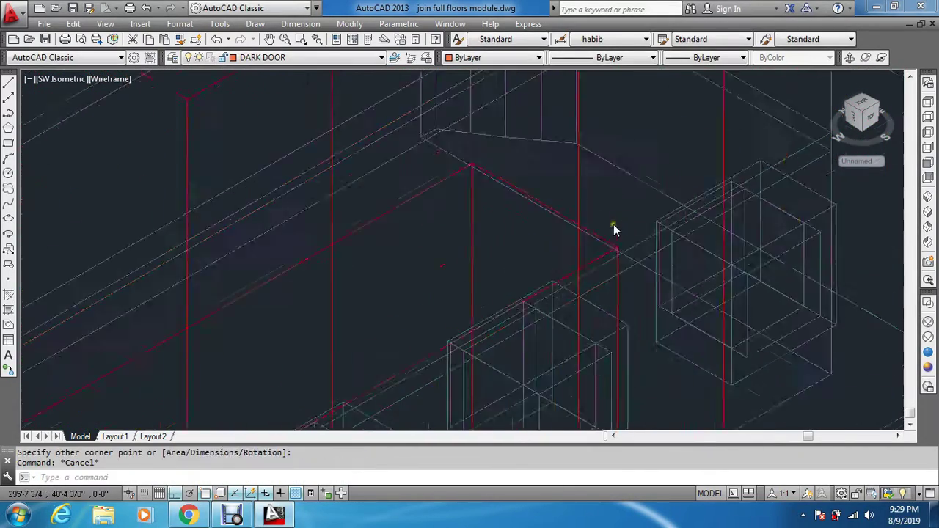
{"action": "key", "text": "Escape"}
- Switch to the front view and turn off the window, wall and pargole layers
{"action": "left_click", "coordinate": [928, 163]}
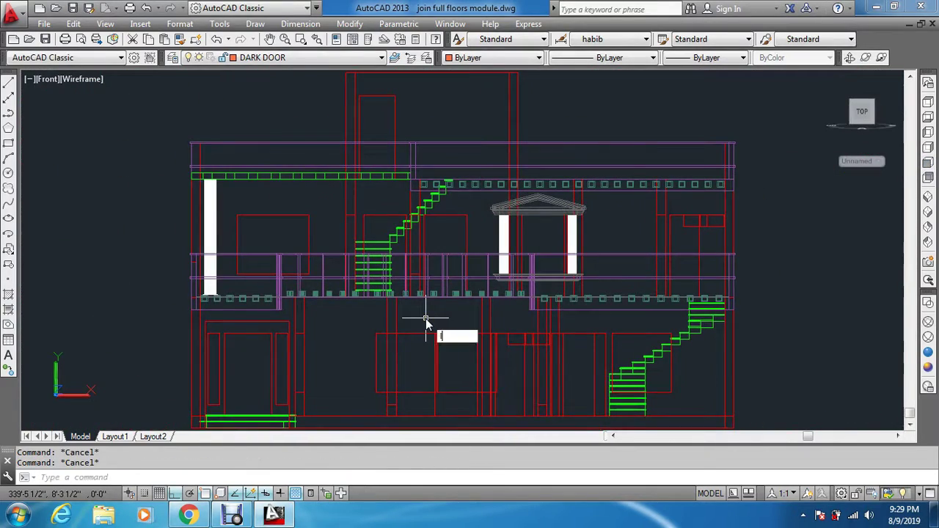
{"action": "type", "text": "la"}
{"action": "key", "text": "Return"}
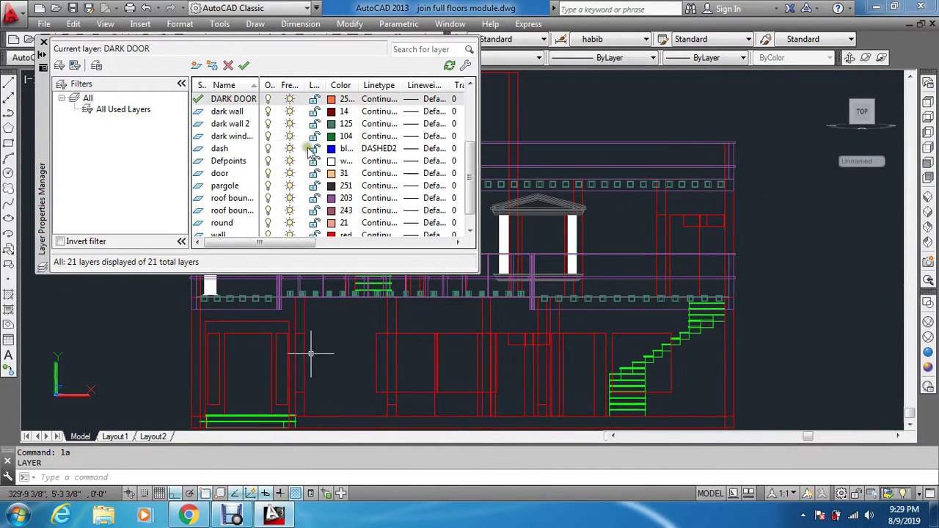
{"action": "left_click_drag", "start_coordinate": [473, 202], "coordinate": [457, 228]}
{"action": "left_click", "coordinate": [268, 223]}
{"action": "left_click", "coordinate": [268, 211]}
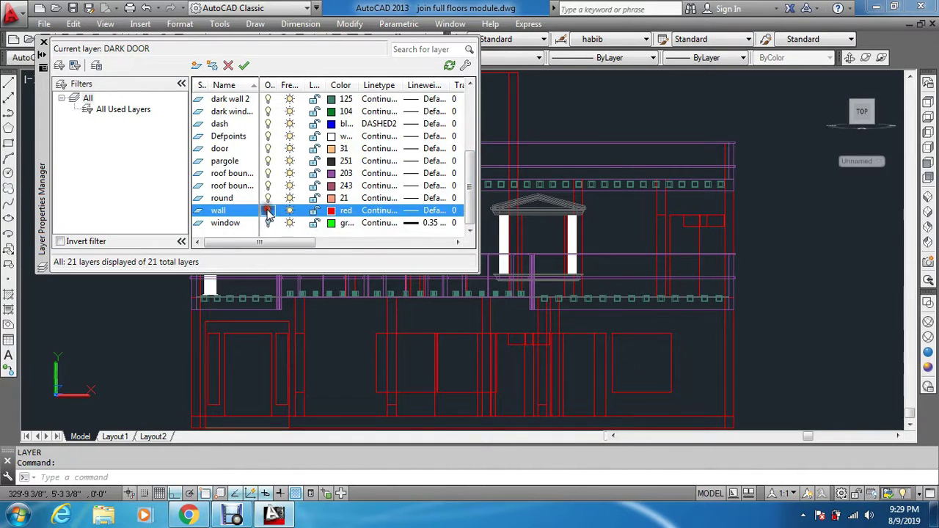
{"action": "left_click", "coordinate": [267, 160]}
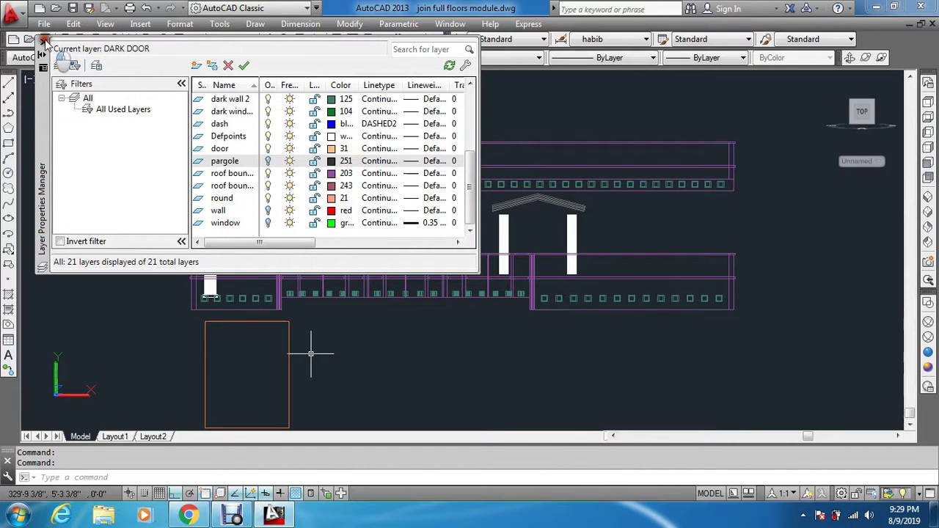
{"action": "left_click", "coordinate": [44, 42]}
- Explode the orange door rectangle into separate lines
{"action": "scroll", "coordinate": [172, 238], "scroll_direction": "down", "scroll_amount": 2}
{"action": "scroll", "coordinate": [193, 365], "scroll_direction": "up", "scroll_amount": 3}
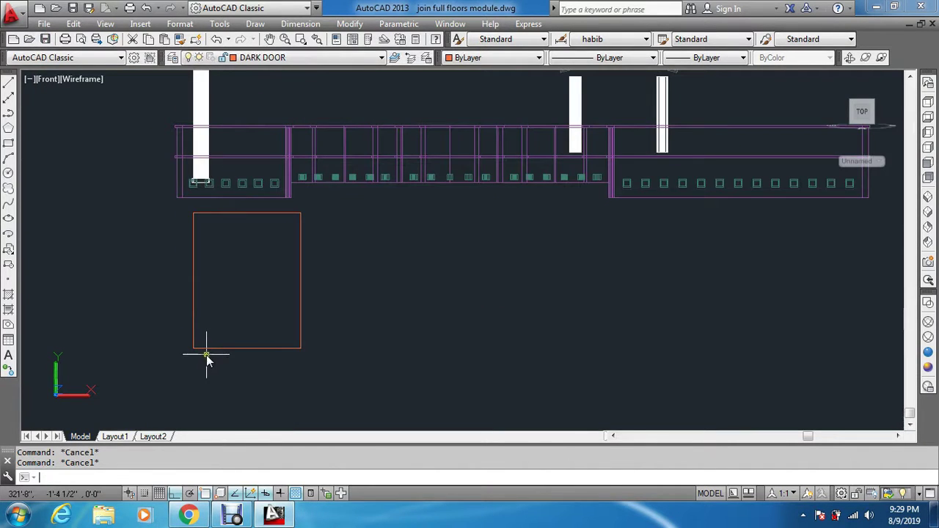
{"action": "type", "text": "explode"}
{"action": "key", "text": "Return"}
{"action": "left_click", "coordinate": [226, 319]}
{"action": "left_click", "coordinate": [151, 355]}
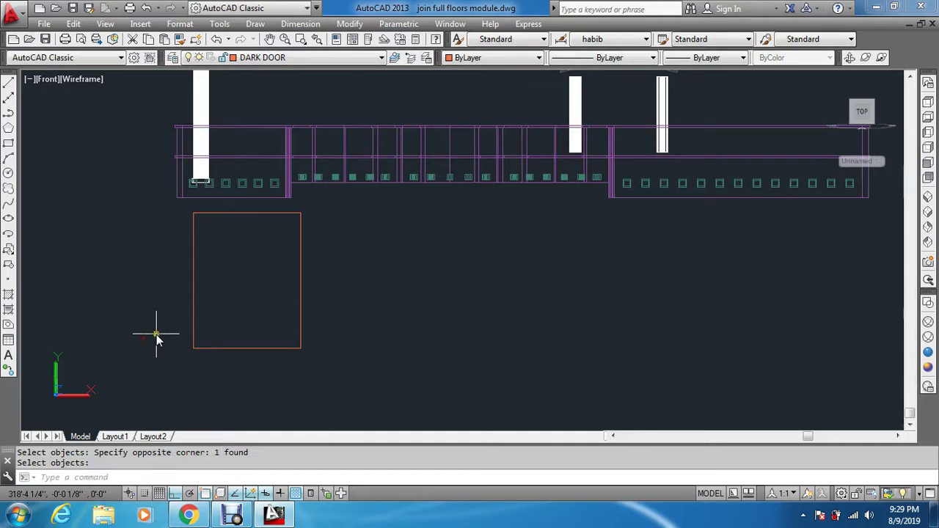
- Offset the door outline's upper, left and right lines inward by 2 inches
{"action": "type", "text": "o"}
{"action": "key", "text": "Return"}
{"action": "type", "text": "2"}
{"action": "key", "text": "Return"}
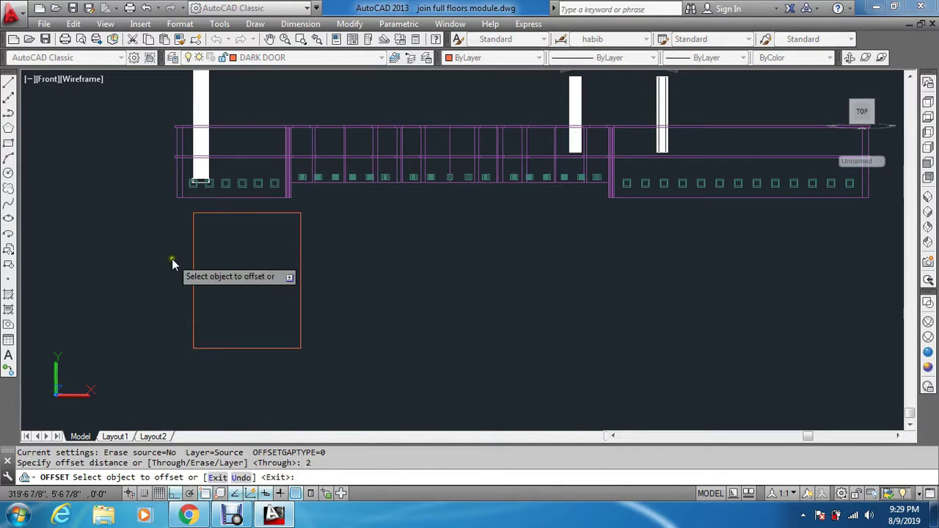
{"action": "scroll", "coordinate": [173, 253], "scroll_direction": "up", "scroll_amount": 3}
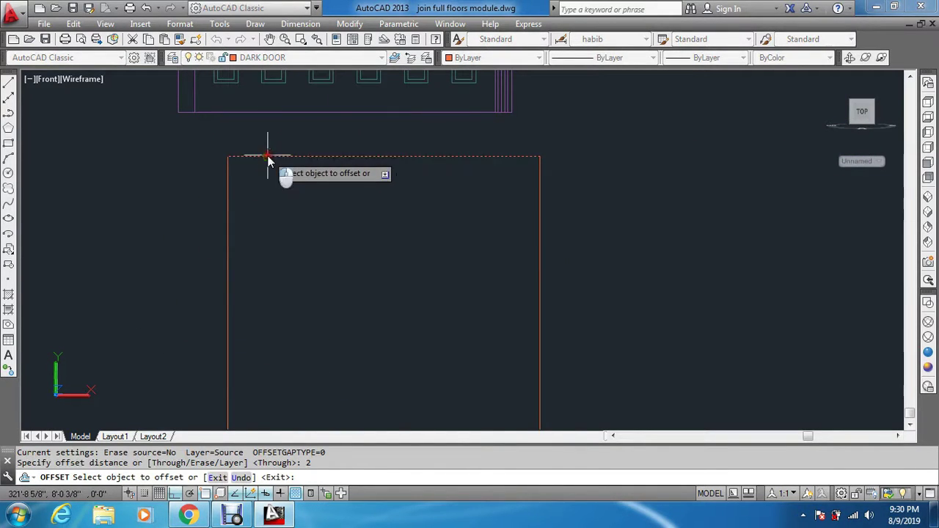
{"action": "left_click", "coordinate": [268, 156]}
{"action": "left_click", "coordinate": [237, 192]}
{"action": "left_click", "coordinate": [227, 189]}
{"action": "left_click", "coordinate": [268, 189]}
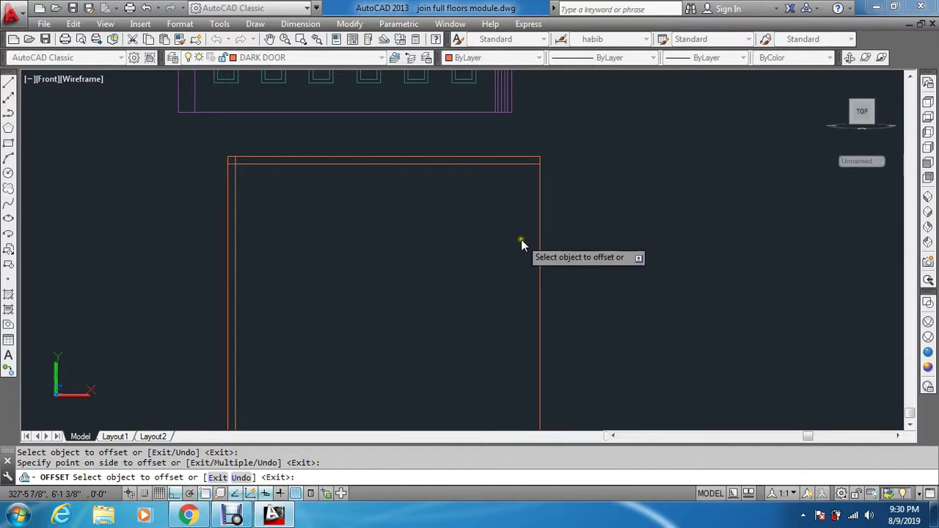
{"action": "left_click", "coordinate": [540, 262]}
{"action": "left_click", "coordinate": [491, 271]}
{"action": "key", "text": "Escape"}
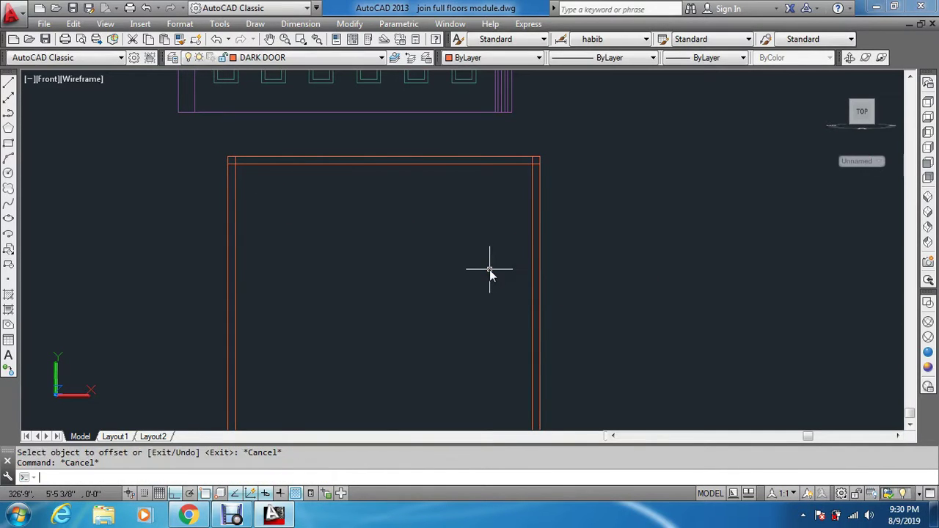
- Offset the inner upper line downward by 1 foot to mark the top panel's height
{"action": "key", "text": "Return"}
{"action": "type", "text": "1"}
{"action": "key", "text": "Return"}
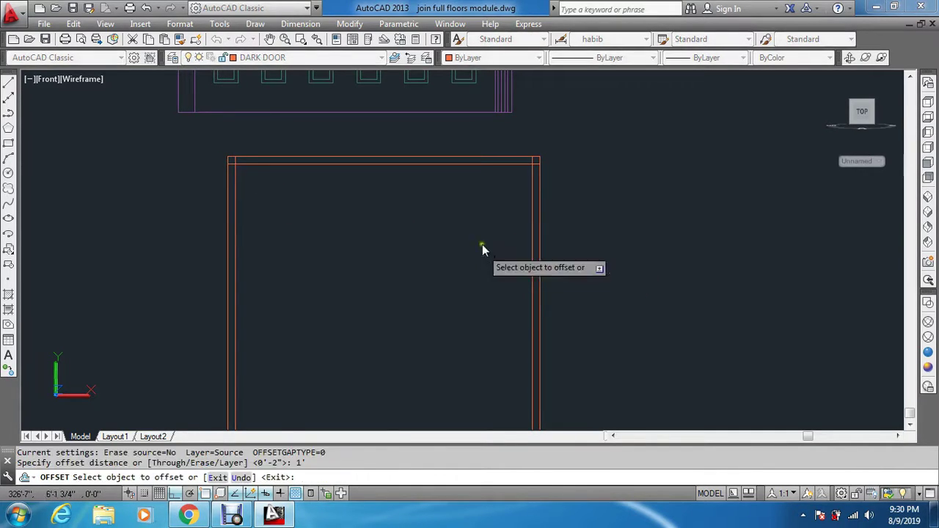
{"action": "left_click", "coordinate": [466, 166]}
{"action": "left_click", "coordinate": [465, 210]}
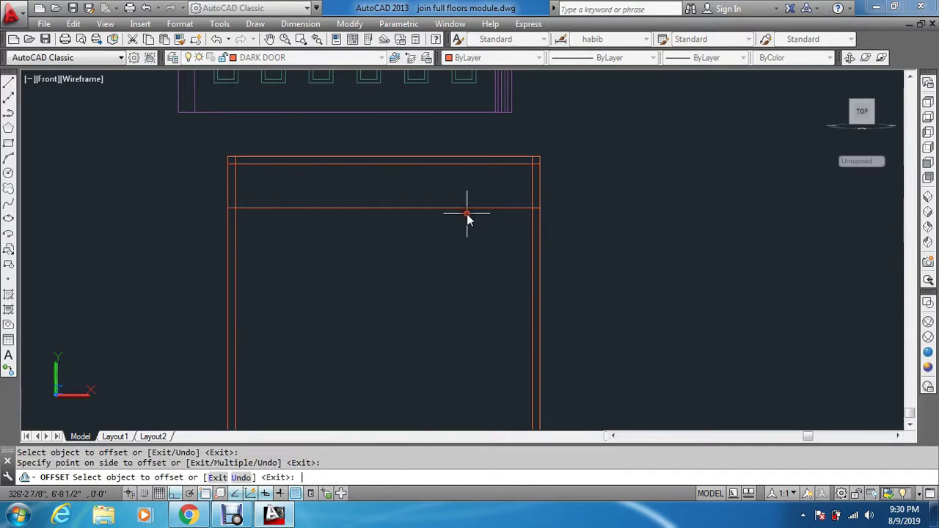
{"action": "key", "text": "Escape"}
{"action": "key", "text": "Escape"}
{"action": "key", "text": "Return"}
{"action": "type", "text": "2"}
{"action": "key", "text": "Return"}
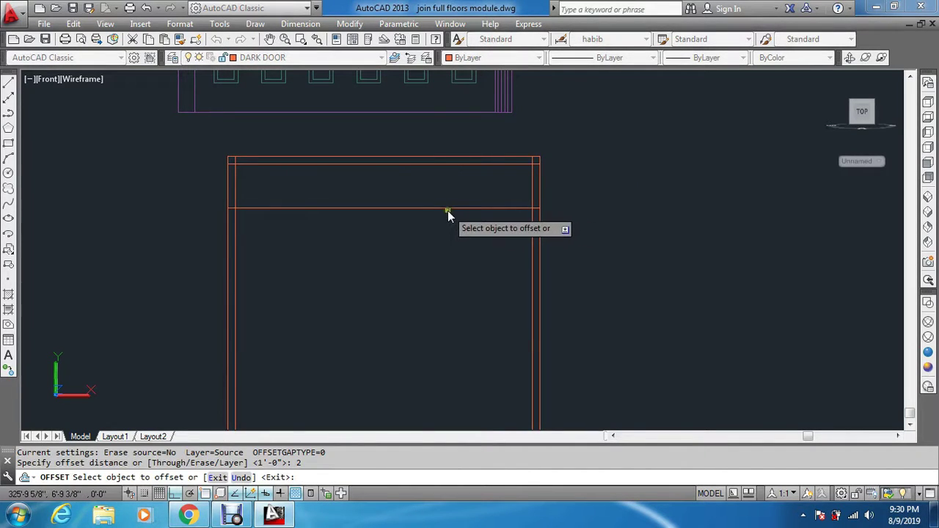
{"action": "left_click", "coordinate": [447, 213]}
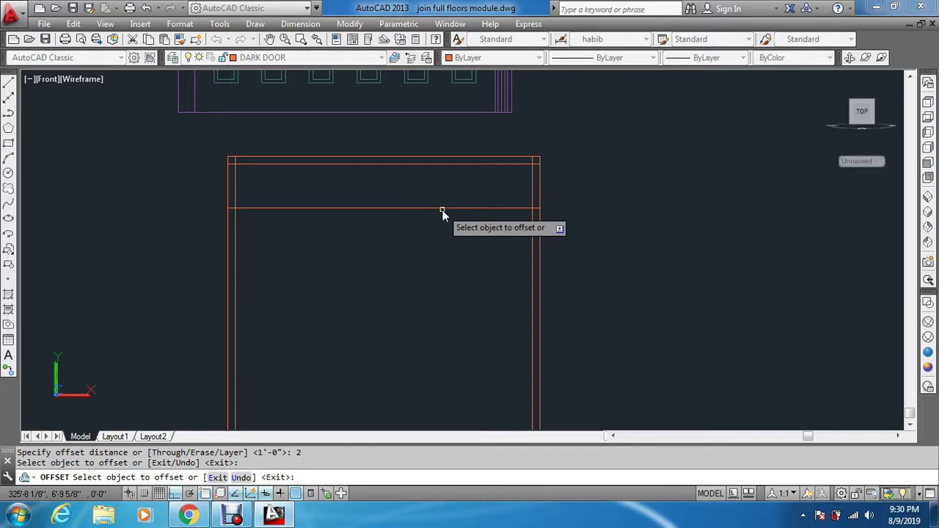
{"action": "key", "text": "Escape"}
{"action": "key", "text": "Escape"}
- Draw the top panel rectangle between the inner intersections of the 2-inch offset lines and the 1-foot offset line
{"action": "type", "text": "rec"}
{"action": "key", "text": "Return"}
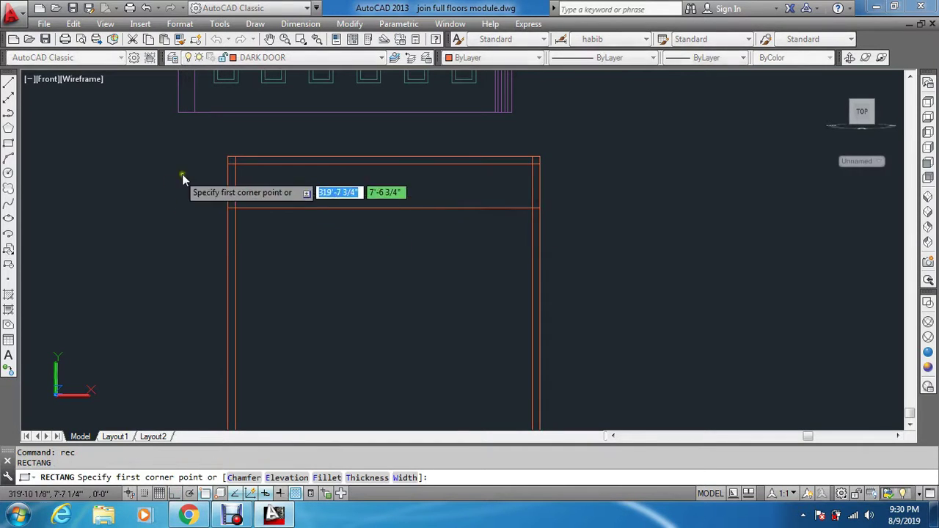
{"action": "left_click", "coordinate": [236, 165]}
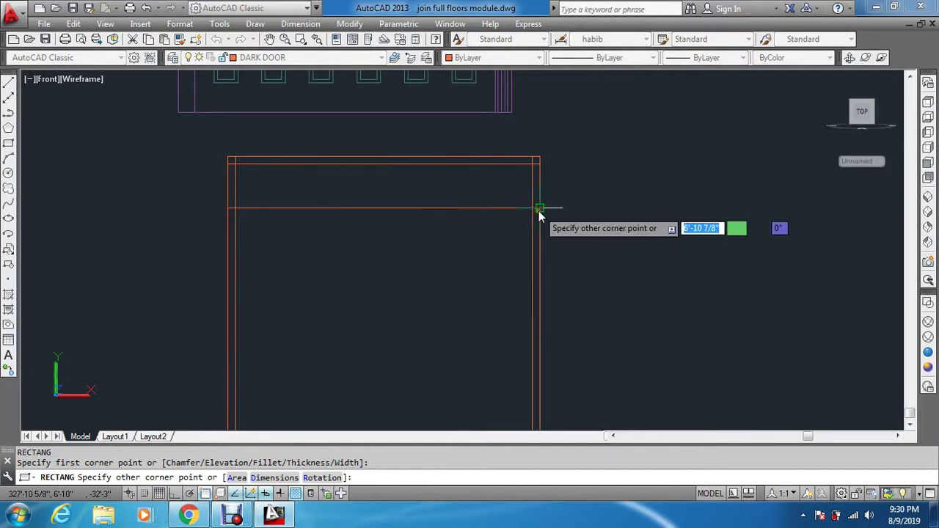
{"action": "key", "text": "Escape"}
{"action": "key", "text": "Escape"}
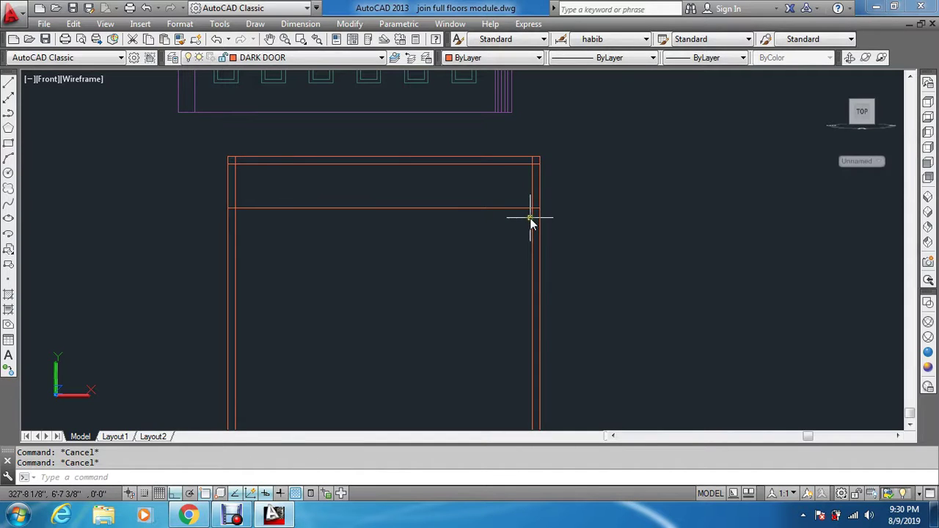
{"action": "type", "text": "o"}
{"action": "key", "text": "Return"}
{"action": "type", "text": "2"}
{"action": "key", "text": "Return"}
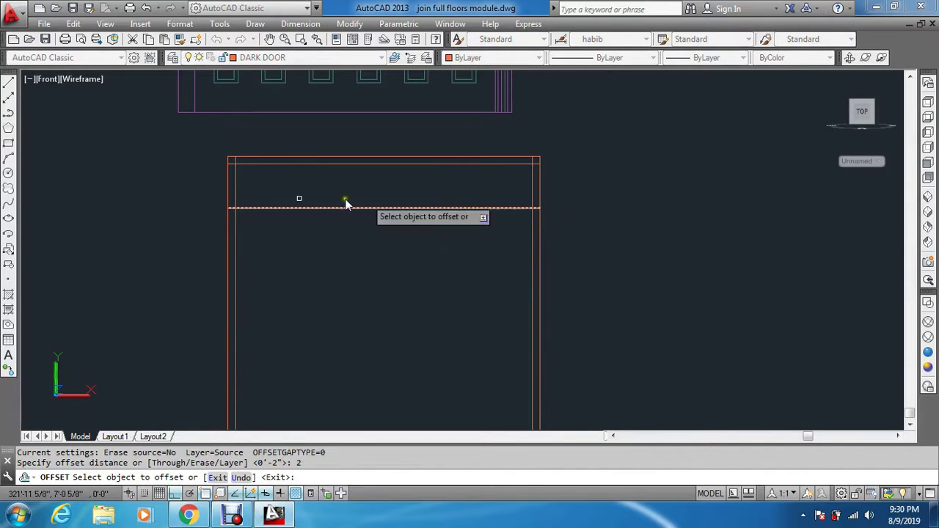
{"action": "key", "text": "Escape"}
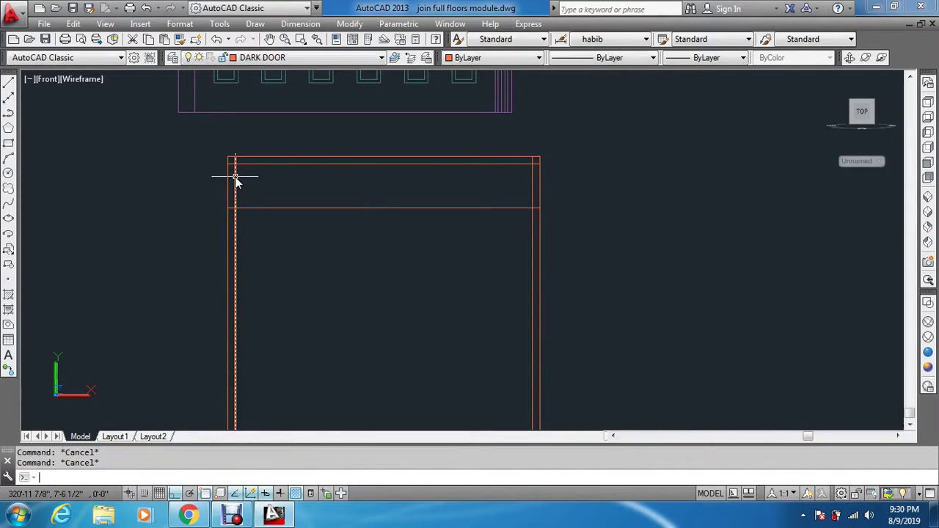
- Erase the four offset construction lines around the top panel, keeping the panel rectangle and the door outline
{"action": "type", "text": "e"}
{"action": "key", "text": "Return"}
{"action": "scroll", "coordinate": [224, 171], "scroll_direction": "up", "scroll_amount": 3}
{"action": "left_click", "coordinate": [243, 151]}
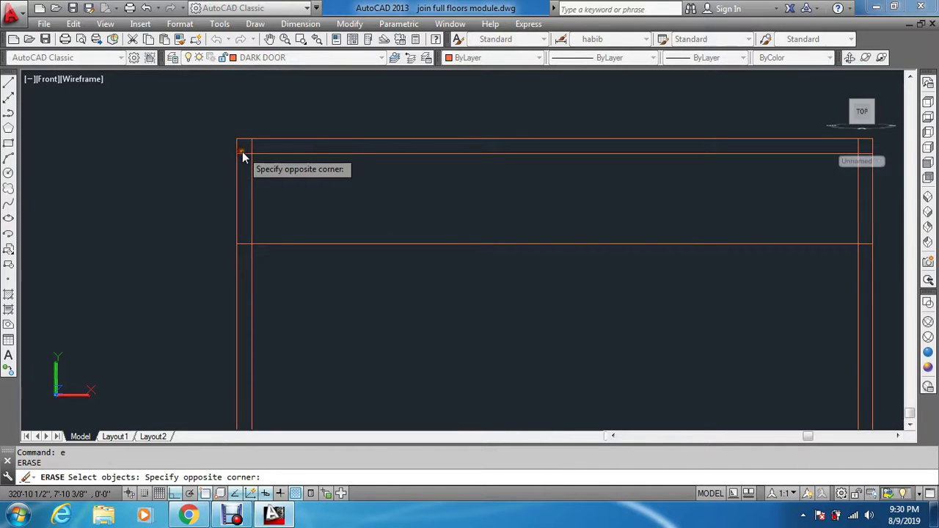
{"action": "key", "text": "Escape"}
{"action": "left_click", "coordinate": [240, 156]}
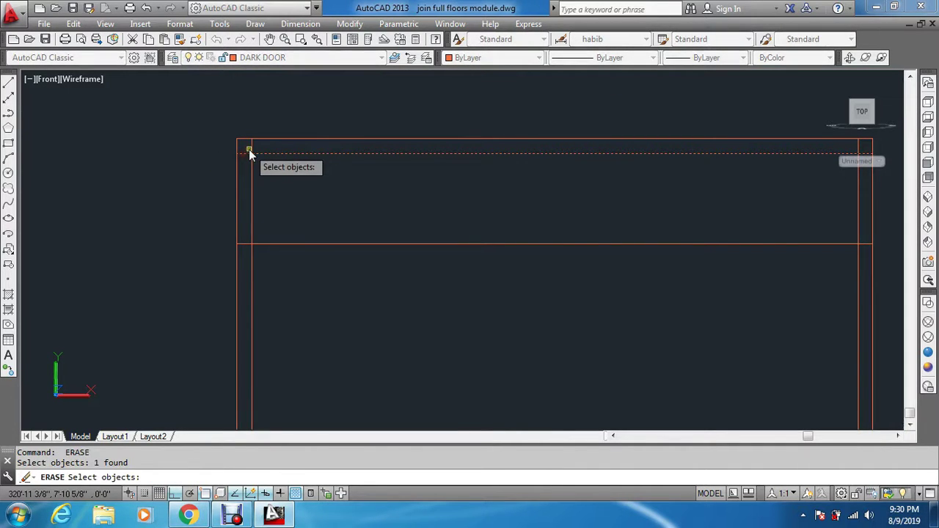
{"action": "left_click", "coordinate": [249, 149]}
{"action": "left_click", "coordinate": [244, 244]}
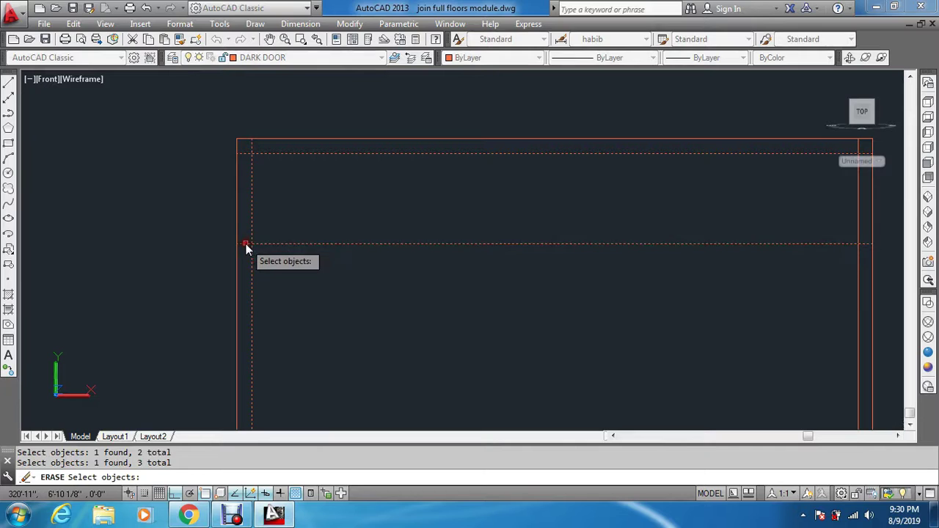
{"action": "key", "text": "Return"}
{"action": "key", "text": "Return"}
{"action": "left_click", "coordinate": [857, 301]}
{"action": "key", "text": "Return"}
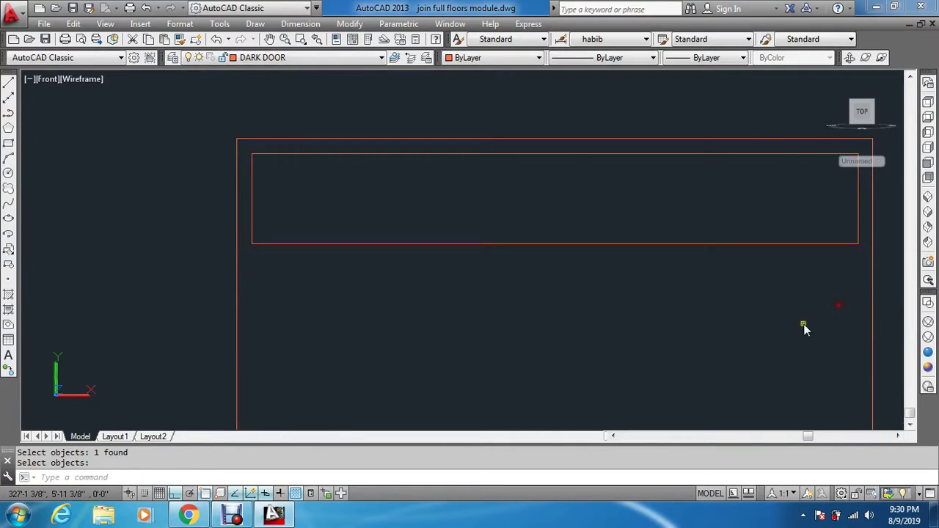
- Offset the top panel rectangle outward by 2 inches to form its frame
{"action": "type", "text": "o"}
{"action": "key", "text": "Return"}
{"action": "type", "text": "2"}
{"action": "key", "text": "Return"}
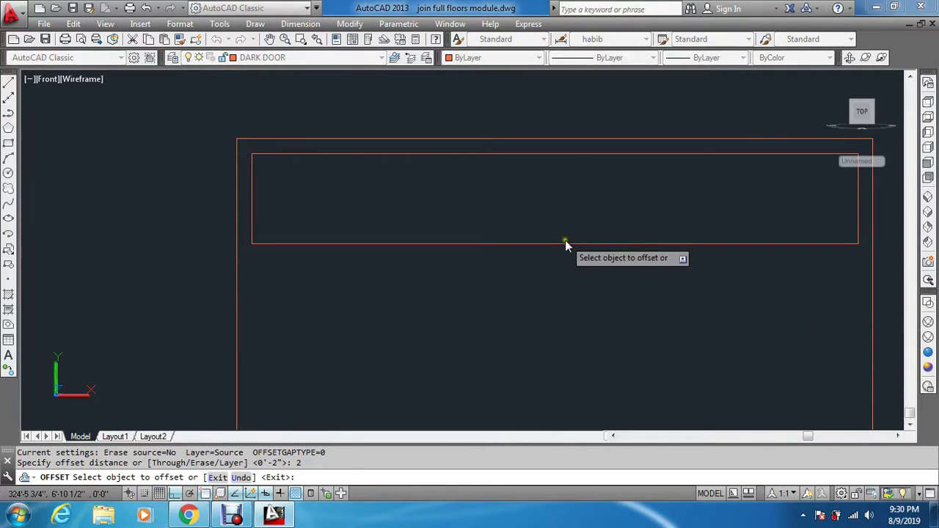
{"action": "left_click", "coordinate": [563, 247]}
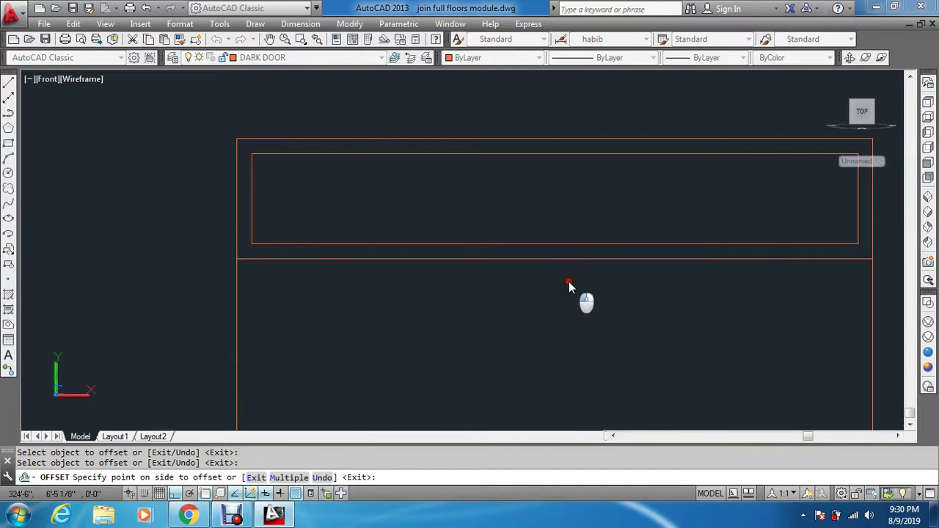
{"action": "left_click", "coordinate": [569, 281]}
{"action": "key", "text": "Escape"}
{"action": "key", "text": "Escape"}
{"action": "key", "text": "Escape"}
- Break the door outline's left and right vertical lines just below the top panel frame
{"action": "scroll", "coordinate": [394, 283], "scroll_direction": "down", "scroll_amount": 5}
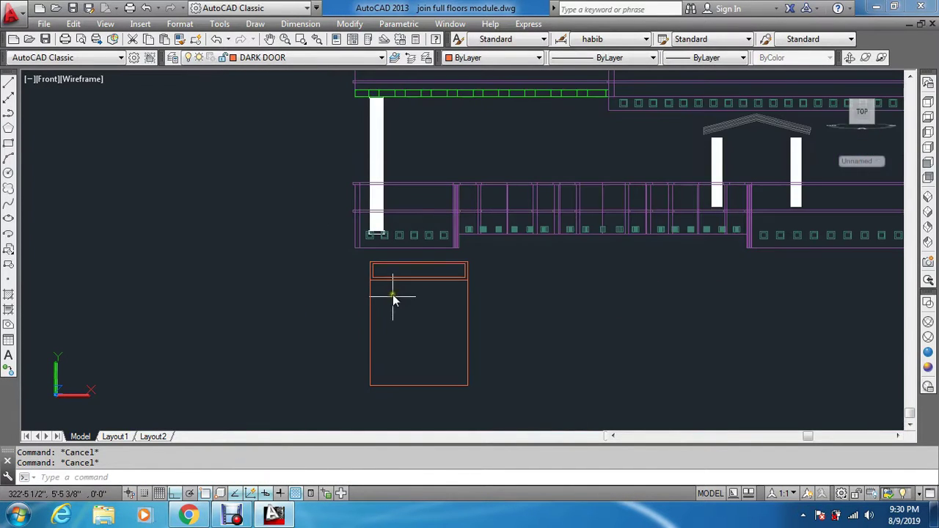
{"action": "scroll", "coordinate": [390, 355], "scroll_direction": "up", "scroll_amount": 2}
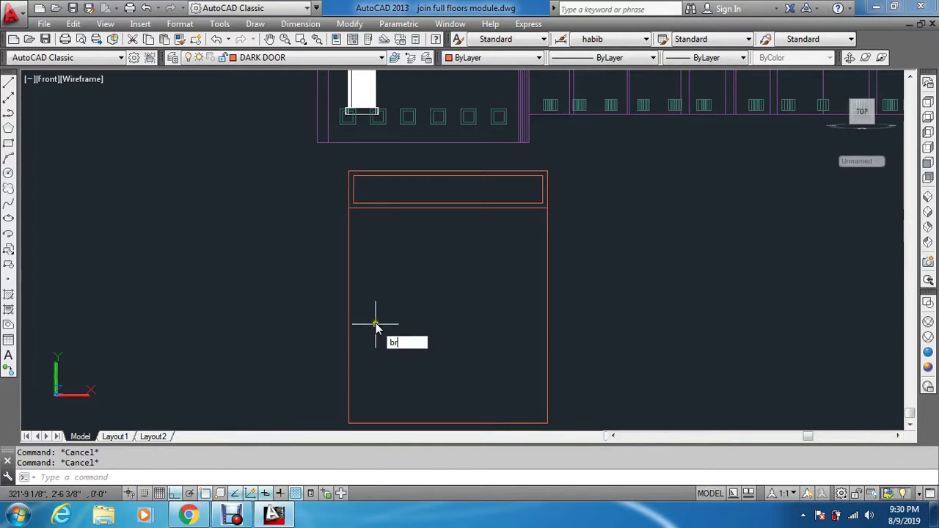
{"action": "key", "text": "Return"}
{"action": "scroll", "coordinate": [339, 253], "scroll_direction": "up", "scroll_amount": 4}
{"action": "left_click", "coordinate": [319, 253]}
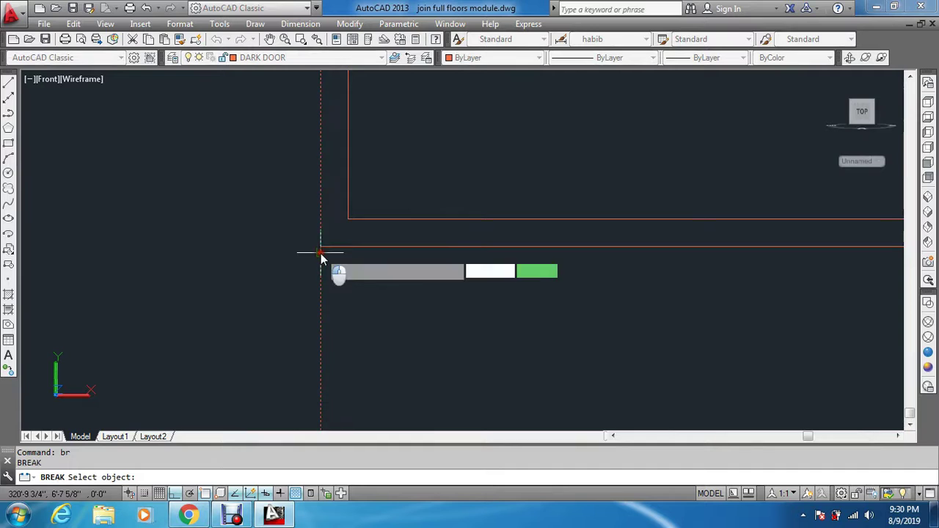
{"action": "key", "text": "Escape"}
{"action": "scroll", "coordinate": [327, 264], "scroll_direction": "down", "scroll_amount": 3}
{"action": "key", "text": "Return"}
{"action": "scroll", "coordinate": [512, 269], "scroll_direction": "up", "scroll_amount": 3}
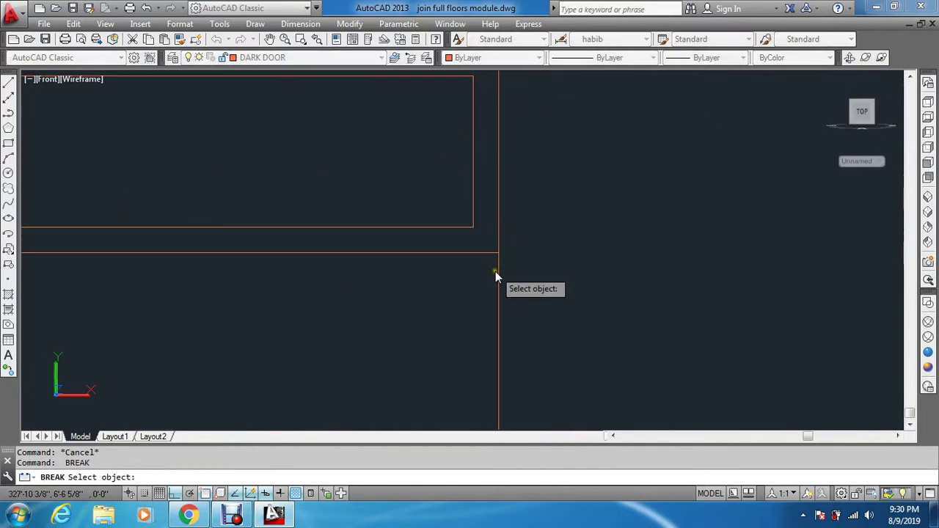
{"action": "left_click", "coordinate": [501, 254]}
{"action": "key", "text": "Escape"}
{"action": "key", "text": "Escape"}
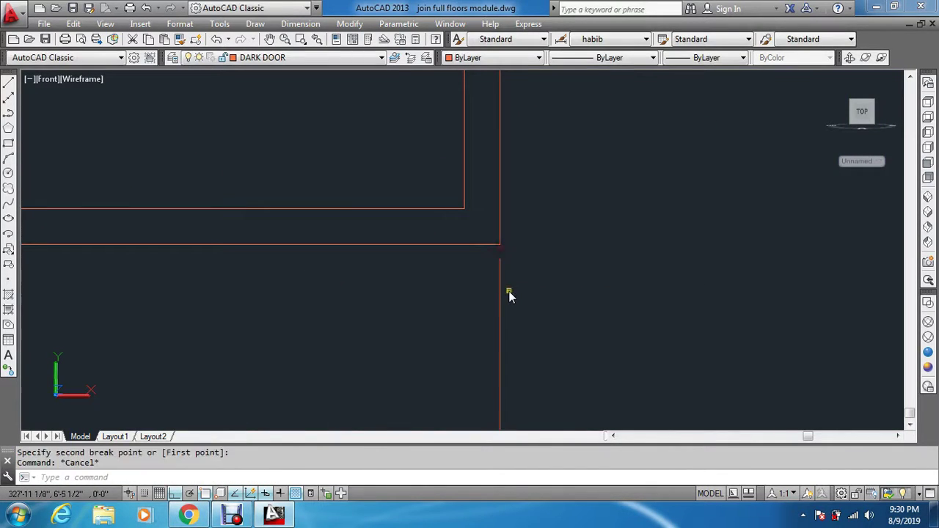
- Erase the separated upper segment of the left door line alongside the top panel frame
{"action": "scroll", "coordinate": [503, 298], "scroll_direction": "down", "scroll_amount": 4}
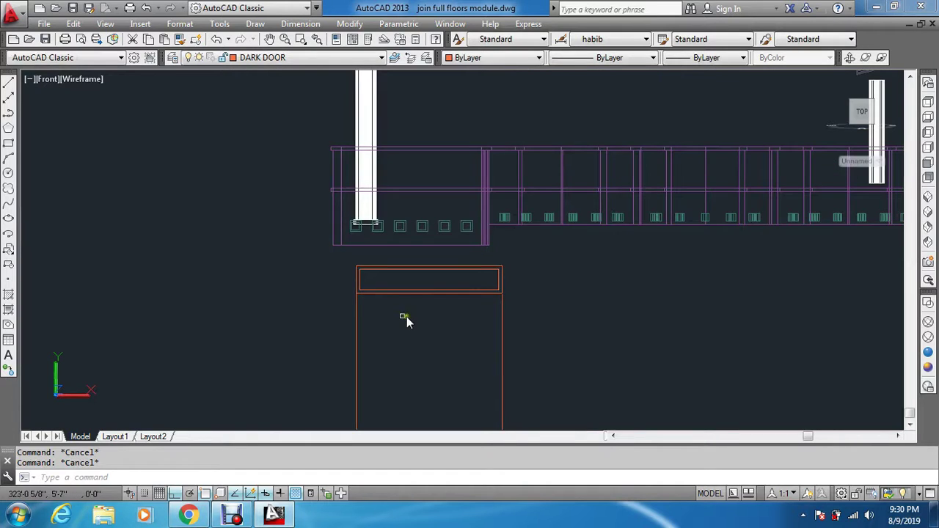
{"action": "type", "text": "e"}
{"action": "key", "text": "Return"}
{"action": "scroll", "coordinate": [341, 275], "scroll_direction": "up", "scroll_amount": 5}
{"action": "left_click", "coordinate": [392, 175]}
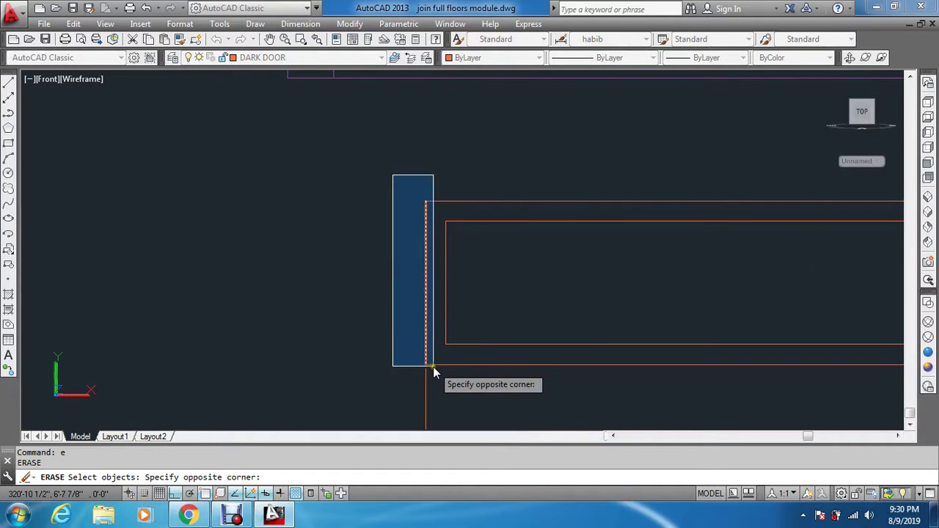
{"action": "left_click", "coordinate": [433, 366]}
{"action": "key", "text": "Return"}
- Erase the separated upper segment of the right door line alongside the top panel frame
{"action": "scroll", "coordinate": [417, 357], "scroll_direction": "down", "scroll_amount": 6}
{"action": "key", "text": "Return"}
{"action": "scroll", "coordinate": [522, 350], "scroll_direction": "up", "scroll_amount": 5}
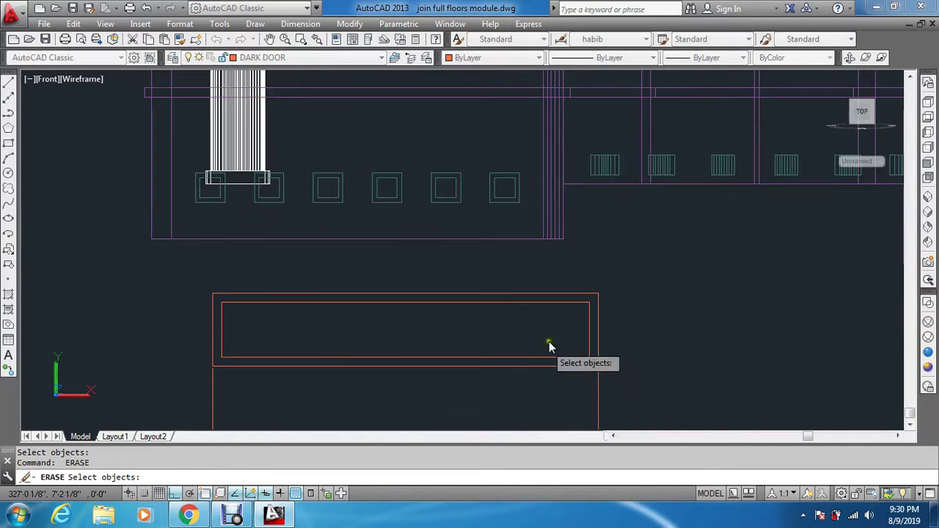
{"action": "left_click", "coordinate": [592, 286]}
{"action": "left_click", "coordinate": [620, 376]}
{"action": "key", "text": "Return"}
- Erase the leftover upper door outline line that overlaps the top edge of the panel frame
{"action": "key", "text": "Return"}
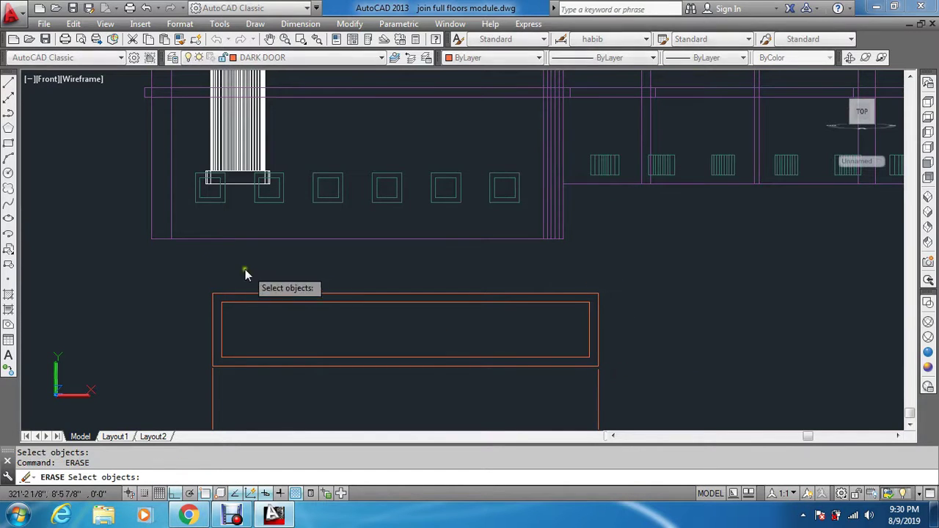
{"action": "left_click", "coordinate": [175, 274]}
{"action": "left_click", "coordinate": [624, 297]}
{"action": "key", "text": "Return"}
{"action": "key", "text": "Return"}
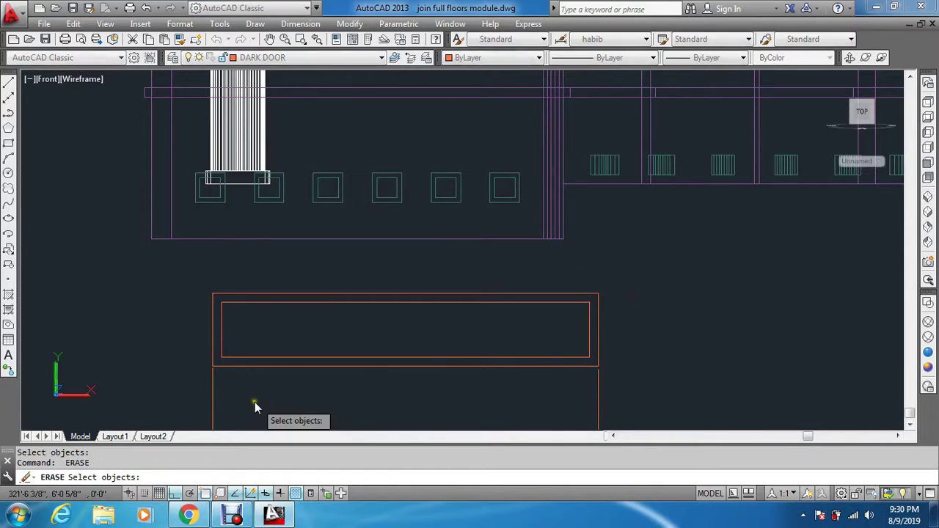
{"action": "scroll", "coordinate": [216, 371], "scroll_direction": "down", "scroll_amount": 2}
{"action": "key", "text": "Escape"}
{"action": "key", "text": "Escape"}
{"action": "key", "text": "Escape"}
- Extend the left and right vertical door lines up to the lower edge of the top panel frame
{"action": "type", "text": "ex"}
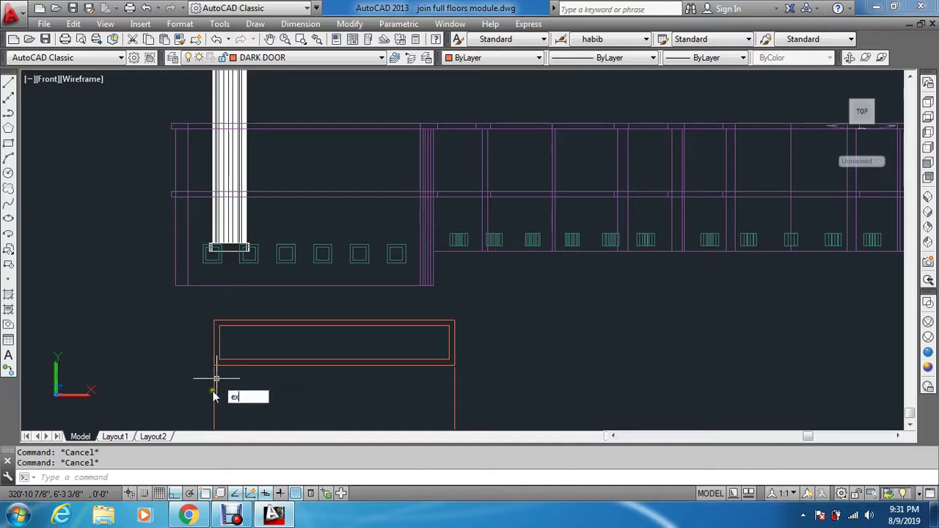
{"action": "key", "text": "Return"}
{"action": "key", "text": "Return"}
{"action": "left_click", "coordinate": [188, 396]}
{"action": "left_click", "coordinate": [469, 378]}
{"action": "left_click", "coordinate": [474, 376]}
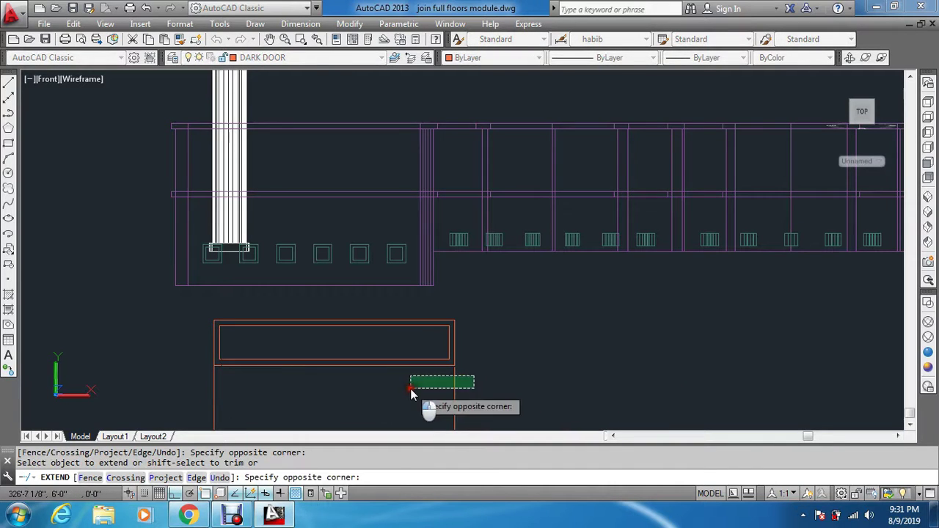
{"action": "left_click", "coordinate": [411, 391]}
{"action": "key", "text": "Escape"}
{"action": "key", "text": "Escape"}
{"action": "scroll", "coordinate": [244, 368], "scroll_direction": "up", "scroll_amount": 3}
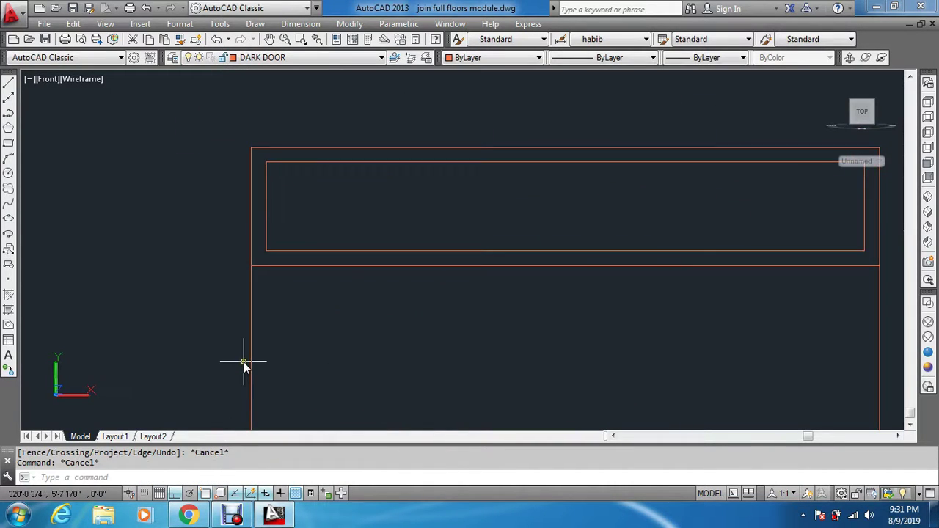
- Offset the left vertical door line inward by 2 inches
{"action": "scroll", "coordinate": [245, 294], "scroll_direction": "down", "scroll_amount": 8}
{"action": "scroll", "coordinate": [252, 345], "scroll_direction": "up", "scroll_amount": 5}
{"action": "key", "text": "Escape"}
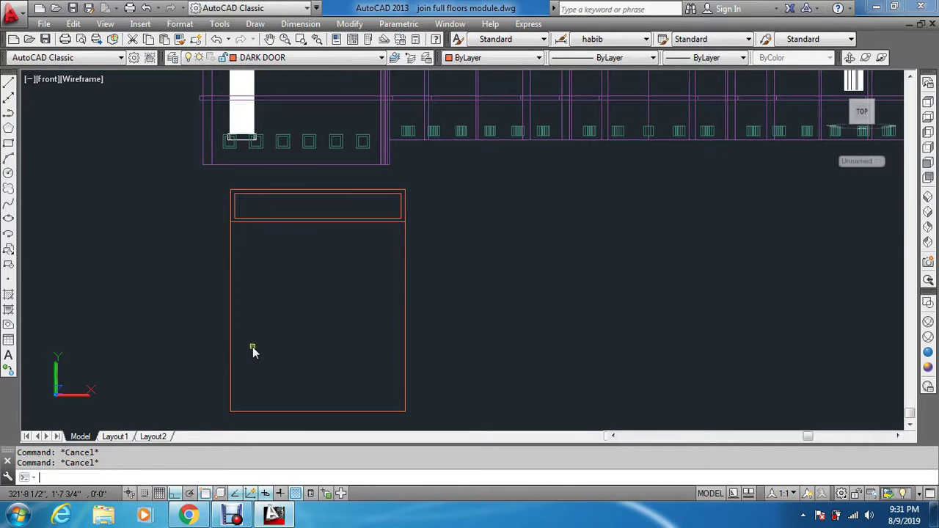
{"action": "type", "text": "o"}
{"action": "key", "text": "Return"}
{"action": "type", "text": "2"}
{"action": "key", "text": "Return"}
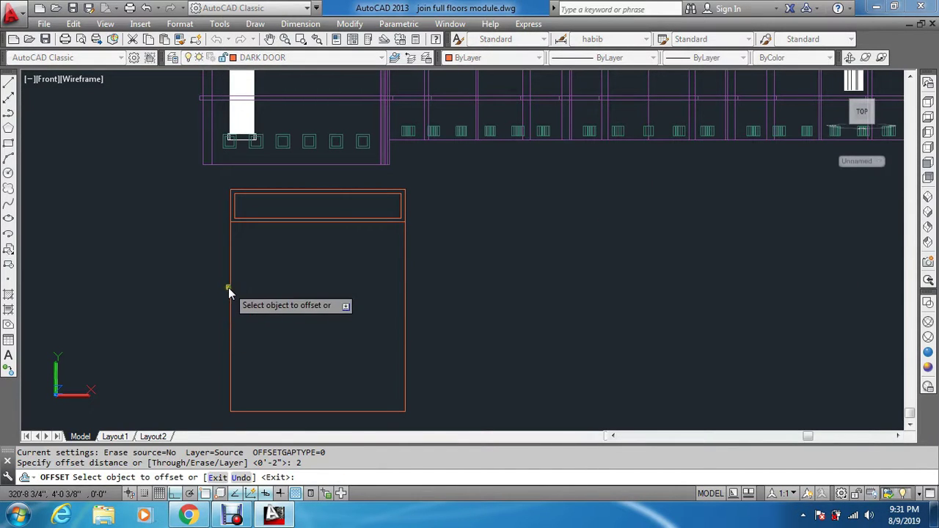
{"action": "left_click", "coordinate": [229, 288]}
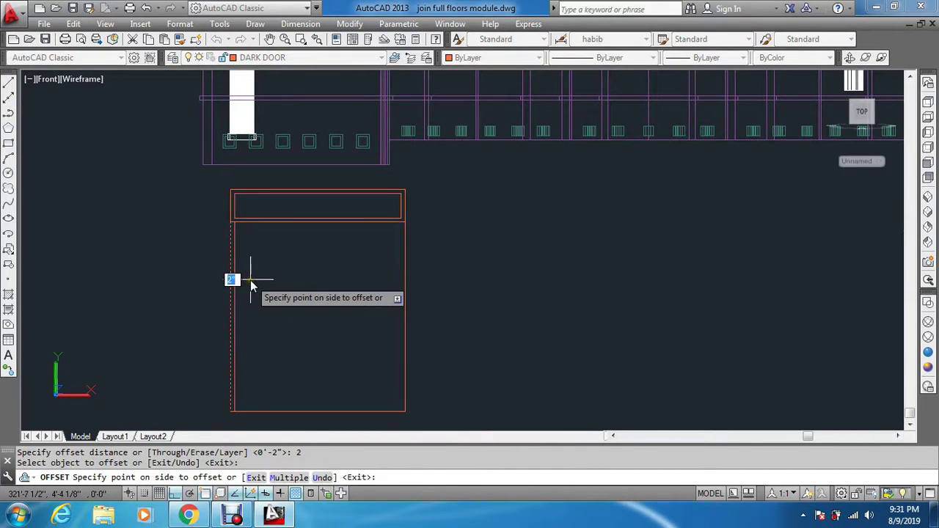
{"action": "key", "text": "Escape"}
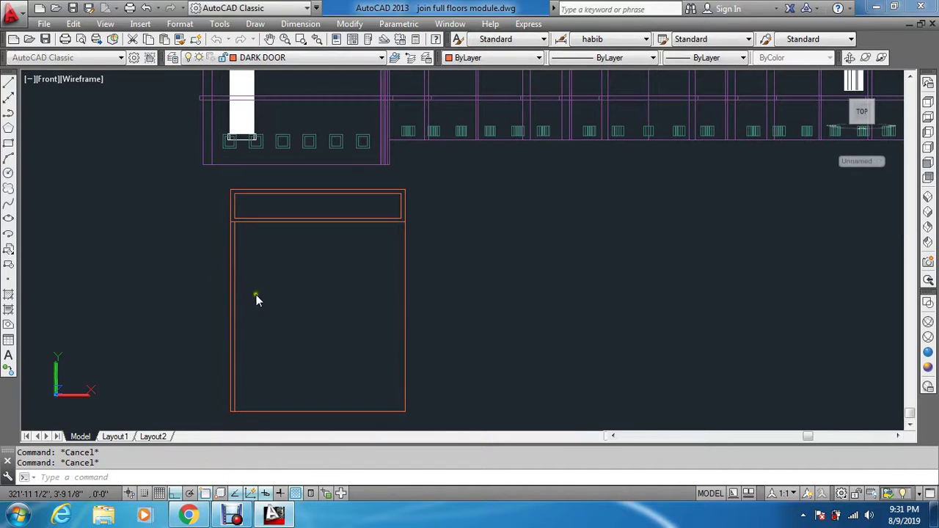
- Draw a narrow rectangle from the offset line's intersection with the panel frame to the door's bottom-left corner
{"action": "type", "text": "rec"}
{"action": "key", "text": "Return"}
{"action": "scroll", "coordinate": [220, 216], "scroll_direction": "up", "scroll_amount": 5}
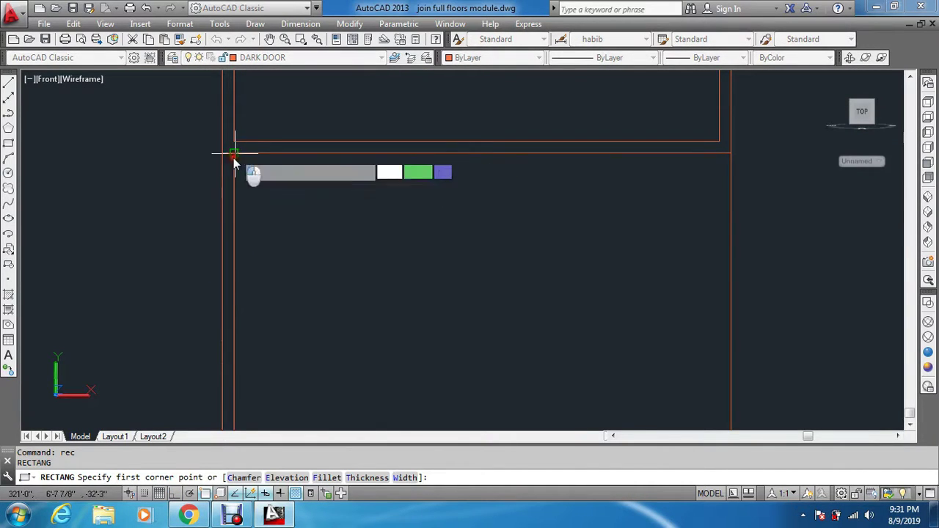
{"action": "left_click", "coordinate": [233, 158]}
{"action": "scroll", "coordinate": [213, 242], "scroll_direction": "down", "scroll_amount": 4}
{"action": "scroll", "coordinate": [213, 336], "scroll_direction": "up", "scroll_amount": 5}
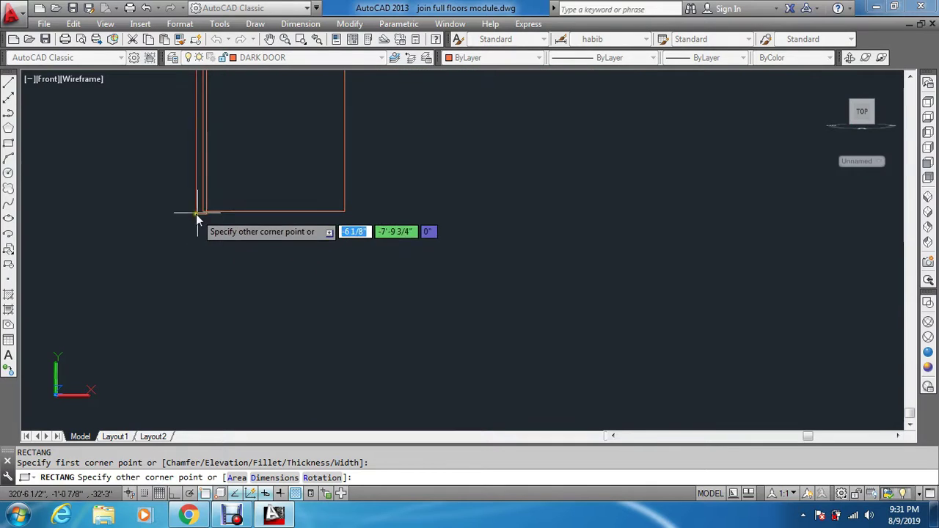
{"action": "scroll", "coordinate": [198, 213], "scroll_direction": "up", "scroll_amount": 2}
{"action": "key", "text": "Escape"}
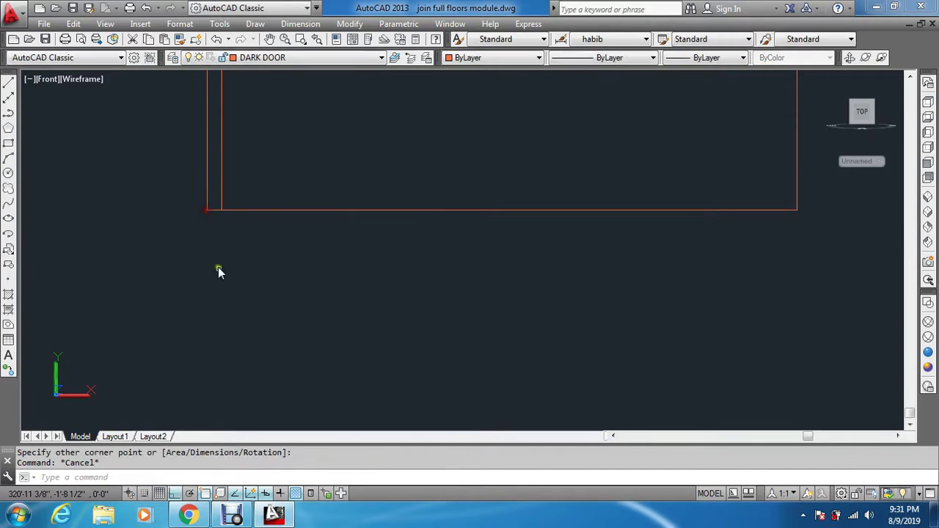
{"action": "key", "text": "Escape"}
- Try to erase the construction line along the narrow rectangle with a selection window
{"action": "scroll", "coordinate": [220, 286], "scroll_direction": "down", "scroll_amount": 4}
{"action": "scroll", "coordinate": [224, 304], "scroll_direction": "up", "scroll_amount": 3}
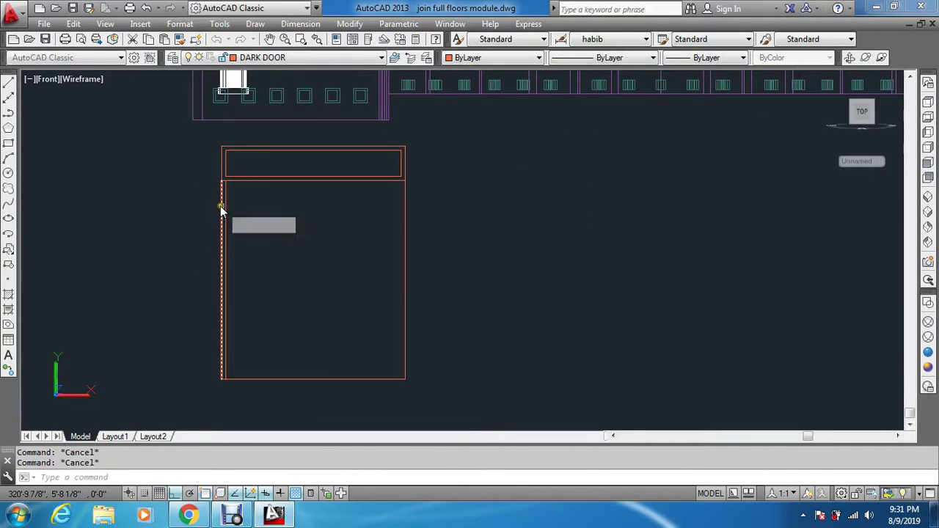
{"action": "type", "text": "e"}
{"action": "key", "text": "Return"}
{"action": "scroll", "coordinate": [220, 192], "scroll_direction": "up", "scroll_amount": 2}
{"action": "left_click", "coordinate": [225, 174]}
{"action": "scroll", "coordinate": [232, 244], "scroll_direction": "down", "scroll_amount": 4}
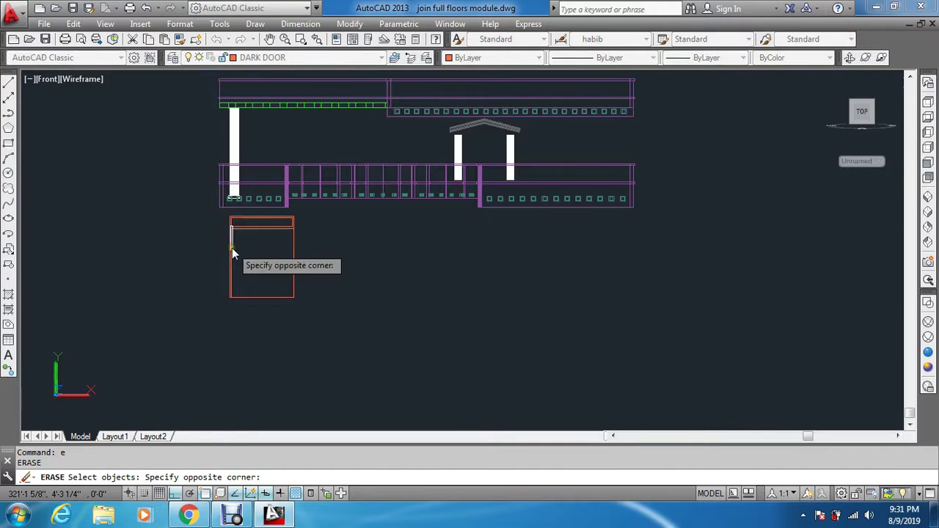
{"action": "left_click", "coordinate": [251, 323]}
{"action": "key", "text": "Escape"}
{"action": "key", "text": "ctrl+z"}
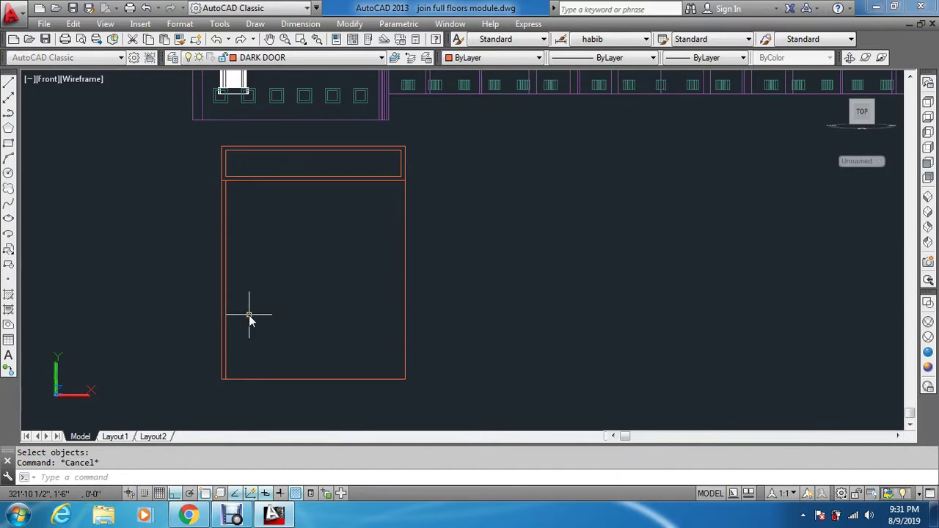
- Erase the 2-inch offset line that overlaps the inner edge of the narrow rectangle
{"action": "key", "text": "Return"}
{"action": "scroll", "coordinate": [209, 138], "scroll_direction": "up", "scroll_amount": 3}
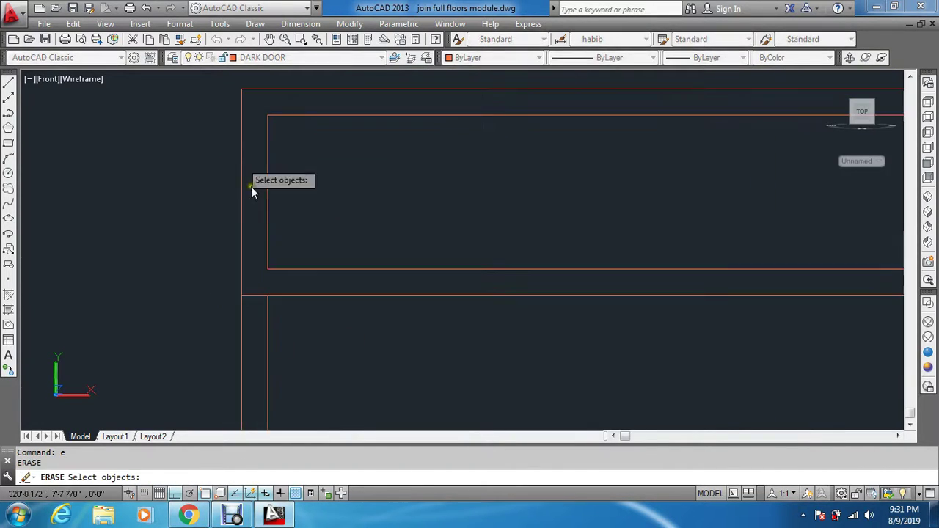
{"action": "scroll", "coordinate": [268, 303], "scroll_direction": "down", "scroll_amount": 4}
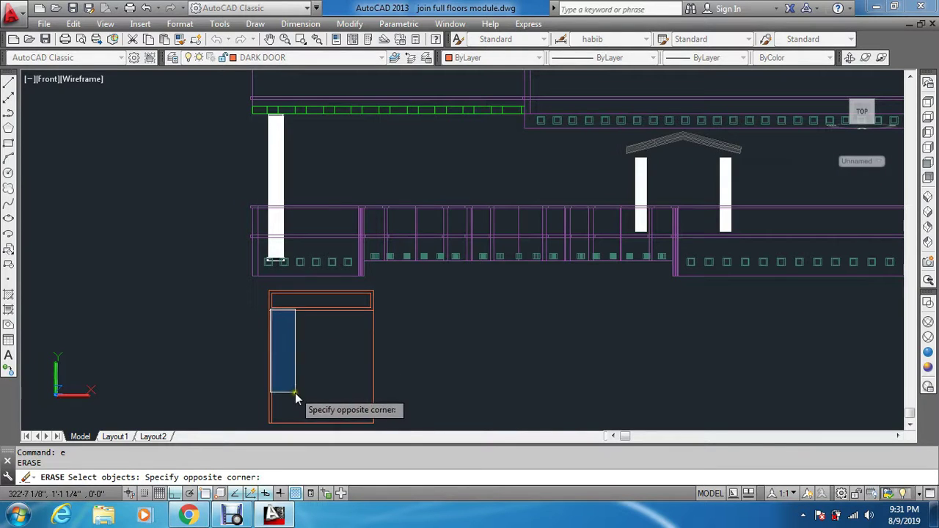
{"action": "left_click", "coordinate": [305, 426]}
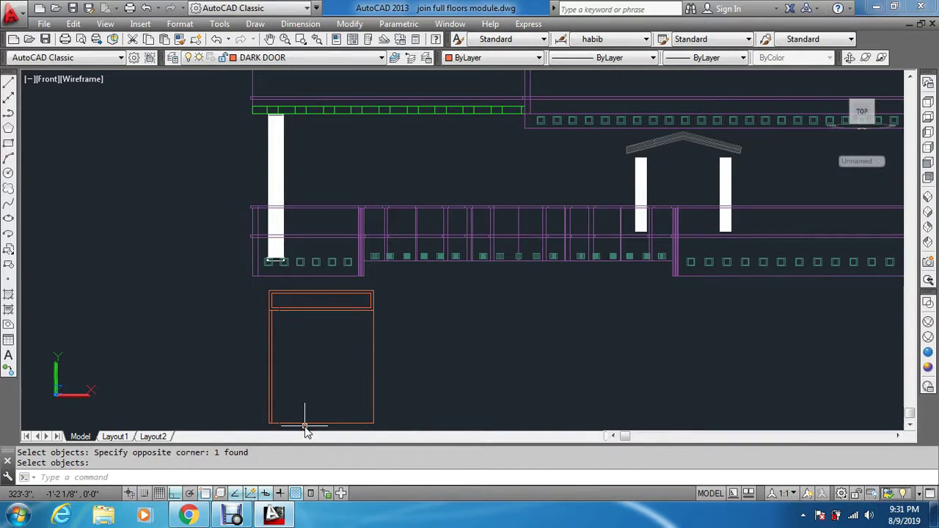
- Copy the 2-inch-wide rectangle seven times side by side from its bottom-left corner along the door's bottom edge
{"action": "middle_click_drag", "start_coordinate": [284, 321], "coordinate": [189, 266]}
{"action": "key", "text": "Escape"}
{"action": "type", "text": "2"}
{"action": "key", "text": "Return"}
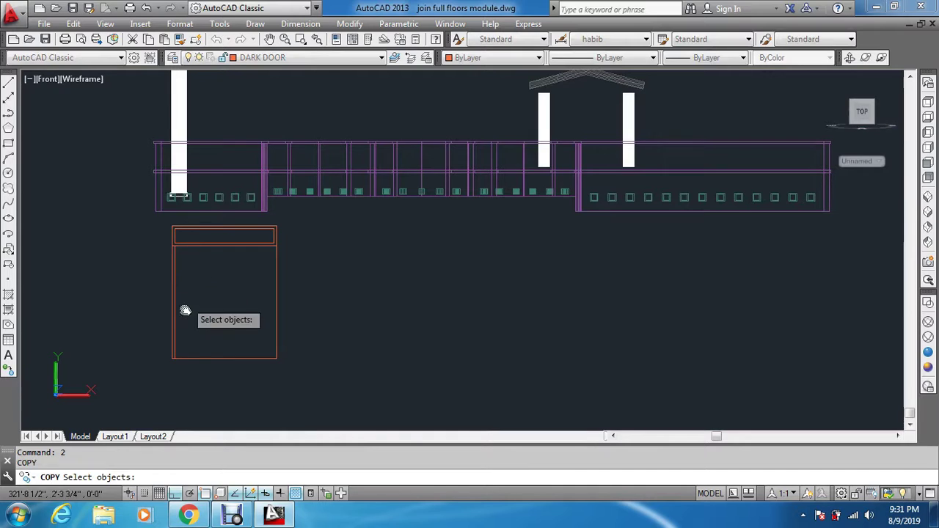
{"action": "scroll", "coordinate": [180, 320], "scroll_direction": "up", "scroll_amount": 5}
{"action": "left_click", "coordinate": [159, 345]}
{"action": "scroll", "coordinate": [164, 335], "scroll_direction": "down", "scroll_amount": 3}
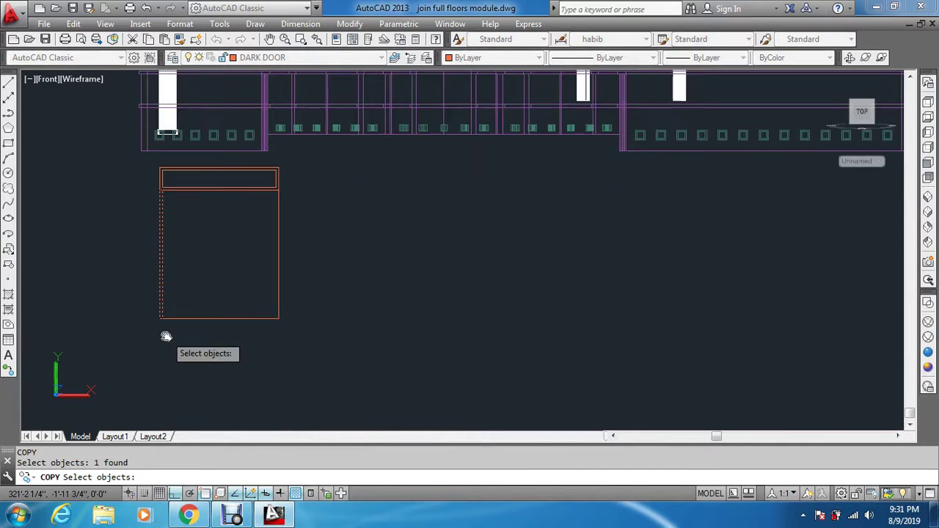
{"action": "scroll", "coordinate": [163, 310], "scroll_direction": "up", "scroll_amount": 4}
{"action": "key", "text": "Return"}
{"action": "scroll", "coordinate": [122, 306], "scroll_direction": "up", "scroll_amount": 3}
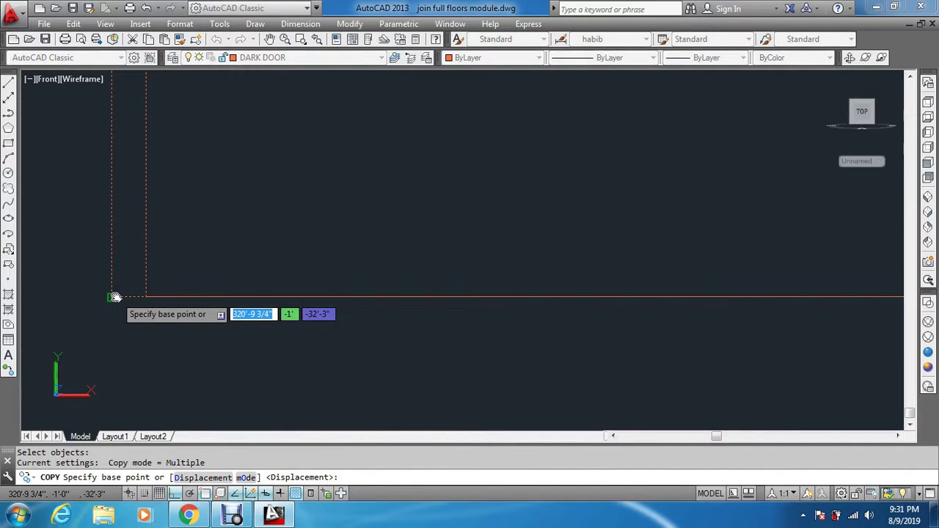
{"action": "left_click", "coordinate": [114, 297]}
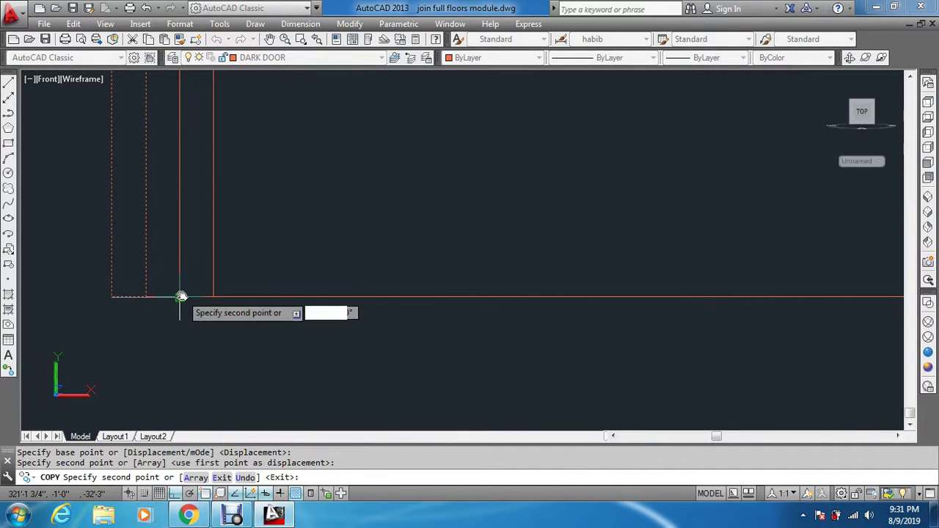
{"action": "left_click", "coordinate": [179, 295]}
{"action": "left_click", "coordinate": [213, 296]}
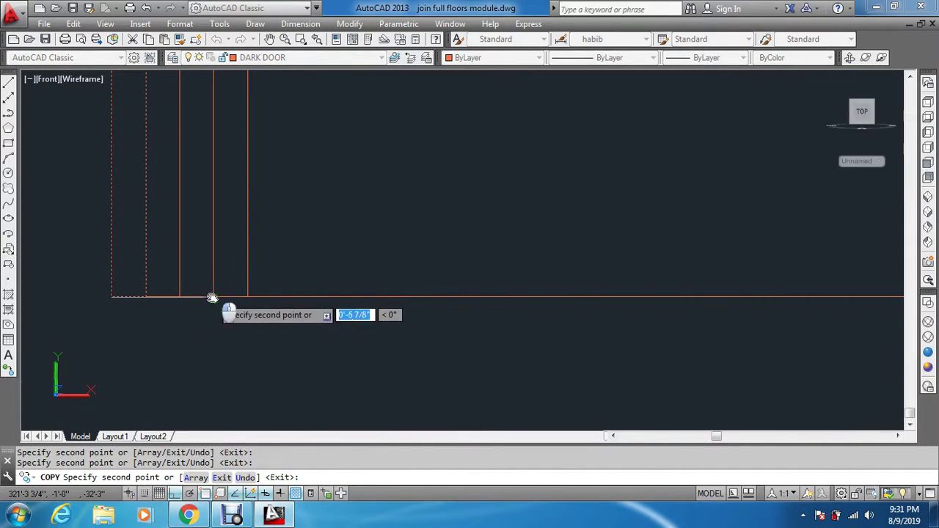
{"action": "left_click", "coordinate": [245, 297]}
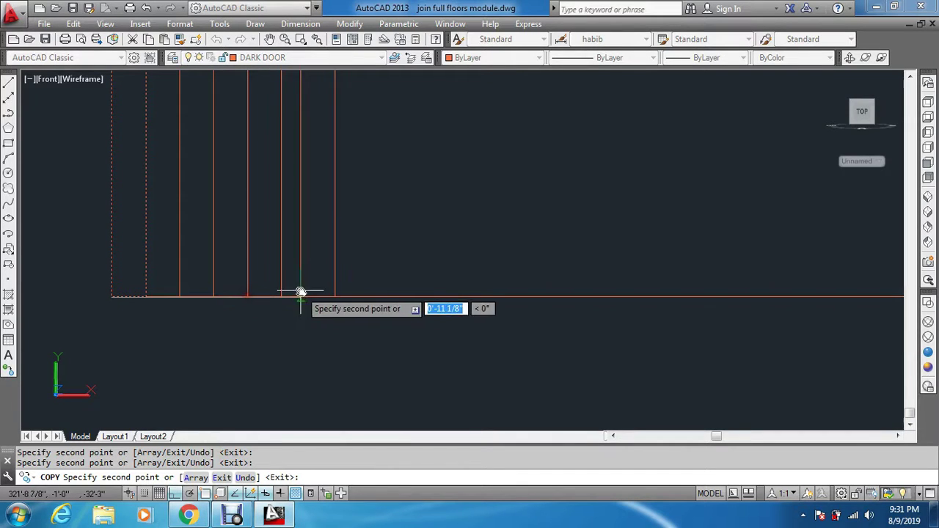
{"action": "left_click", "coordinate": [280, 298]}
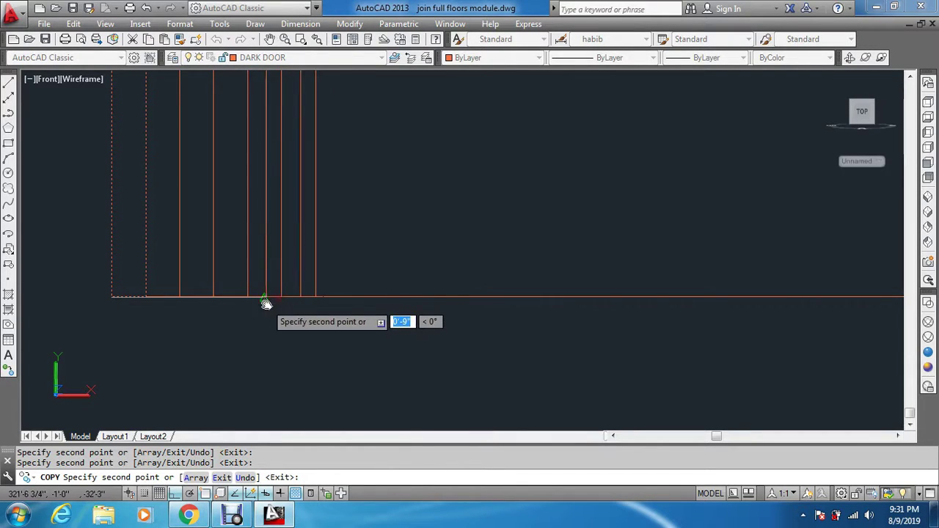
{"action": "left_click", "coordinate": [314, 297]}
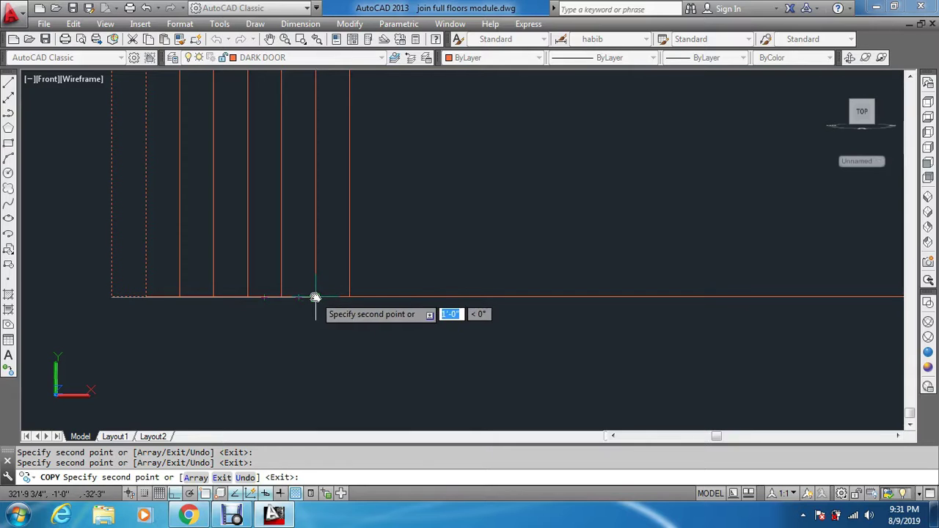
{"action": "left_click", "coordinate": [349, 297]}
{"action": "key", "text": "Escape"}
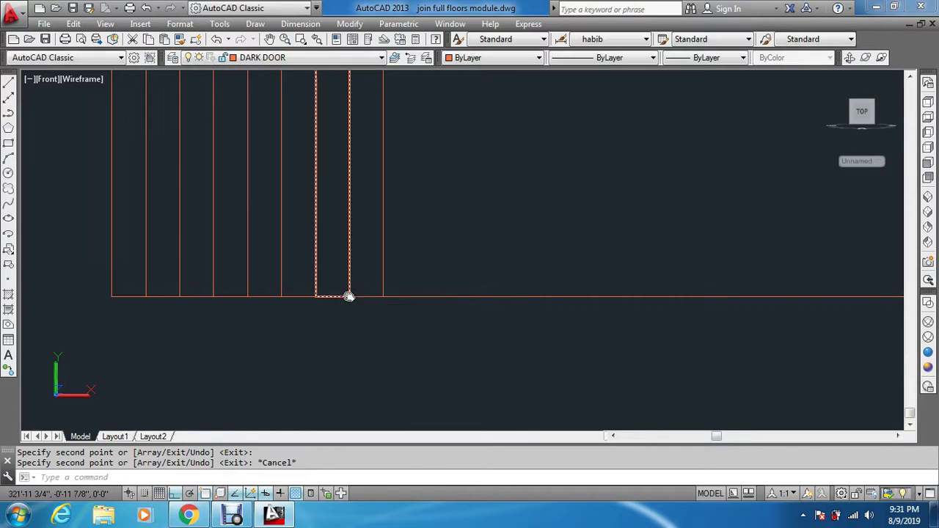
- Copy the eight 2-inch strips from their bottom-left corner to the right end of the row
{"action": "key", "text": "Return"}
{"action": "left_click", "coordinate": [481, 217]}
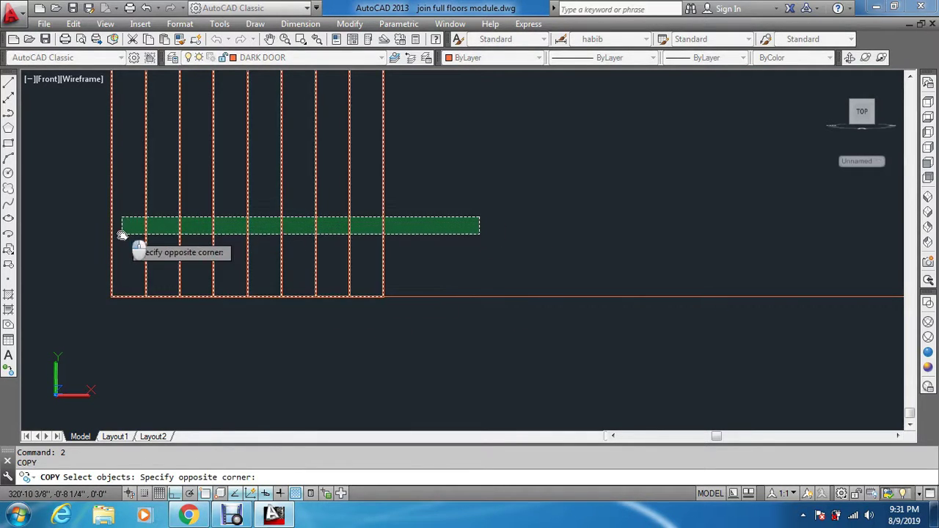
{"action": "left_click", "coordinate": [122, 233]}
{"action": "key", "text": "Return"}
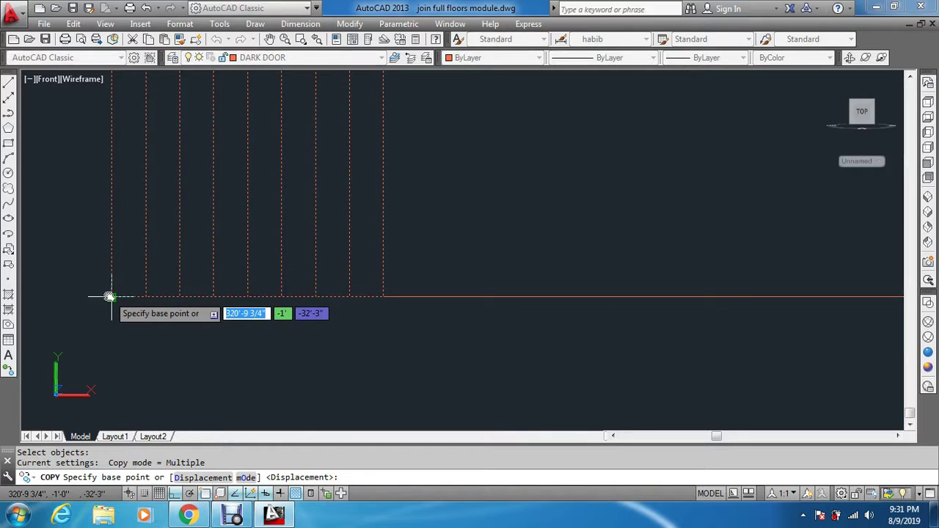
{"action": "left_click", "coordinate": [112, 298]}
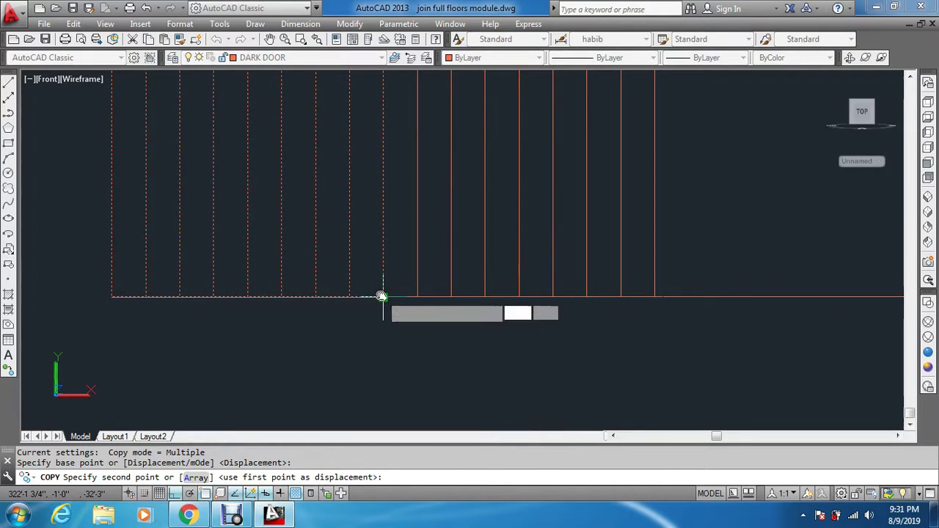
{"action": "key", "text": "Escape"}
- Copy all sixteen strips from the door's bottom-left corner to the right end of the row along the bottom edge
{"action": "scroll", "coordinate": [384, 298], "scroll_direction": "down", "scroll_amount": 7}
{"action": "key", "text": "Return"}
{"action": "left_click", "coordinate": [485, 218]}
{"action": "left_click", "coordinate": [274, 224]}
{"action": "key", "text": "Return"}
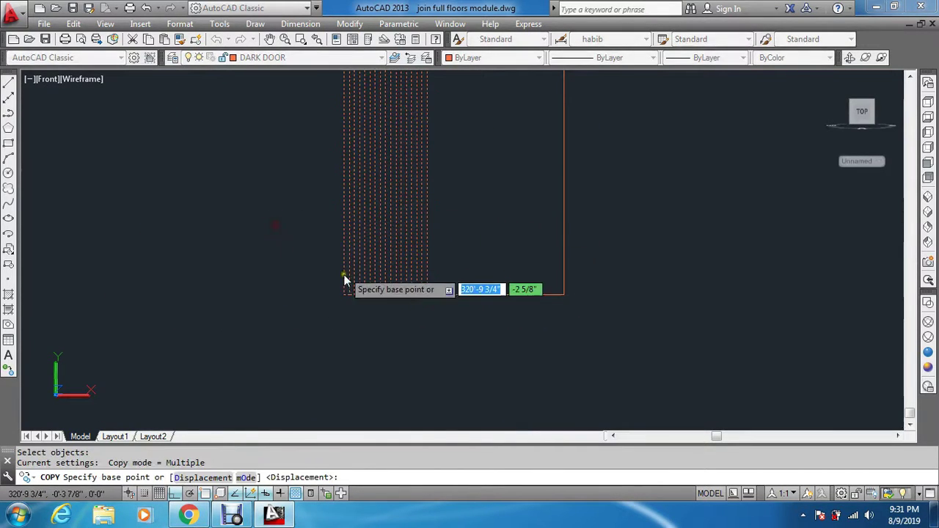
{"action": "scroll", "coordinate": [344, 279], "scroll_direction": "up", "scroll_amount": 5}
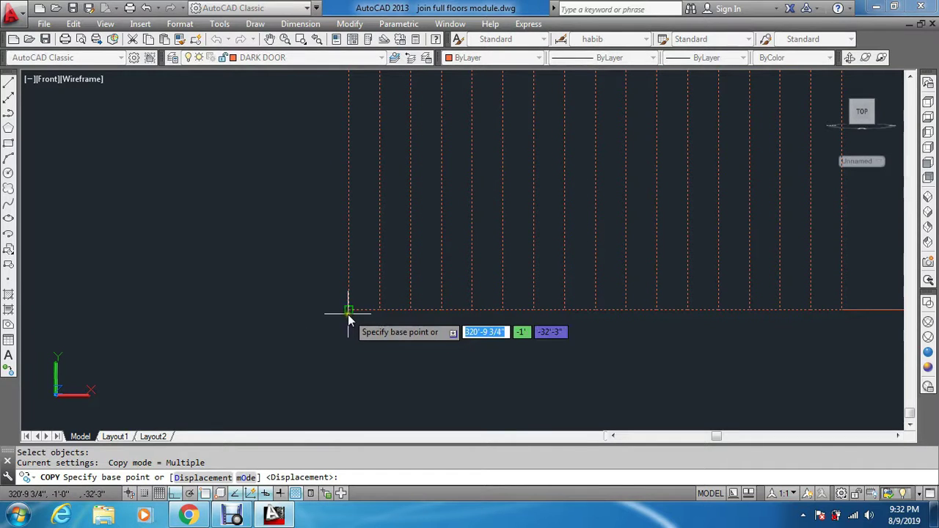
{"action": "left_click", "coordinate": [347, 311]}
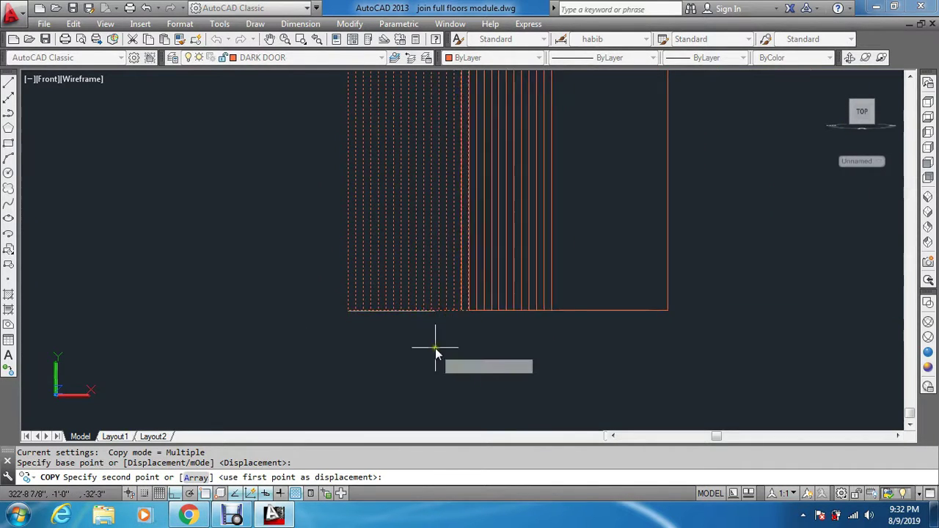
{"action": "scroll", "coordinate": [448, 334], "scroll_direction": "up", "scroll_amount": 6}
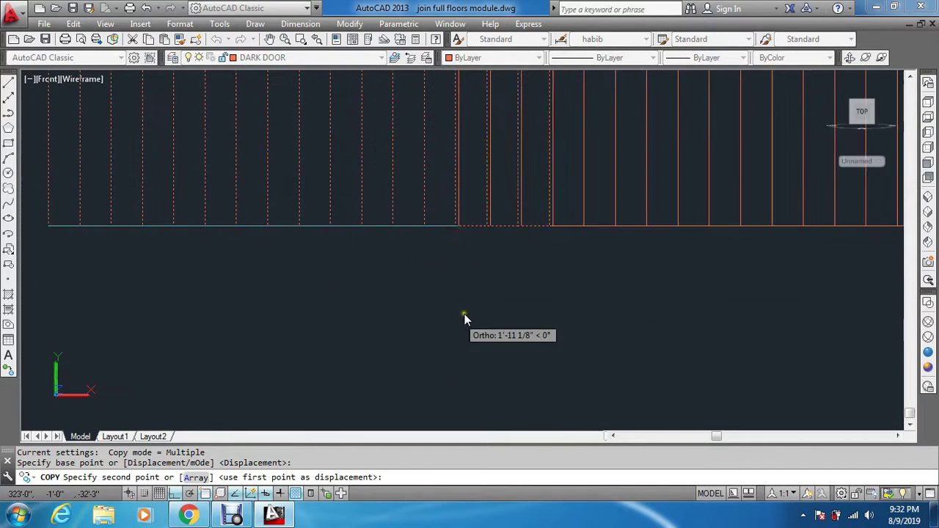
{"action": "left_click", "coordinate": [552, 223]}
{"action": "scroll", "coordinate": [531, 289], "scroll_direction": "down", "scroll_amount": 5}
{"action": "key", "text": "Escape"}
- Copy the last fifteen strips 2'-6" to the right so the row runs past the door's right edge
{"action": "key", "text": "Return"}
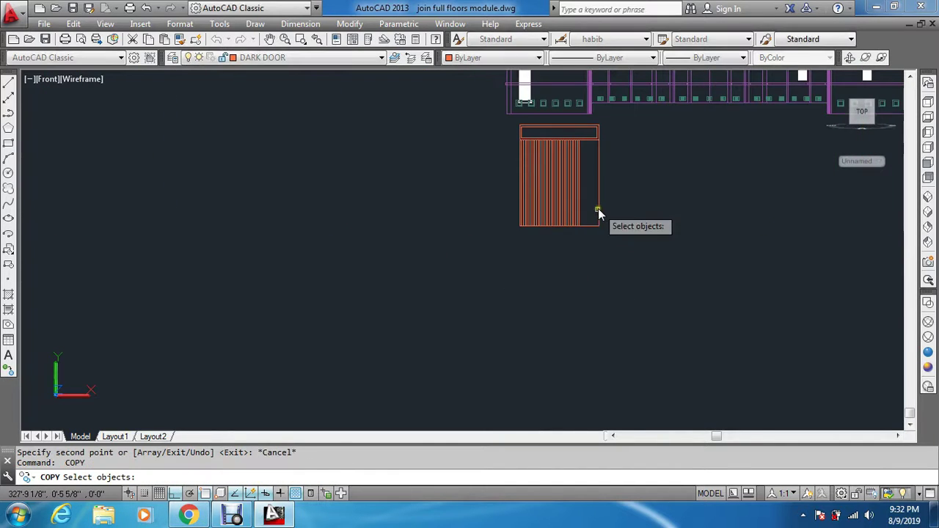
{"action": "scroll", "coordinate": [598, 210], "scroll_direction": "up", "scroll_amount": 5}
{"action": "left_click", "coordinate": [572, 203]}
{"action": "left_click", "coordinate": [468, 233]}
{"action": "key", "text": "Return"}
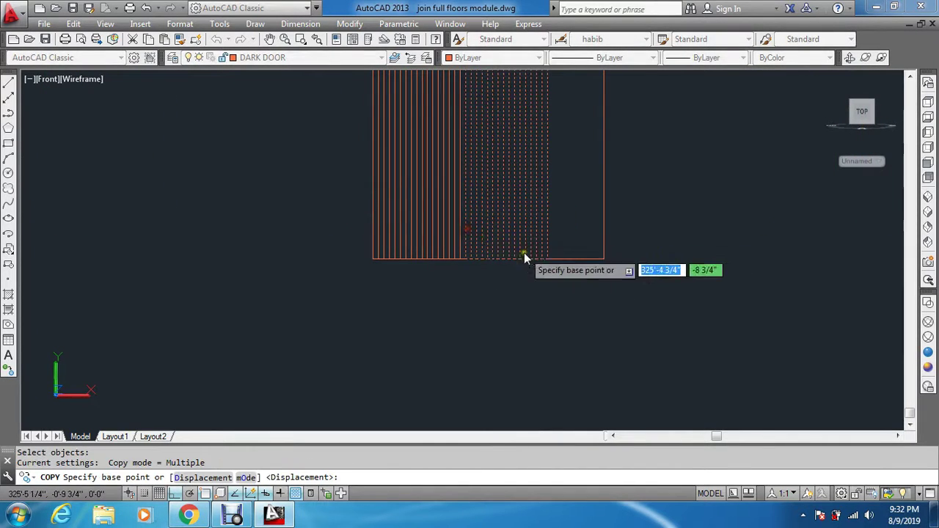
{"action": "scroll", "coordinate": [438, 268], "scroll_direction": "up", "scroll_amount": 6}
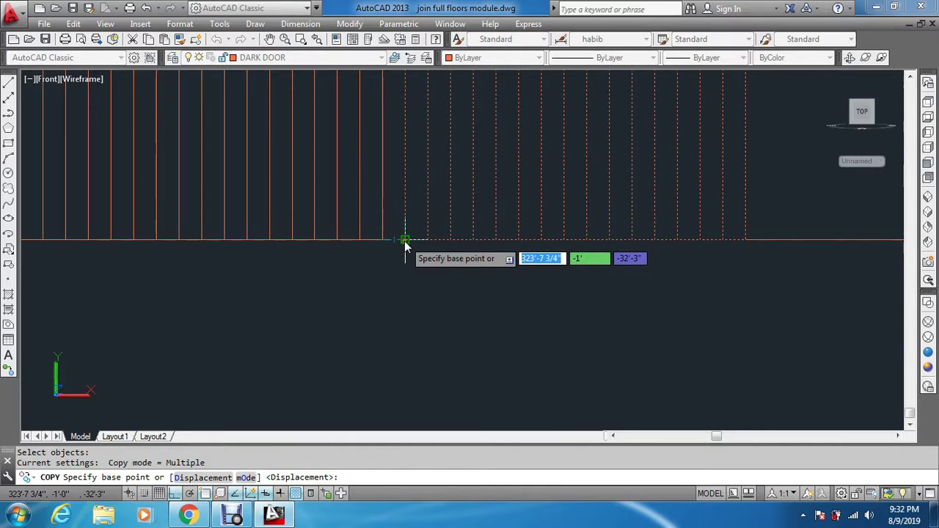
{"action": "left_click", "coordinate": [404, 241]}
{"action": "scroll", "coordinate": [407, 243], "scroll_direction": "down", "scroll_amount": 4}
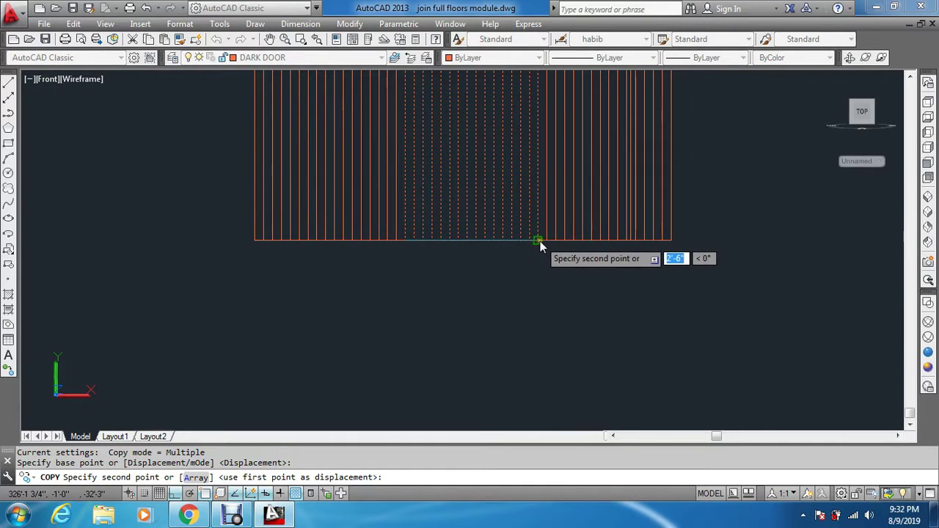
{"action": "left_click", "coordinate": [537, 241]}
{"action": "key", "text": "Escape"}
{"action": "key", "text": "Escape"}
{"action": "key", "text": "Escape"}
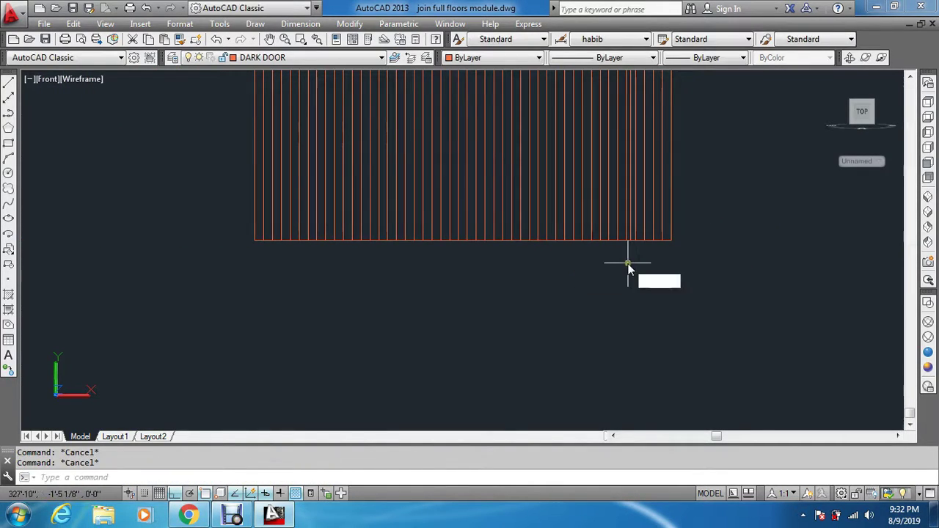
- Erase the five surplus strips that extend past the door's right edge
{"action": "type", "text": "e"}
{"action": "key", "text": "Return"}
{"action": "scroll", "coordinate": [629, 269], "scroll_direction": "down", "scroll_amount": 6}
{"action": "scroll", "coordinate": [673, 160], "scroll_direction": "up", "scroll_amount": 6}
{"action": "left_click", "coordinate": [585, 144]}
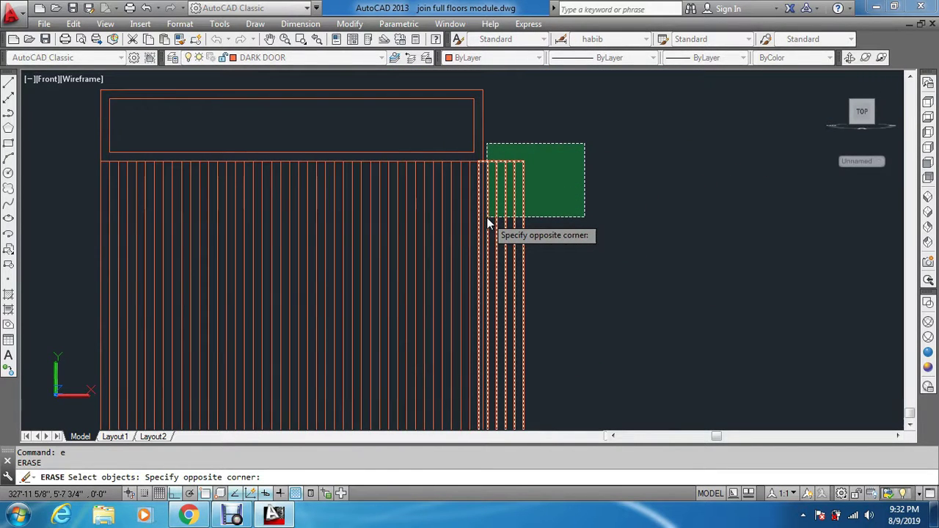
{"action": "left_click", "coordinate": [489, 221]}
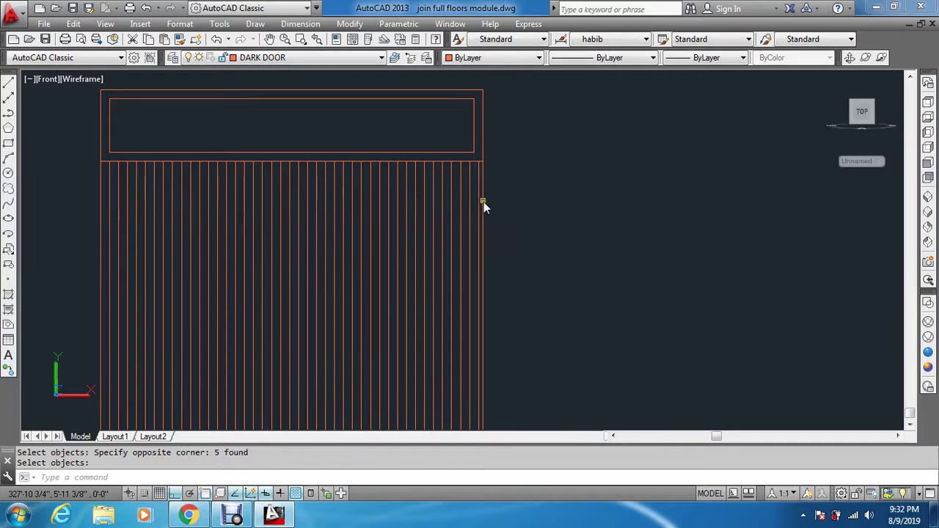
{"action": "key", "text": "Escape"}
{"action": "key", "text": "Escape"}
- Draw a narrow rectangle from the last strip's top-right corner to the door's bottom-right corner to fill the remaining gap
{"action": "type", "text": "rec"}
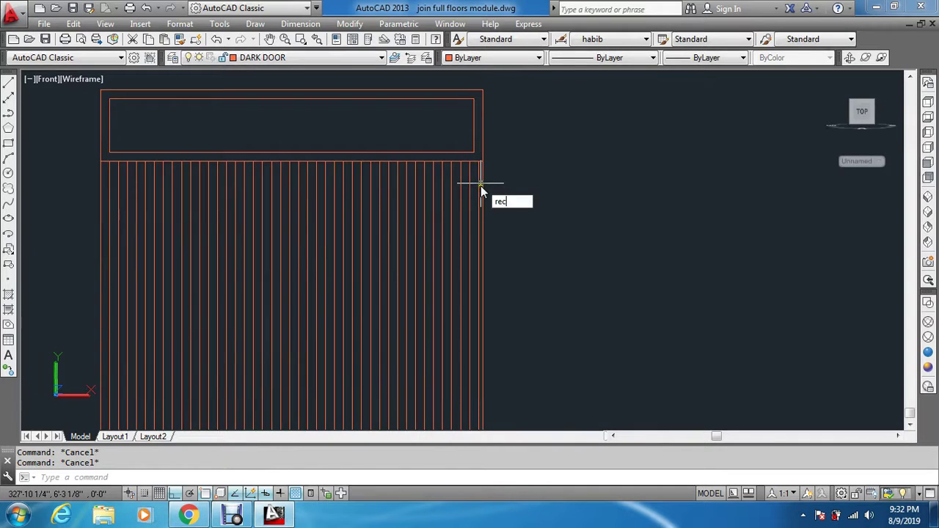
{"action": "key", "text": "Return"}
{"action": "scroll", "coordinate": [480, 185], "scroll_direction": "up", "scroll_amount": 5}
{"action": "left_click", "coordinate": [461, 96]}
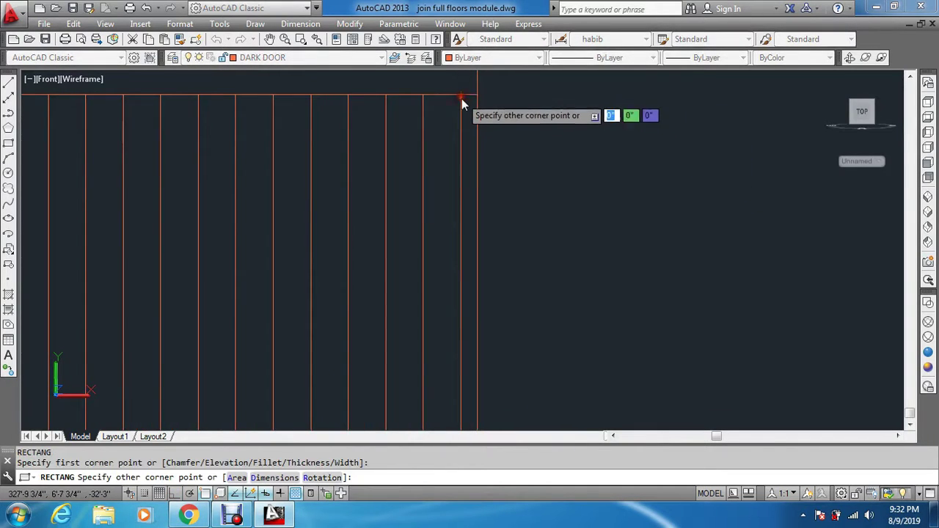
{"action": "scroll", "coordinate": [473, 184], "scroll_direction": "down", "scroll_amount": 3}
{"action": "scroll", "coordinate": [440, 264], "scroll_direction": "up", "scroll_amount": 4}
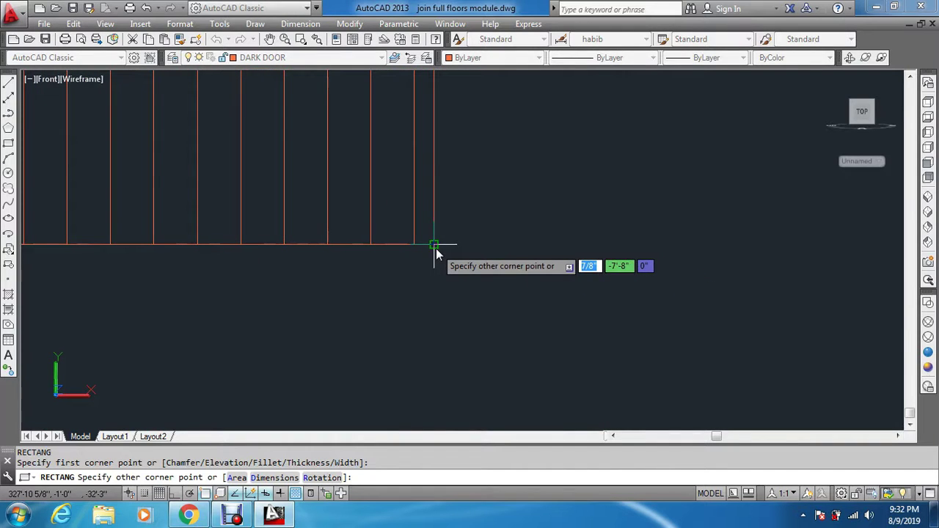
{"action": "key", "text": "Escape"}
{"action": "key", "text": "Escape"}
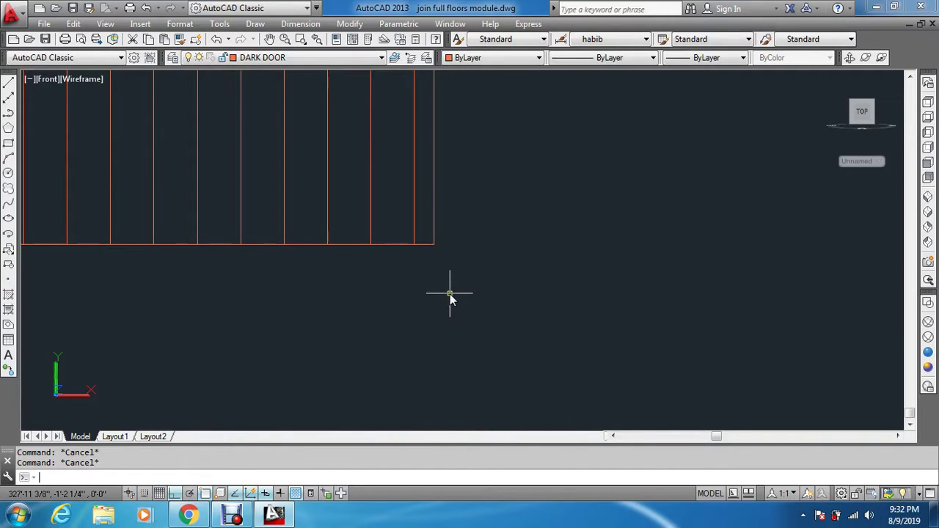
- Erase the vertical line overlapping the last strip along the door's right edge below the top panel
{"action": "type", "text": "e"}
{"action": "key", "text": "Return"}
{"action": "scroll", "coordinate": [450, 294], "scroll_direction": "down", "scroll_amount": 6}
{"action": "scroll", "coordinate": [453, 210], "scroll_direction": "up", "scroll_amount": 5}
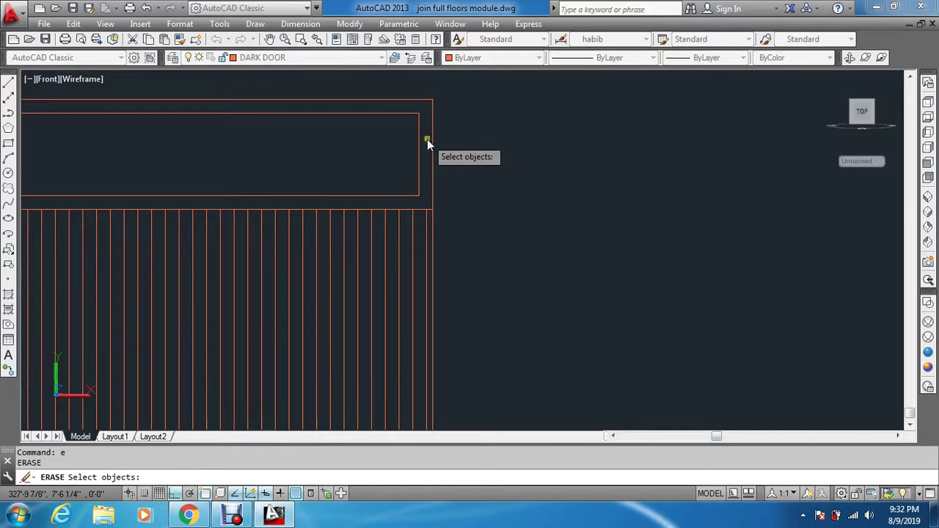
{"action": "scroll", "coordinate": [432, 209], "scroll_direction": "up", "scroll_amount": 3}
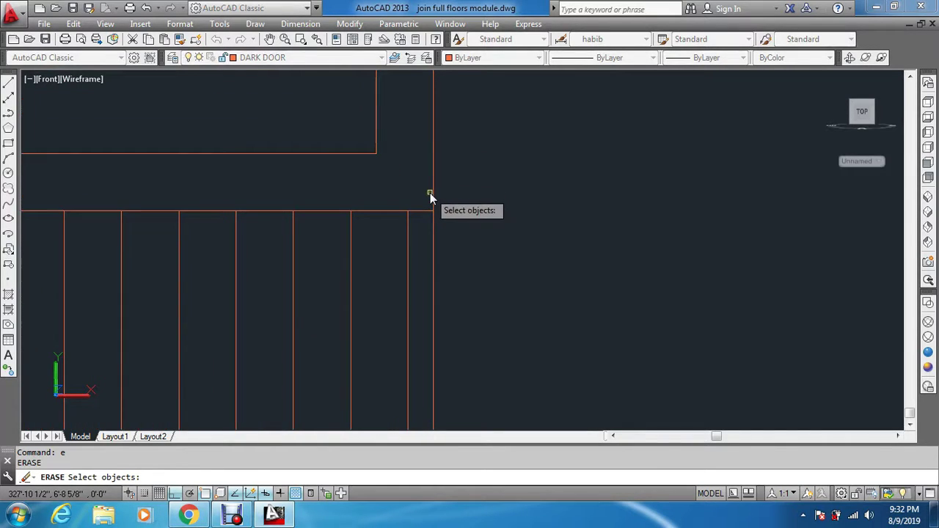
{"action": "left_click", "coordinate": [430, 193]}
{"action": "scroll", "coordinate": [458, 284], "scroll_direction": "down", "scroll_amount": 6}
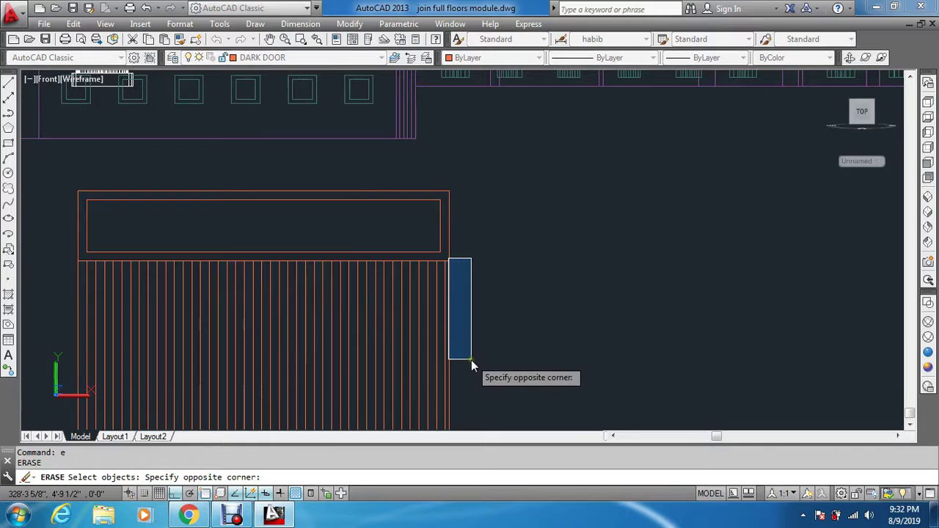
{"action": "middle_click_drag", "start_coordinate": [471, 360], "coordinate": [470, 172]}
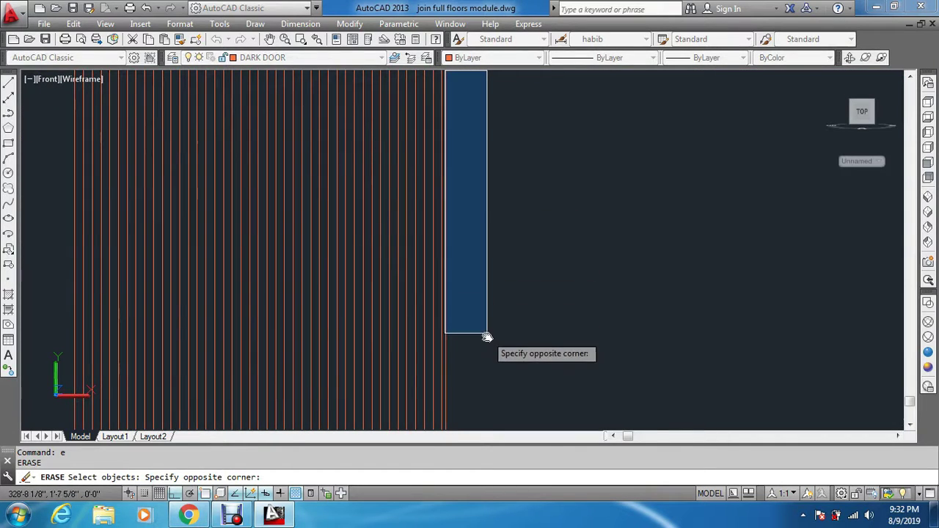
{"action": "scroll", "coordinate": [485, 349], "scroll_direction": "down", "scroll_amount": 4}
{"action": "scroll", "coordinate": [486, 406], "scroll_direction": "up", "scroll_amount": 3}
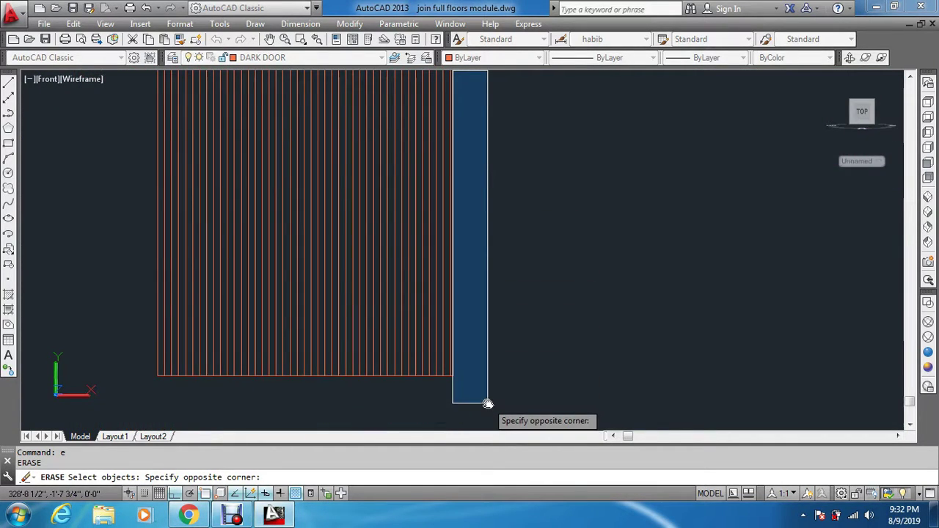
{"action": "scroll", "coordinate": [484, 385], "scroll_direction": "down", "scroll_amount": 1}
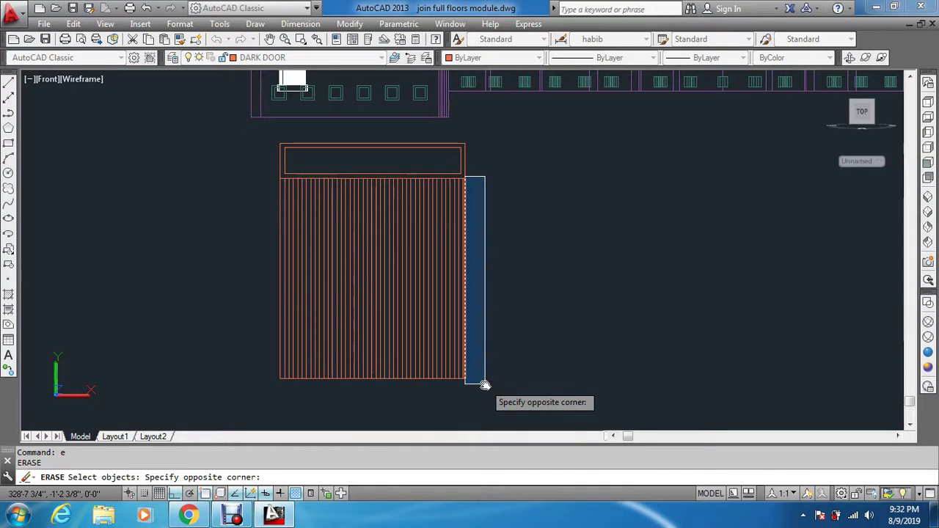
{"action": "left_click", "coordinate": [485, 385]}
- Erase the vertical line overlapping the first strip along the door's left edge below the top panel
{"action": "scroll", "coordinate": [313, 119], "scroll_direction": "up", "scroll_amount": 6}
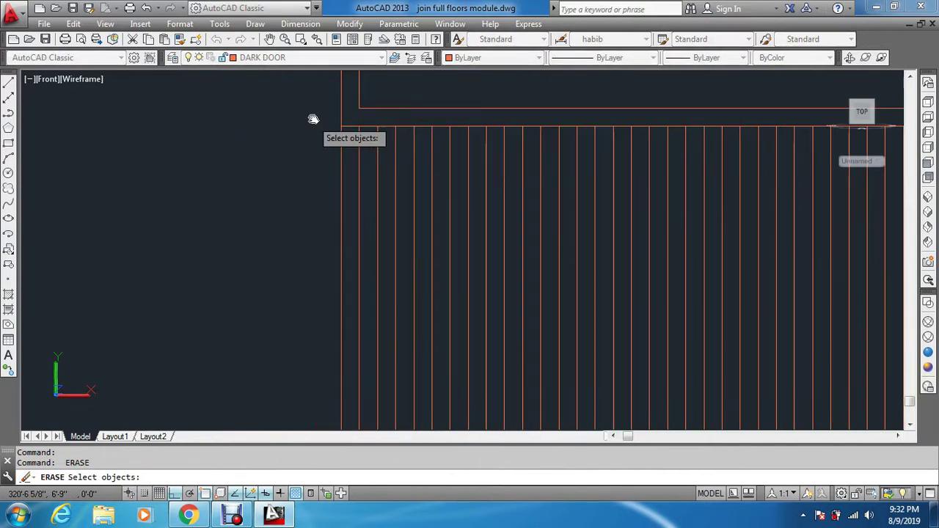
{"action": "scroll", "coordinate": [332, 129], "scroll_direction": "down", "scroll_amount": 2}
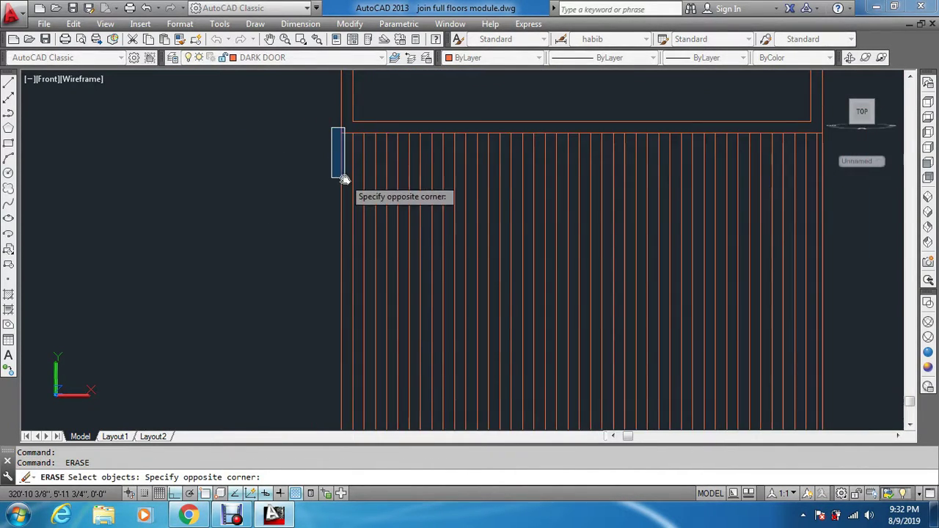
{"action": "scroll", "coordinate": [340, 180], "scroll_direction": "down", "scroll_amount": 3}
{"action": "mouse_move", "coordinate": [346, 360]}
{"action": "middle_mouse_down"}
{"action": "mouse_move", "coordinate": [345, 184]}
{"action": "mouse_move", "coordinate": [350, 319]}
{"action": "mouse_move", "coordinate": [350, 304]}
{"action": "middle_mouse_up"}
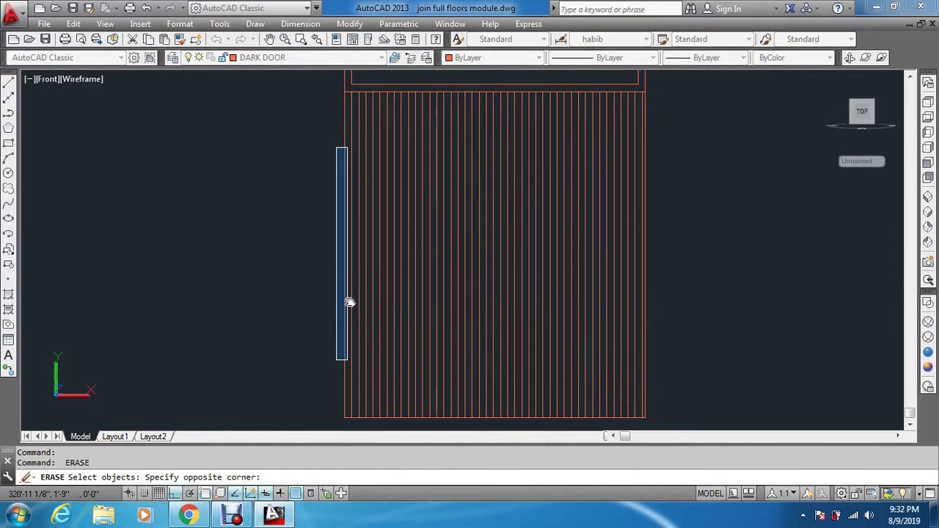
{"action": "left_click", "coordinate": [347, 427]}
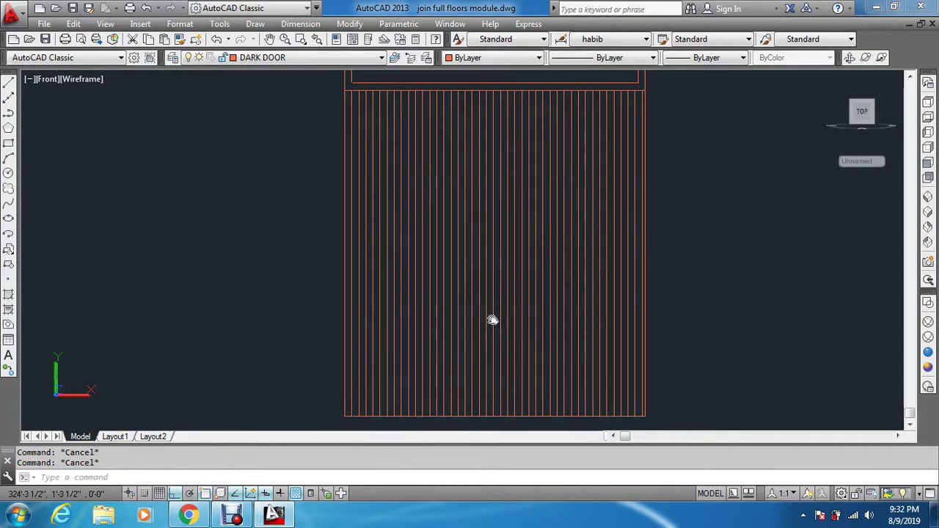
- Erase the horizontal line overlapping the strips along the door's bottom edge
{"action": "scroll", "coordinate": [435, 230], "scroll_direction": "down", "scroll_amount": 4}
{"action": "key", "text": "Return"}
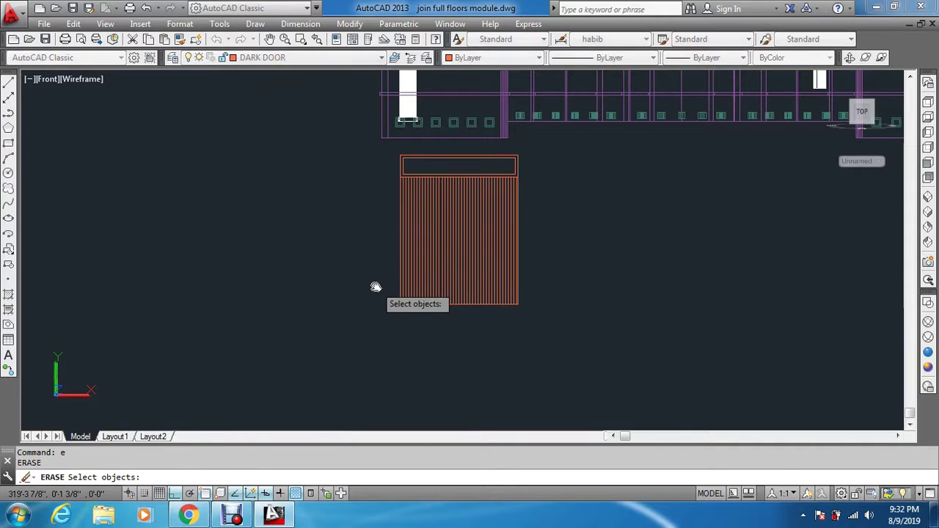
{"action": "left_click", "coordinate": [375, 287]}
{"action": "left_click", "coordinate": [564, 339]}
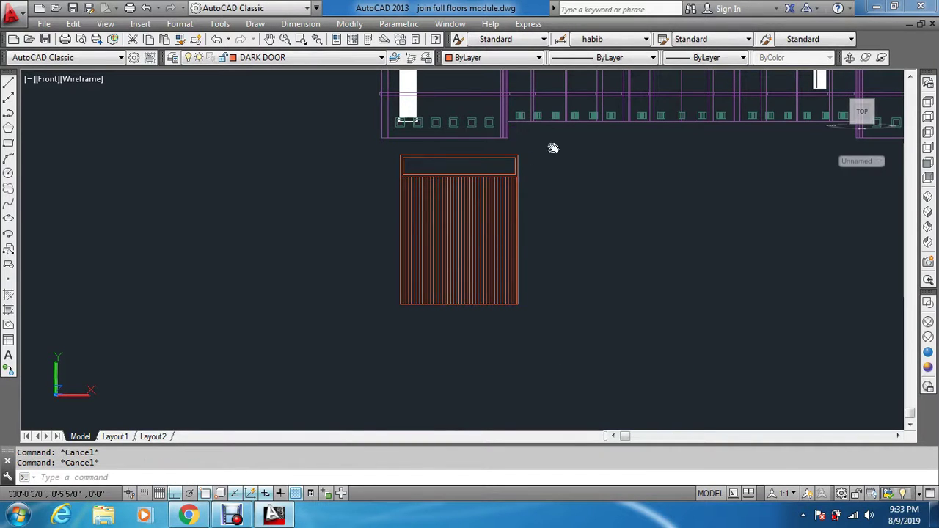
- Draw a horizontal ray from the door's bottom-left corner to the right along the bottom edge
{"action": "scroll", "coordinate": [557, 172], "scroll_direction": "up", "scroll_amount": 2}
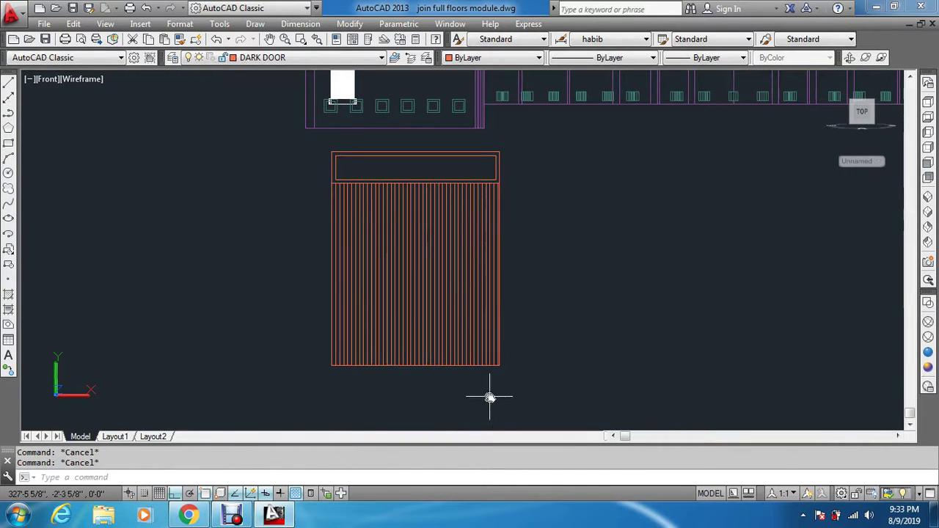
{"action": "key", "text": "Return"}
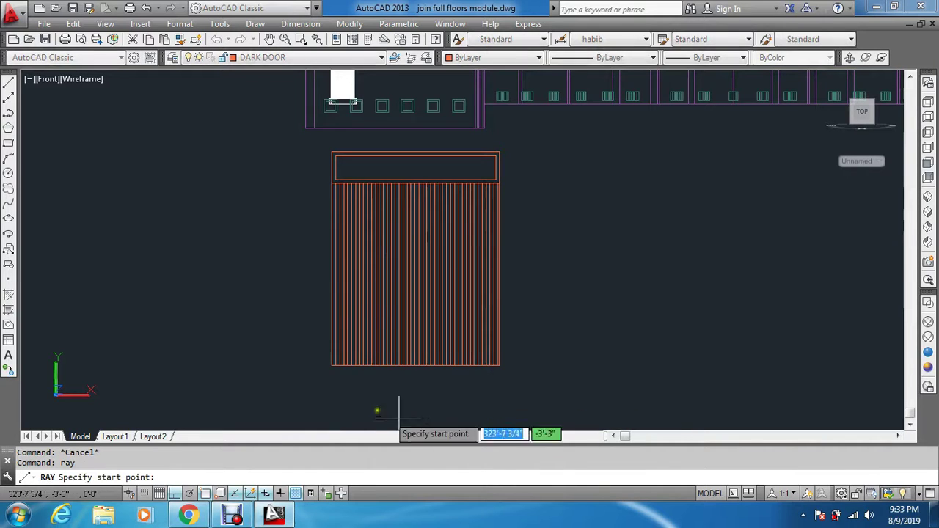
{"action": "scroll", "coordinate": [367, 389], "scroll_direction": "up", "scroll_amount": 4}
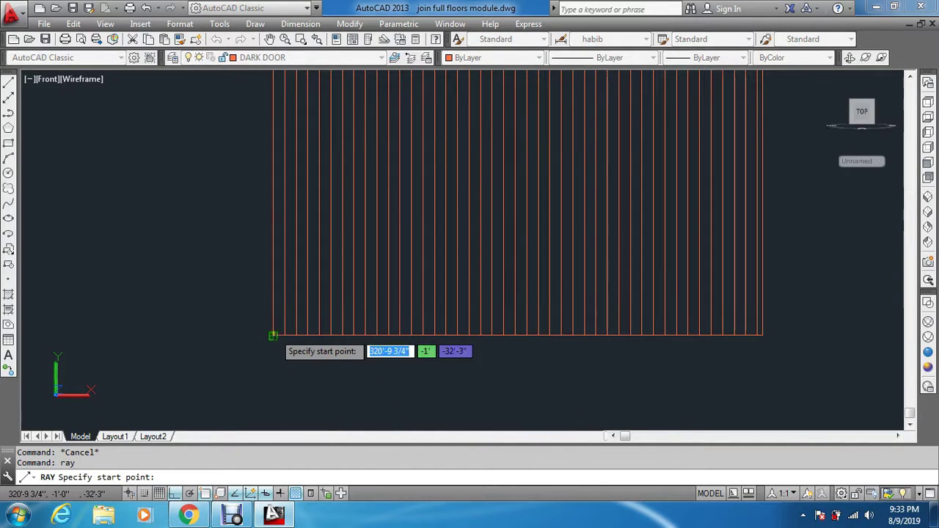
{"action": "left_click", "coordinate": [273, 335]}
{"action": "left_click", "coordinate": [833, 277]}
{"action": "key", "text": "Escape"}
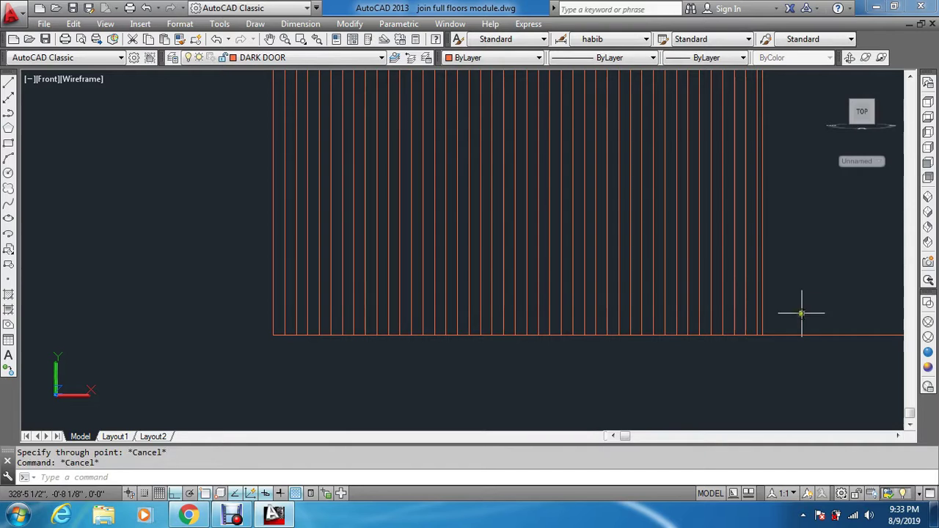
- Offset the horizontal ray on the door's bottom edge 1 inch upward
{"action": "type", "text": "o"}
{"action": "key", "text": "Return"}
{"action": "type", "text": "1"}
{"action": "key", "text": "Return"}
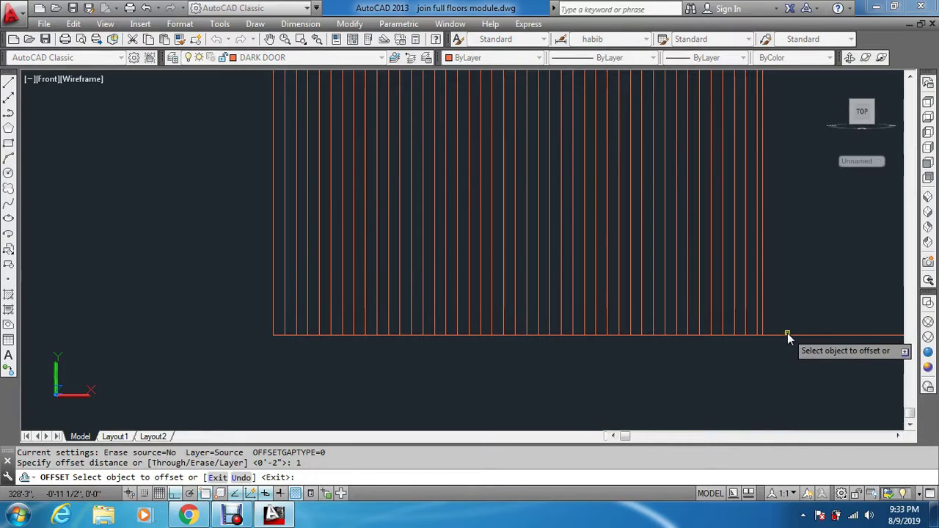
{"action": "left_click", "coordinate": [795, 335]}
{"action": "left_click", "coordinate": [799, 288]}
{"action": "key", "text": "Escape"}
{"action": "key", "text": "Escape"}
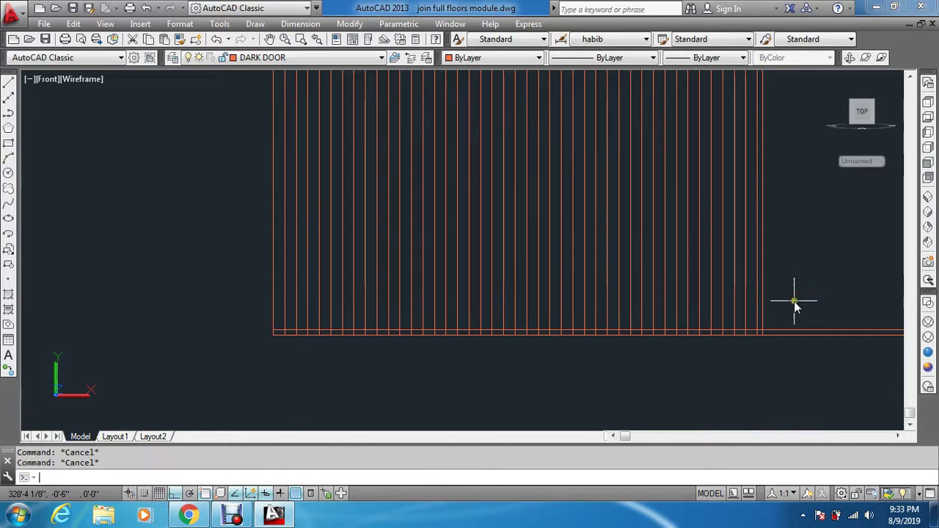
- Draw a vertical ray downward along the door's right edge, starting at the top-right corner of the strip area
{"action": "type", "text": "ray"}
{"action": "key", "text": "Return"}
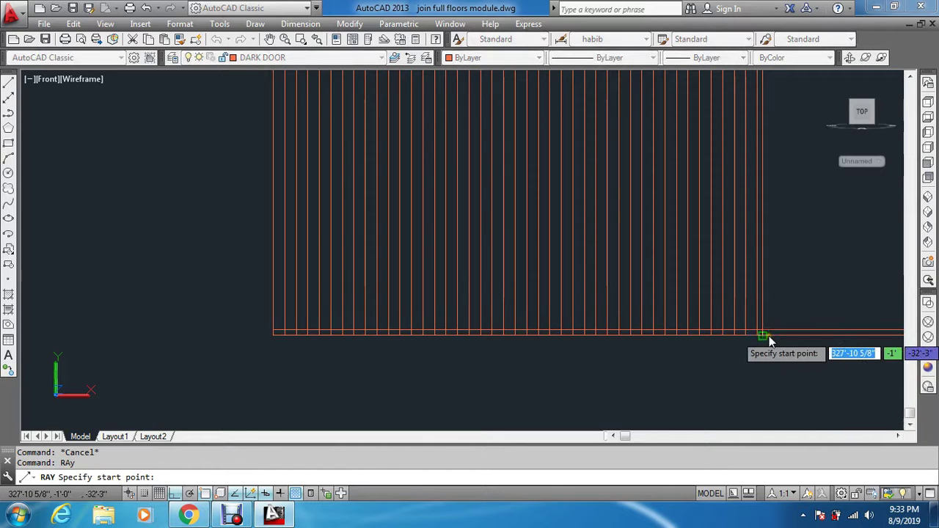
{"action": "scroll", "coordinate": [769, 336], "scroll_direction": "down", "scroll_amount": 4}
{"action": "scroll", "coordinate": [767, 131], "scroll_direction": "up", "scroll_amount": 6}
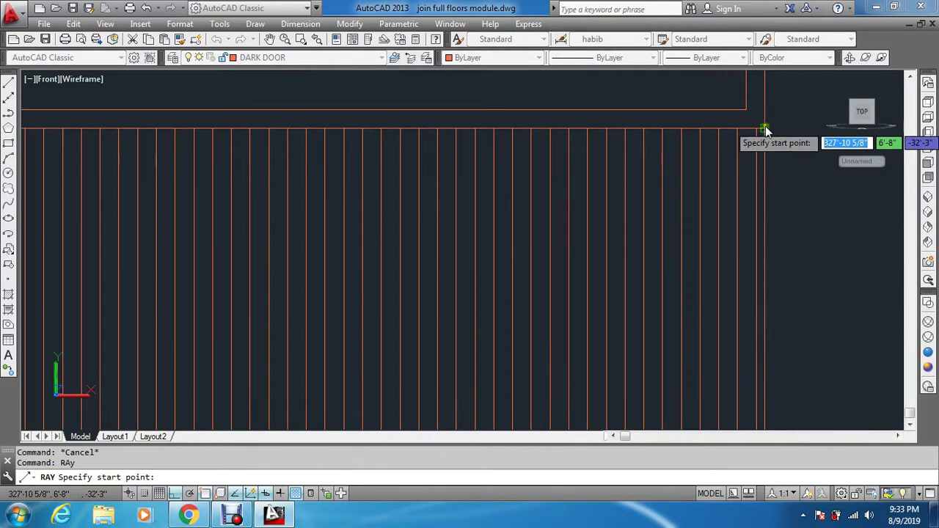
{"action": "left_click", "coordinate": [768, 133]}
{"action": "left_click", "coordinate": [776, 190]}
{"action": "scroll", "coordinate": [776, 189], "scroll_direction": "down", "scroll_amount": 4}
{"action": "key", "text": "Escape"}
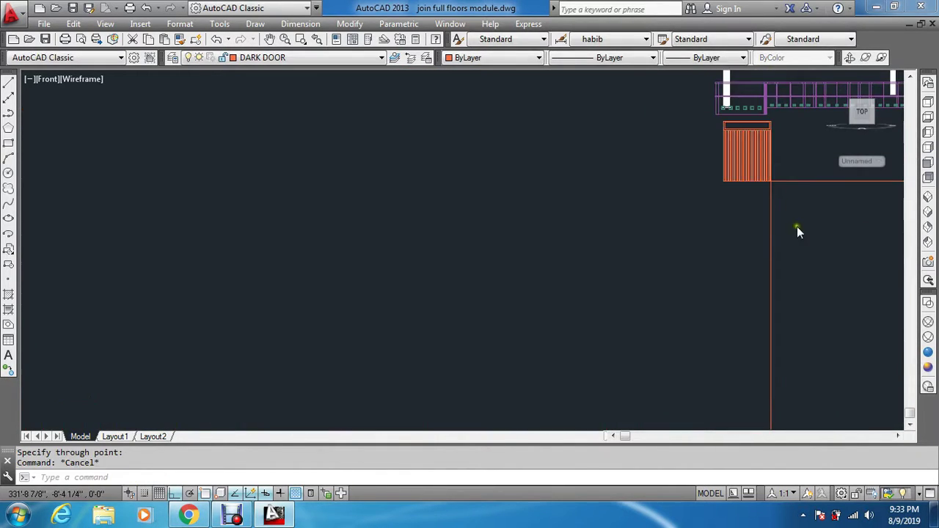
{"action": "key", "text": "Escape"}
- Offset the vertical ray on the door's right edge 1' to the left
{"action": "scroll", "coordinate": [776, 204], "scroll_direction": "up", "scroll_amount": 3}
{"action": "type", "text": "o"}
{"action": "key", "text": "Return"}
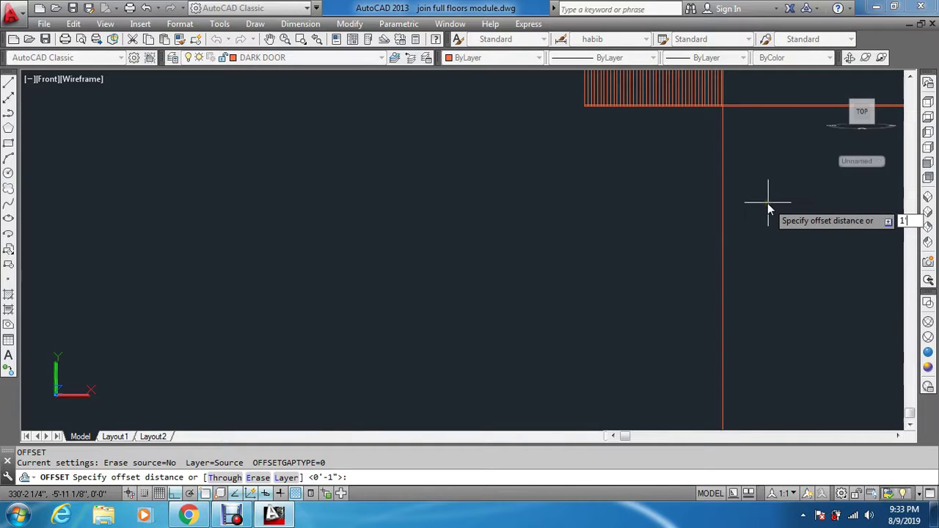
{"action": "type", "text": "1'"}
{"action": "key", "text": "Return"}
{"action": "left_click", "coordinate": [722, 154]}
{"action": "left_click", "coordinate": [662, 168]}
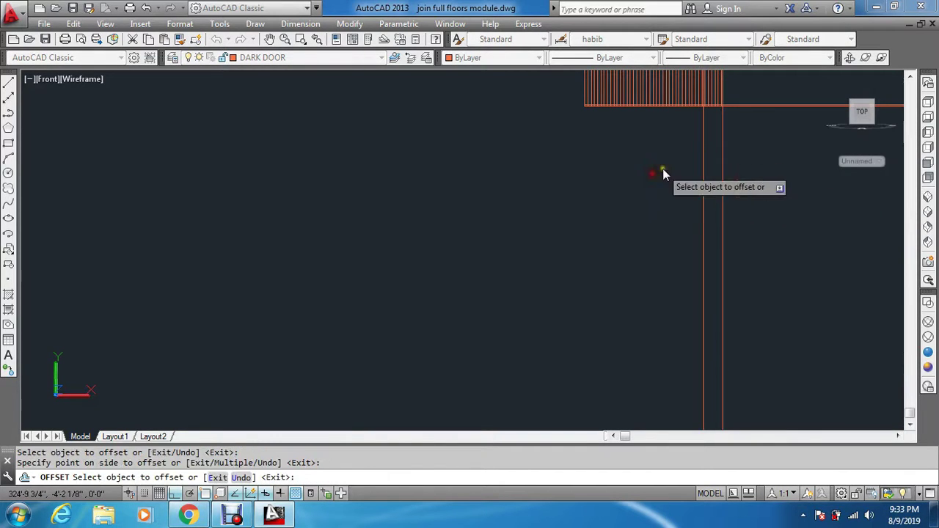
{"action": "key", "text": "Escape"}
- Offset the inner vertical ray another 2.6' to the left
{"action": "middle_click_drag", "start_coordinate": [701, 133], "coordinate": [666, 408]}
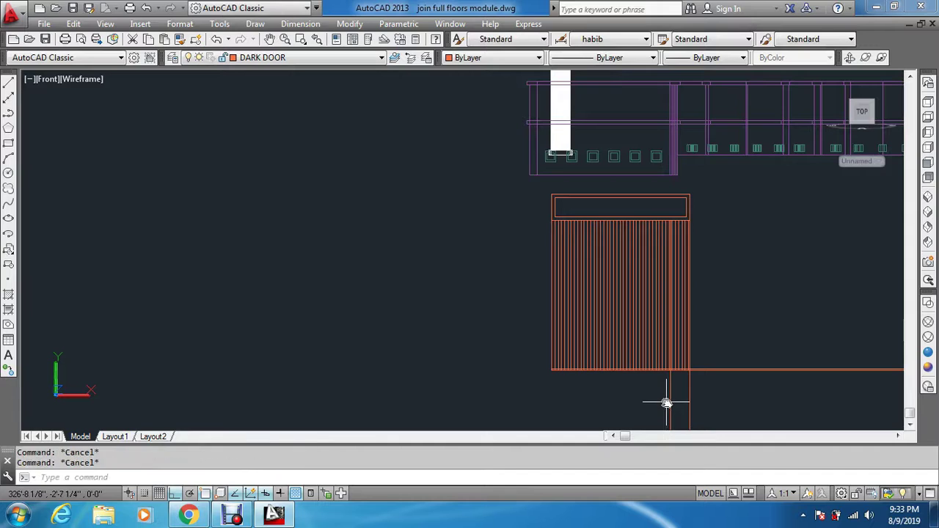
{"action": "key", "text": "Return"}
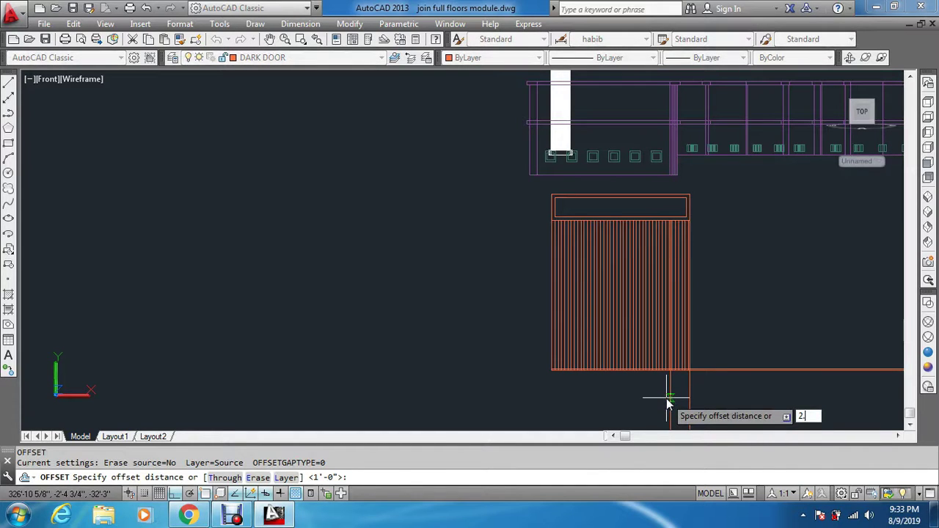
{"action": "type", "text": "2.6"}
{"action": "key", "text": "Return"}
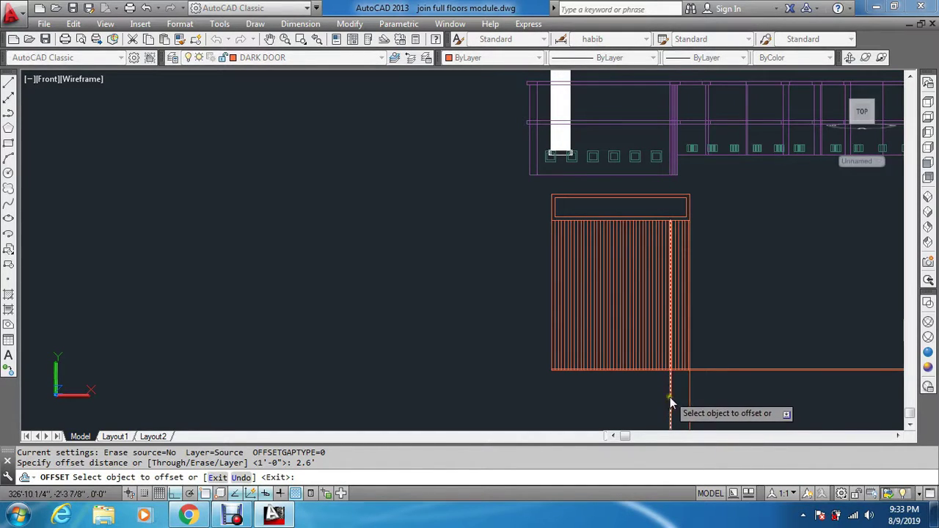
{"action": "left_click", "coordinate": [670, 397]}
{"action": "left_click", "coordinate": [491, 381]}
{"action": "key", "text": "Escape"}
{"action": "key", "text": "Escape"}
{"action": "key", "text": "Escape"}
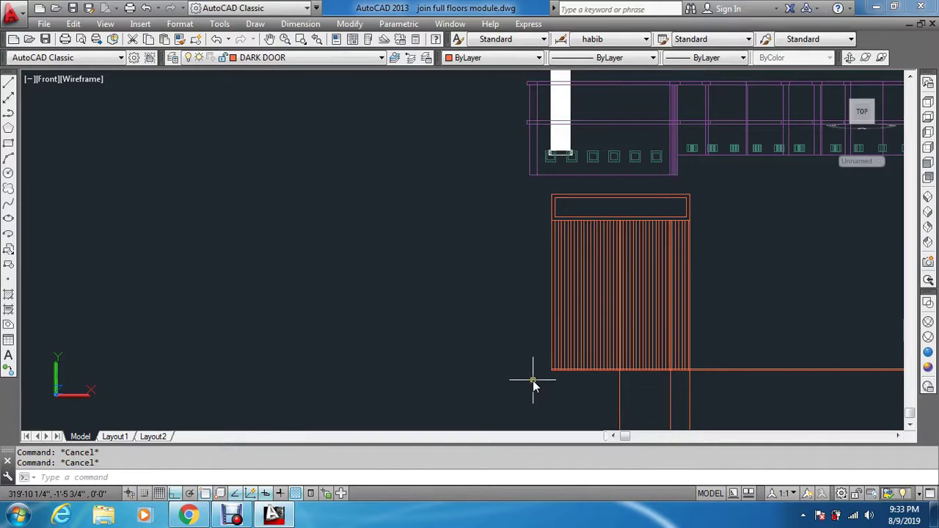
- Offset the upper of the two horizontal rays near the door's bottom edge 6' upward
{"action": "key", "text": "Return"}
{"action": "type", "text": "6"}
{"action": "key", "text": "Return"}
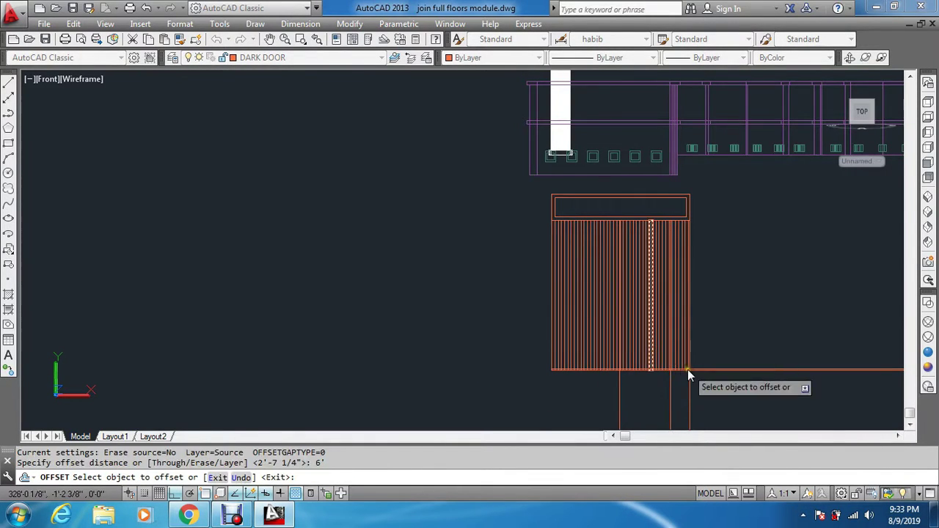
{"action": "scroll", "coordinate": [687, 369], "scroll_direction": "up", "scroll_amount": 5}
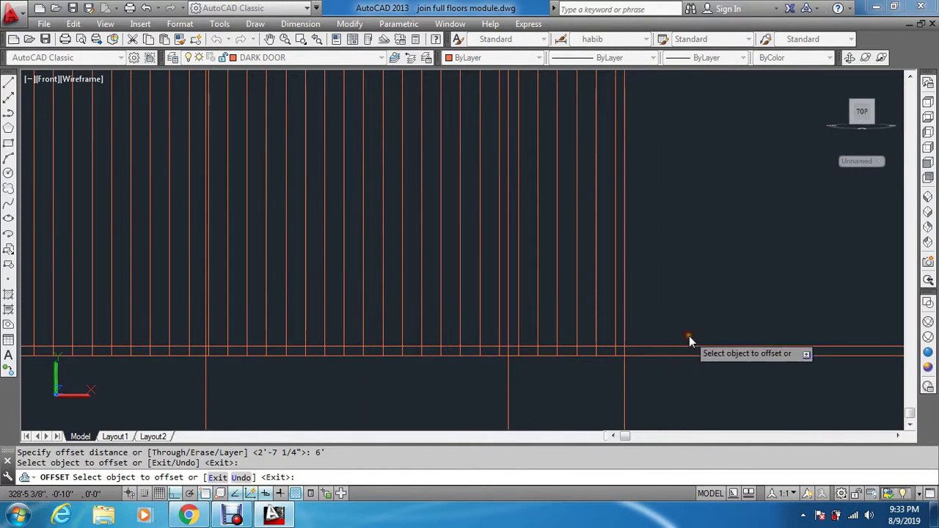
{"action": "left_click", "coordinate": [696, 348]}
{"action": "left_click", "coordinate": [705, 267]}
{"action": "scroll", "coordinate": [705, 268], "scroll_direction": "down", "scroll_amount": 6}
{"action": "key", "text": "Escape"}
{"action": "key", "text": "Escape"}
{"action": "key", "text": "Escape"}
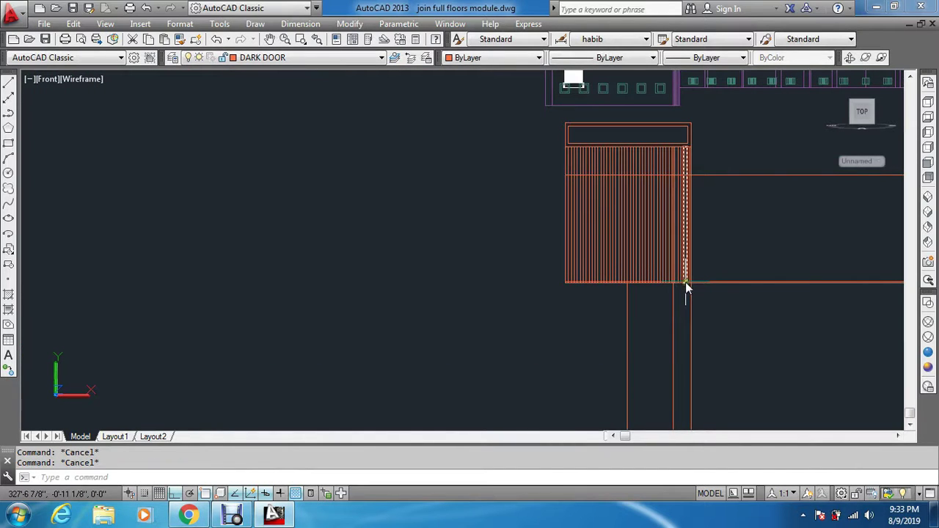
- Draw a 2'-7 1/4" by 6' rectangle between the intersections of the two inner vertical rays and the two offset horizontal rays
{"action": "type", "text": "recx"}
{"action": "key", "text": "Return"}
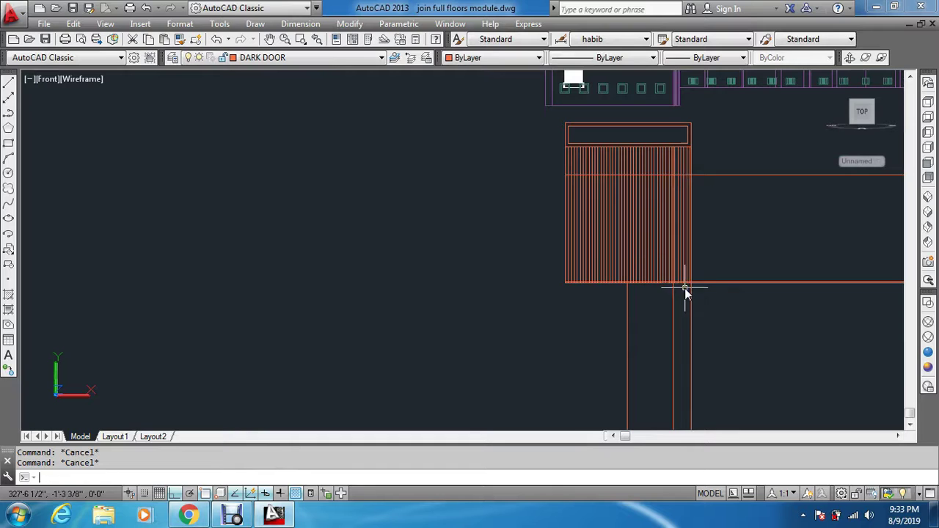
{"action": "type", "text": "rec"}
{"action": "key", "text": "Return"}
{"action": "scroll", "coordinate": [648, 195], "scroll_direction": "up", "scroll_amount": 5}
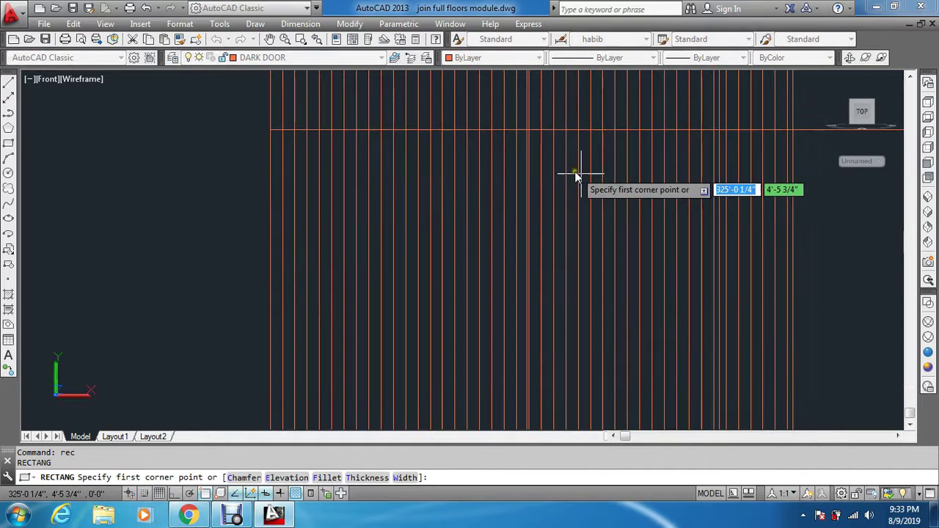
{"action": "scroll", "coordinate": [575, 171], "scroll_direction": "up", "scroll_amount": 4}
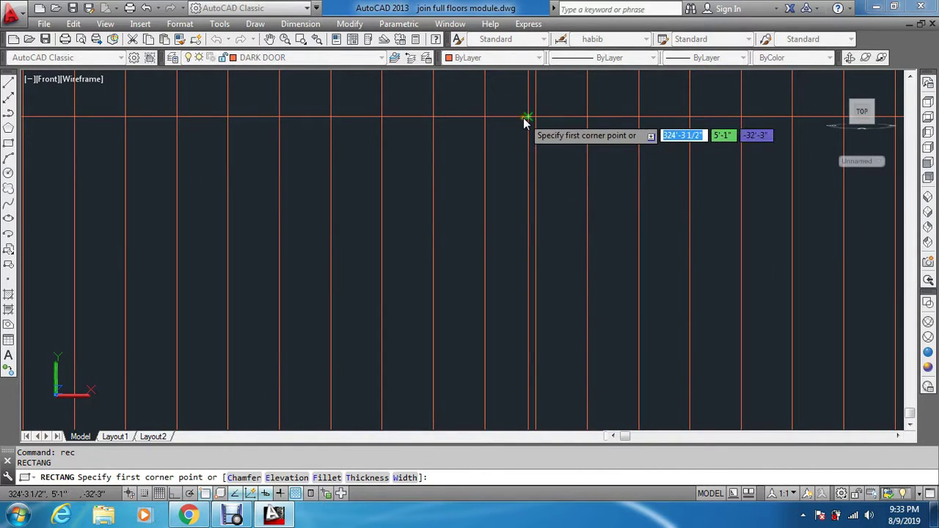
{"action": "left_click", "coordinate": [525, 117]}
{"action": "scroll", "coordinate": [568, 197], "scroll_direction": "down", "scroll_amount": 5}
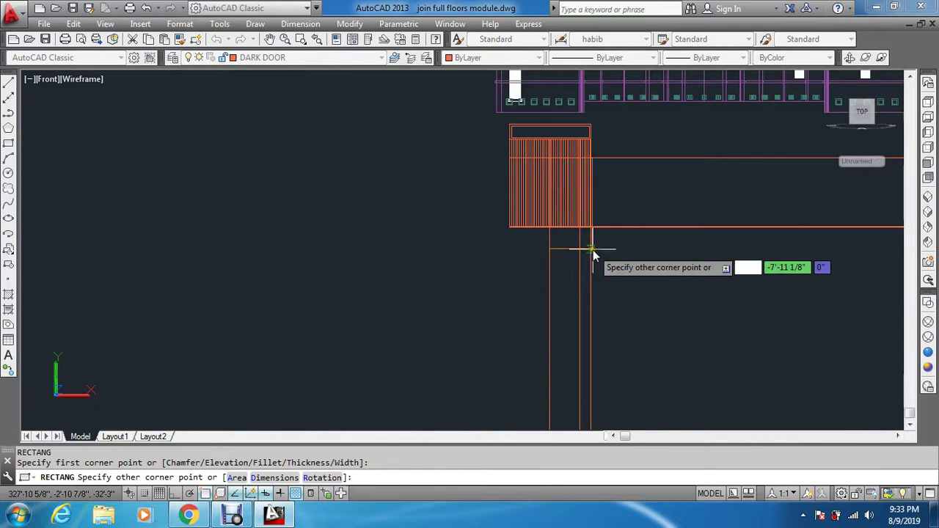
{"action": "scroll", "coordinate": [591, 248], "scroll_direction": "up", "scroll_amount": 3}
{"action": "scroll", "coordinate": [546, 165], "scroll_direction": "up", "scroll_amount": 4}
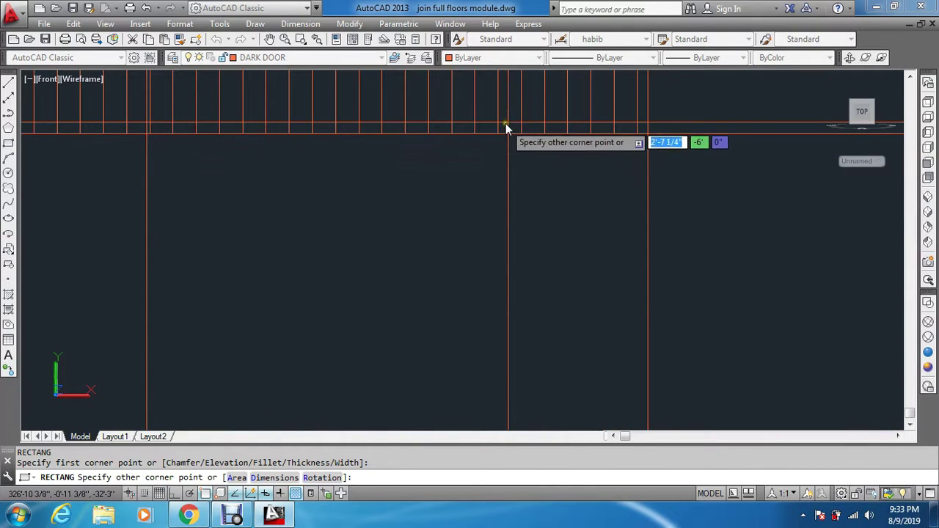
{"action": "key", "text": "Escape"}
- Erase the three horizontal rays extending to the right of the door
{"action": "scroll", "coordinate": [528, 221], "scroll_direction": "down", "scroll_amount": 2}
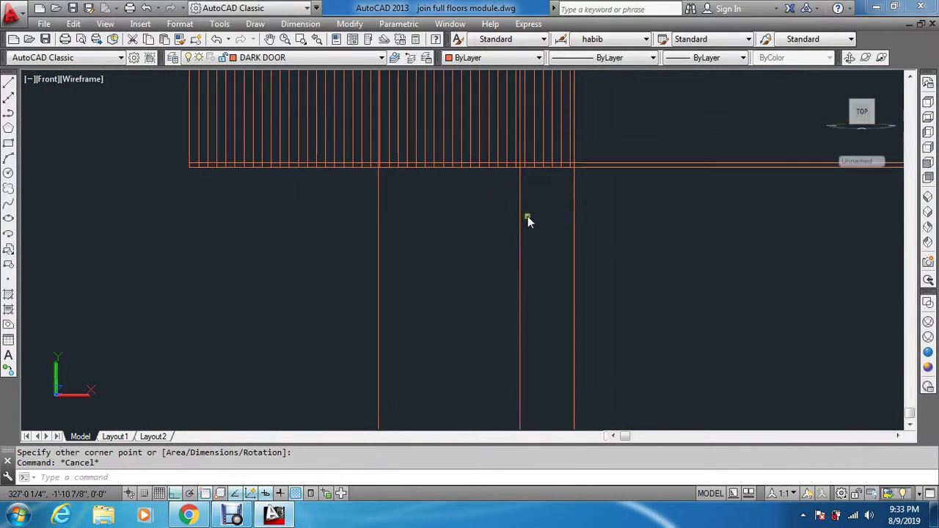
{"action": "scroll", "coordinate": [526, 213], "scroll_direction": "down", "scroll_amount": 5}
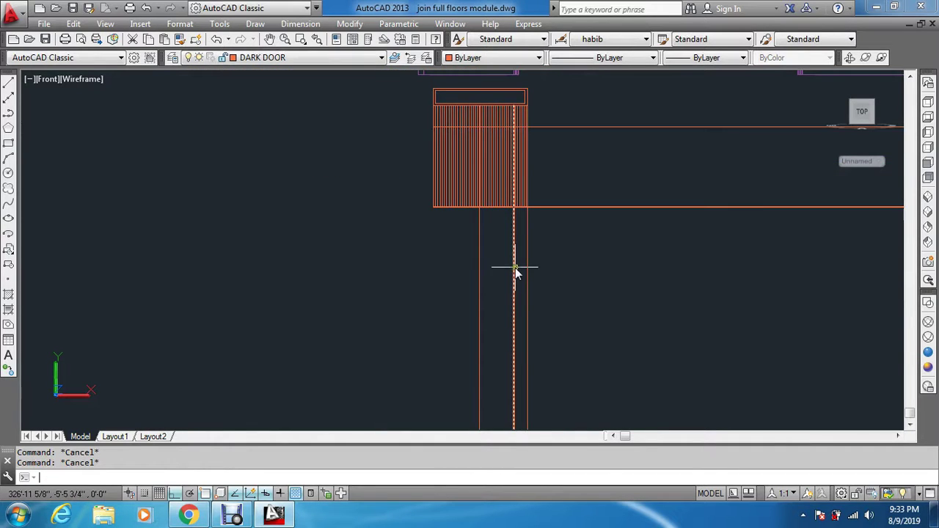
{"action": "key", "text": "Return"}
{"action": "left_click", "coordinate": [639, 89]}
{"action": "left_click", "coordinate": [606, 233]}
{"action": "key", "text": "Return"}
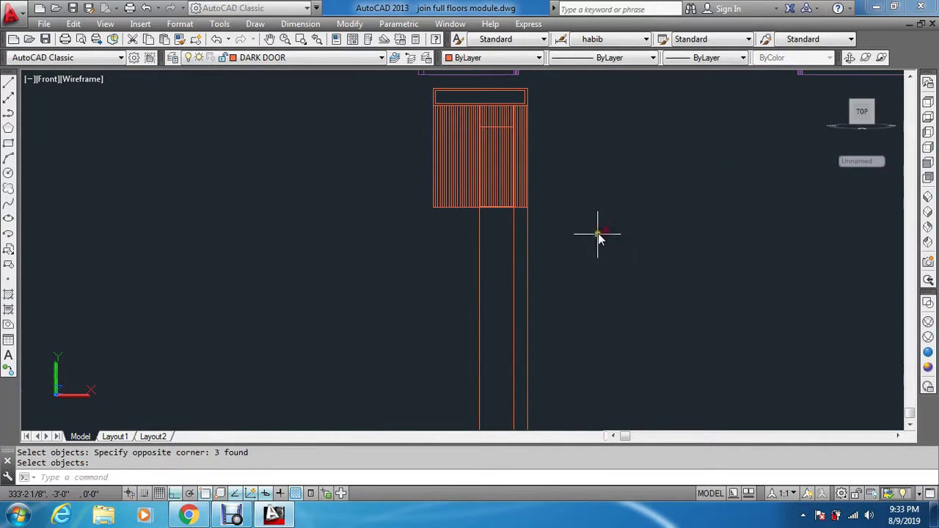
- Erase the three vertical rays extending below the door
{"action": "key", "text": "Return"}
{"action": "left_click", "coordinate": [597, 243]}
{"action": "left_click", "coordinate": [428, 277]}
{"action": "key", "text": "Return"}
{"action": "key", "text": "Escape"}
- Trim away the strip lines inside the new rectangle, using the rectangle as the cutting edge
{"action": "scroll", "coordinate": [493, 162], "scroll_direction": "up", "scroll_amount": 4}
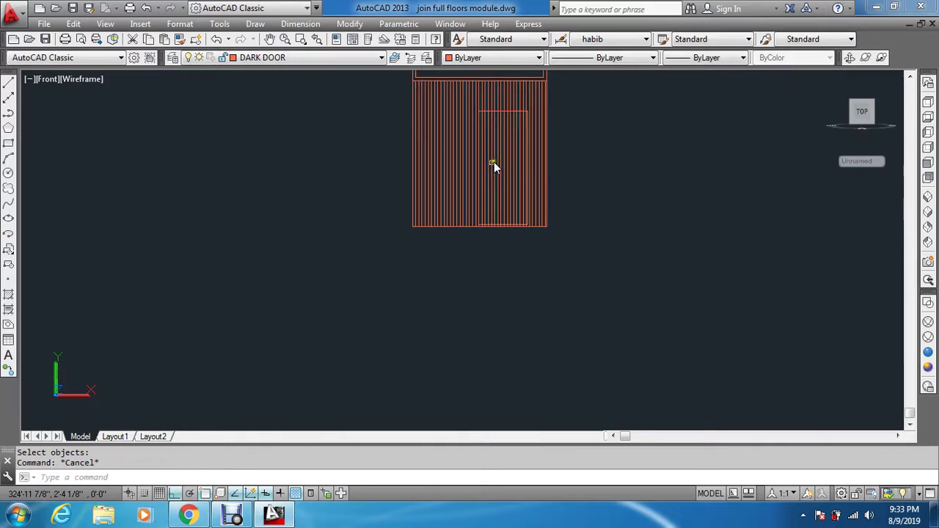
{"action": "key", "text": "Escape"}
{"action": "key", "text": "Return"}
{"action": "scroll", "coordinate": [494, 243], "scroll_direction": "down", "scroll_amount": 4}
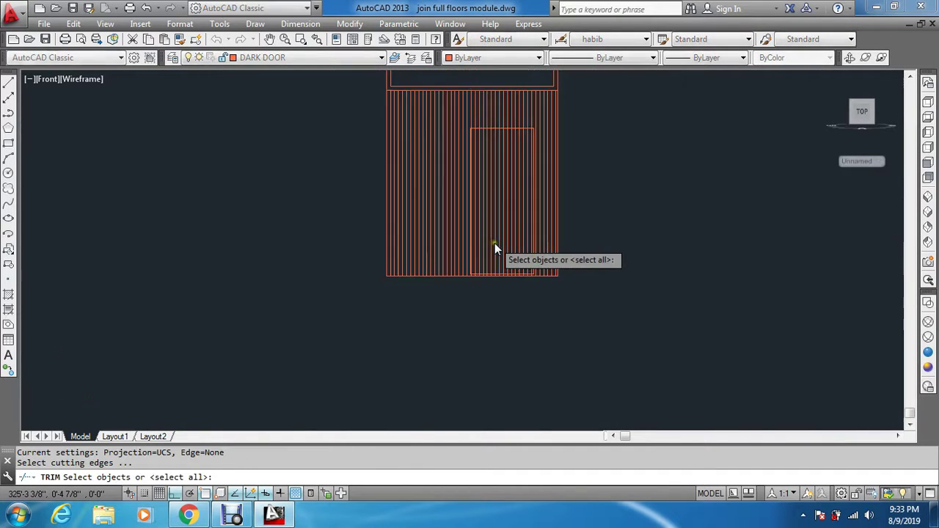
{"action": "scroll", "coordinate": [499, 171], "scroll_direction": "up", "scroll_amount": 8}
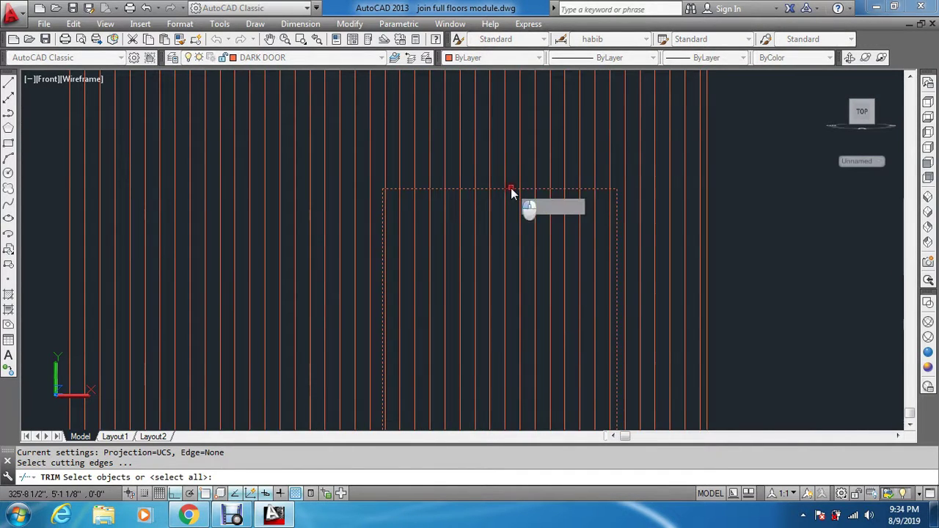
{"action": "left_click", "coordinate": [511, 189]}
{"action": "key", "text": "Return"}
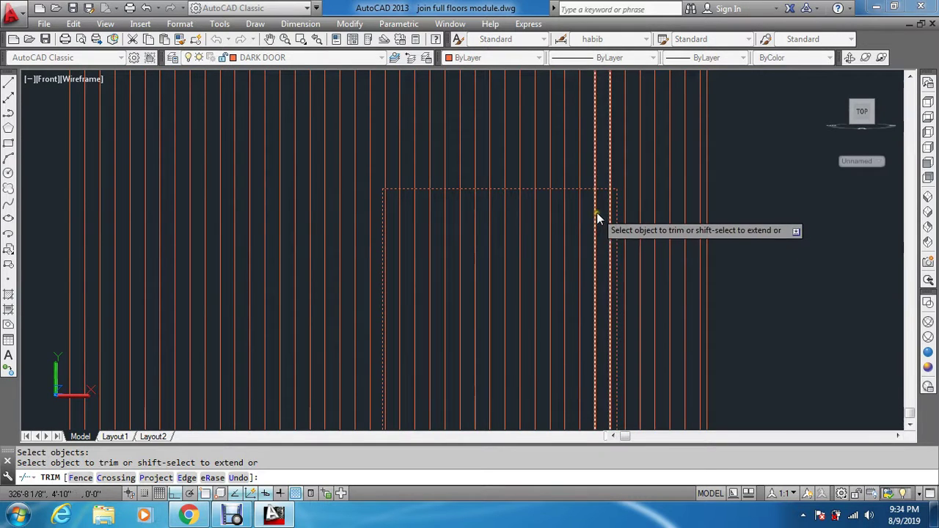
{"action": "left_click", "coordinate": [609, 207]}
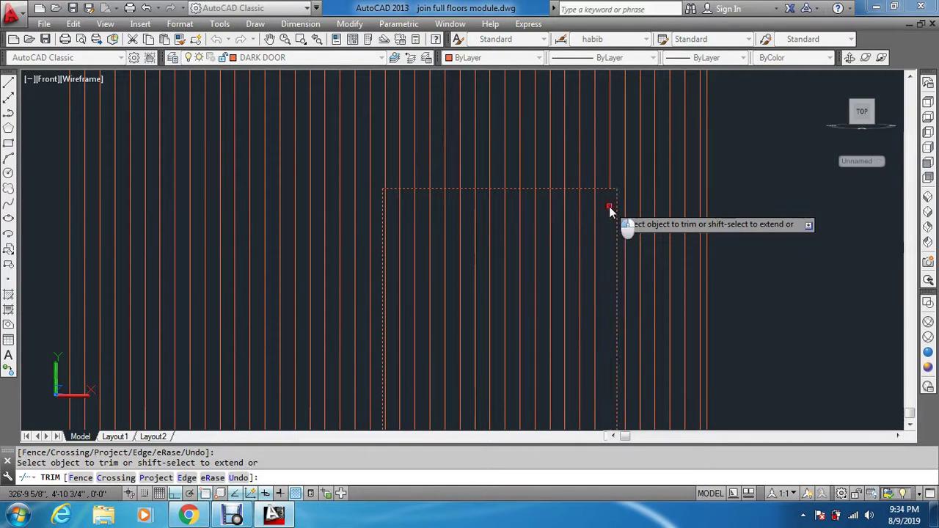
{"action": "left_click", "coordinate": [607, 206]}
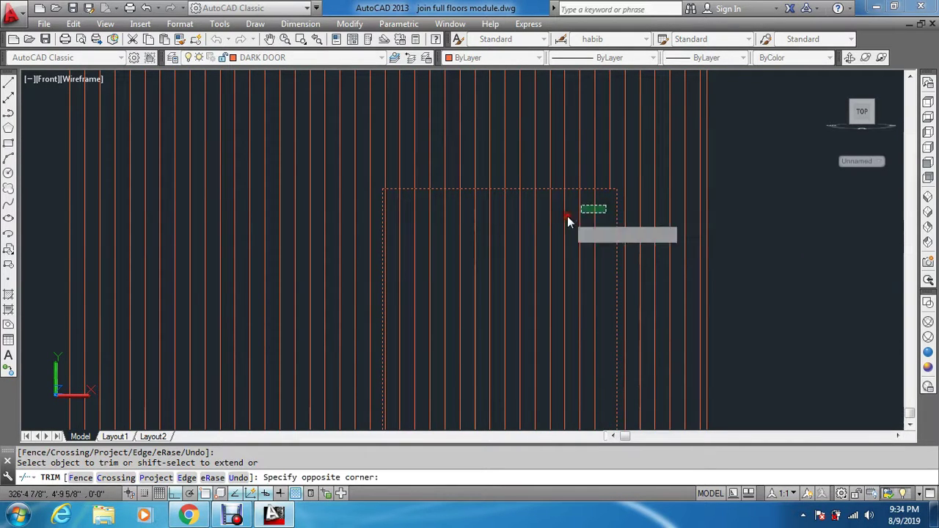
{"action": "left_click", "coordinate": [390, 230]}
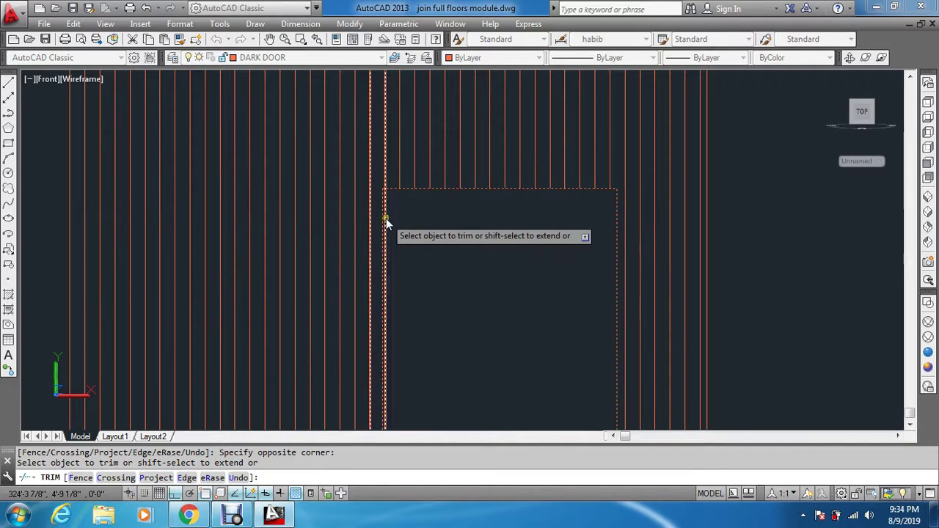
{"action": "left_click", "coordinate": [386, 218]}
{"action": "scroll", "coordinate": [389, 213], "scroll_direction": "down", "scroll_amount": 4}
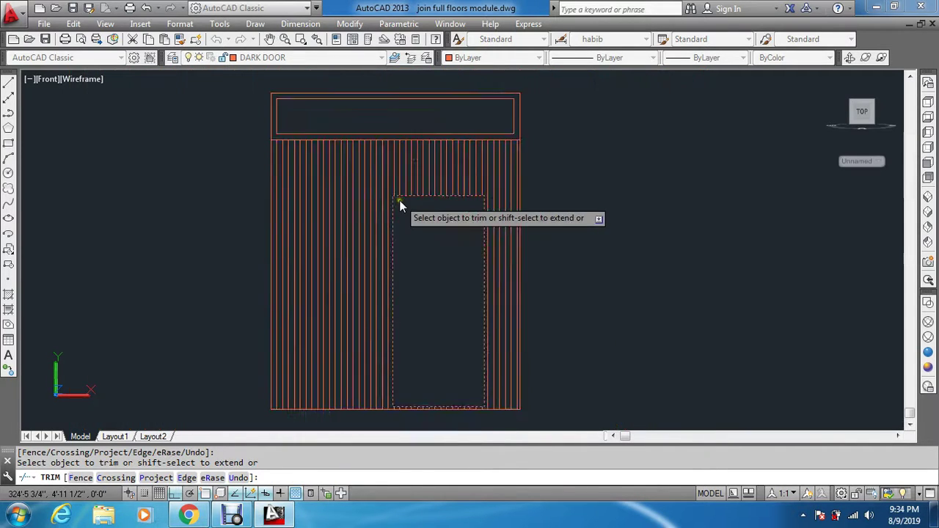
{"action": "key", "text": "Escape"}
- Create a boundary polyline around the partly cut strip at the opening's left edge
{"action": "scroll", "coordinate": [397, 202], "scroll_direction": "up", "scroll_amount": 4}
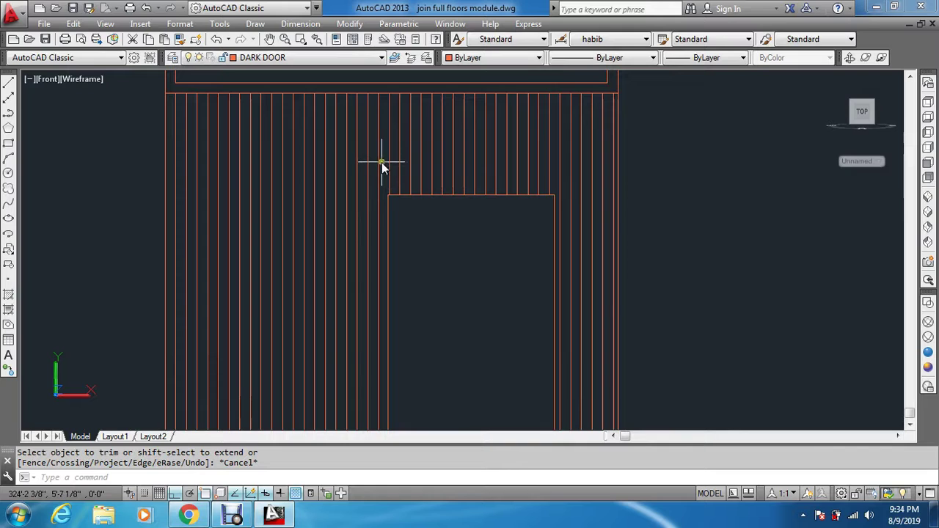
{"action": "scroll", "coordinate": [394, 163], "scroll_direction": "down", "scroll_amount": 2}
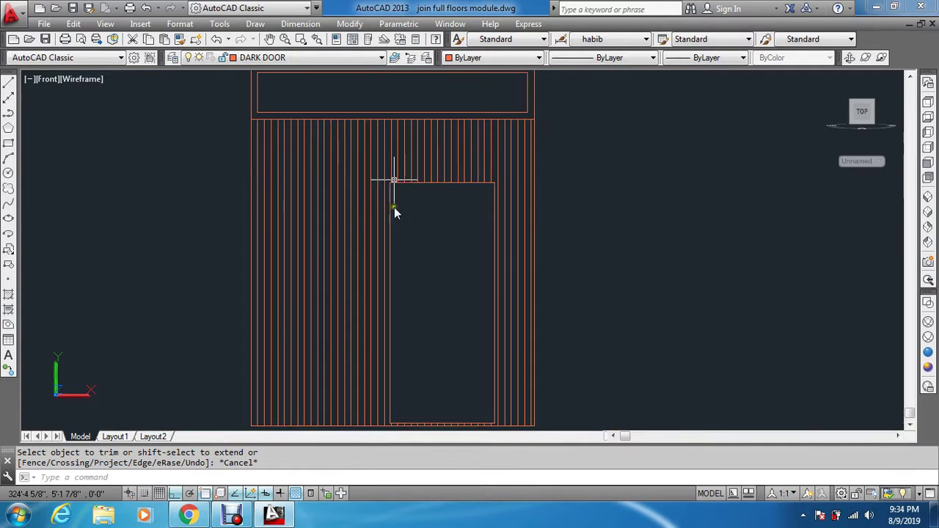
{"action": "key", "text": "Escape"}
{"action": "key", "text": "Escape"}
{"action": "left_click", "coordinate": [390, 347]}
{"action": "type", "text": "b"}
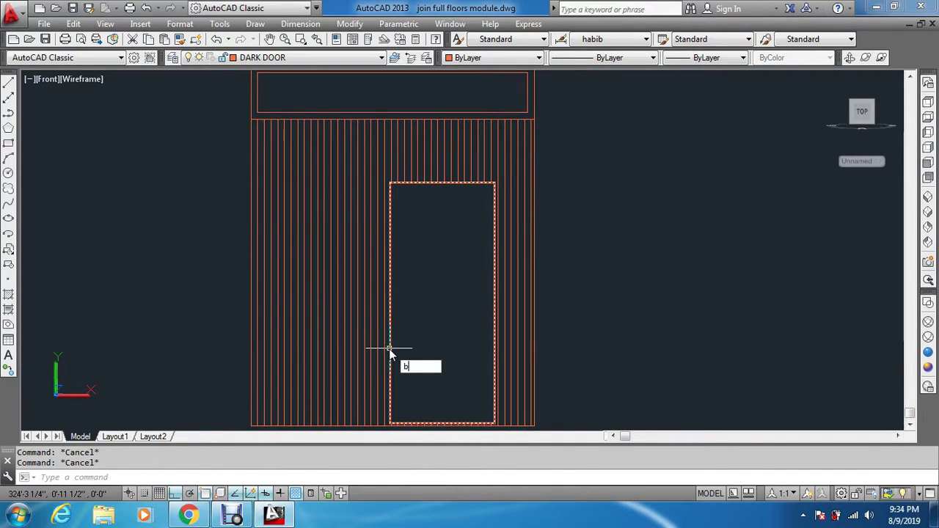
{"action": "type", "text": "o"}
{"action": "key", "text": "Return"}
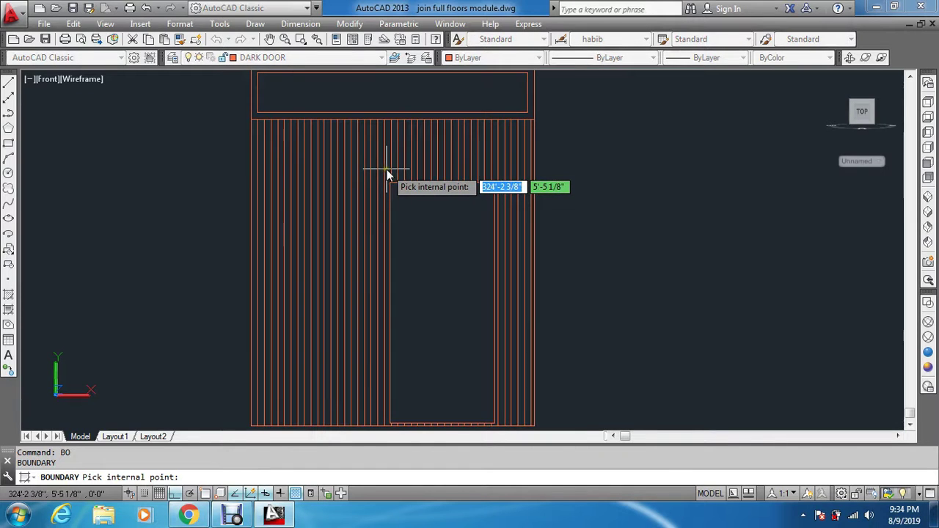
{"action": "left_click", "coordinate": [387, 169]}
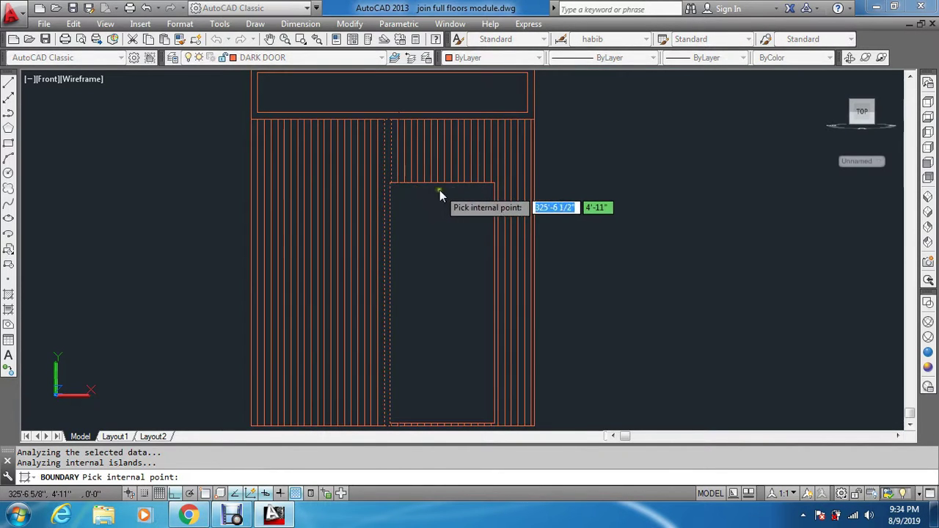
{"action": "key", "text": "Return"}
- Create a boundary polyline around the partly cut strip at the opening's right edge
{"action": "key", "text": "Return"}
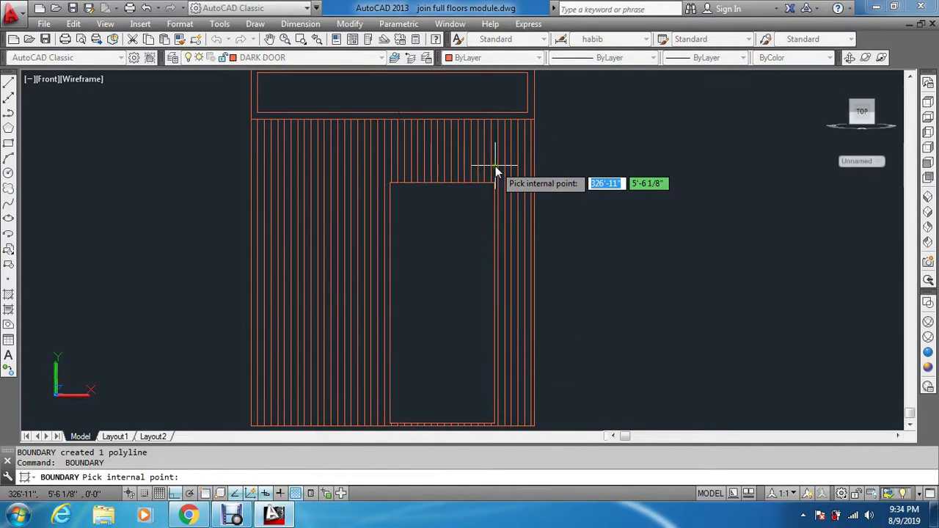
{"action": "left_click", "coordinate": [496, 166]}
{"action": "key", "text": "Return"}
- Create boundary polylines for the row of short strip pieces left below the door opening
{"action": "scroll", "coordinate": [490, 248], "scroll_direction": "down", "scroll_amount": 3}
{"action": "scroll", "coordinate": [483, 293], "scroll_direction": "up", "scroll_amount": 3}
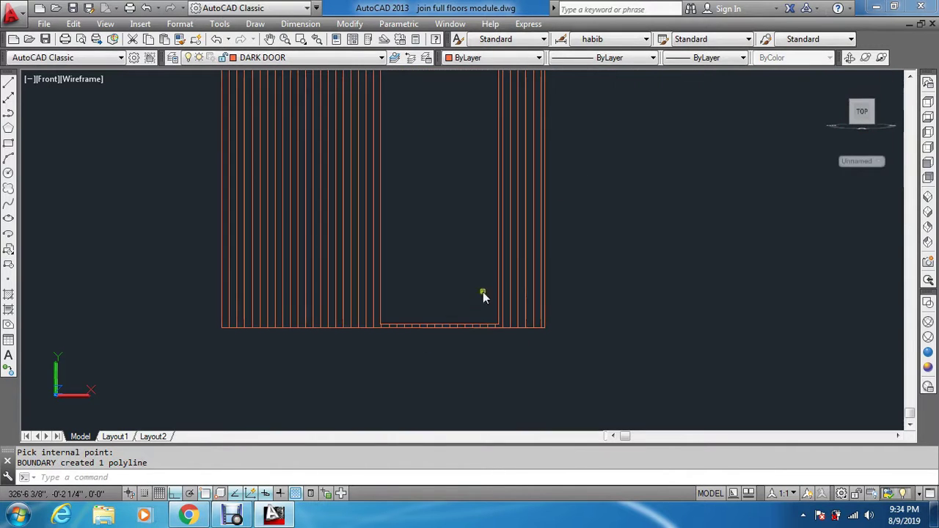
{"action": "scroll", "coordinate": [405, 342], "scroll_direction": "up", "scroll_amount": 4}
{"action": "key", "text": "Return"}
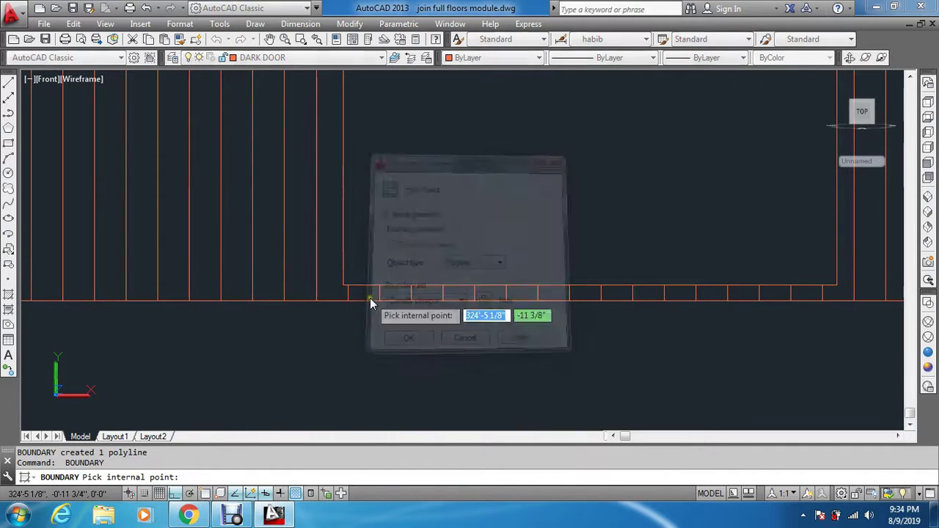
{"action": "left_click", "coordinate": [400, 297]}
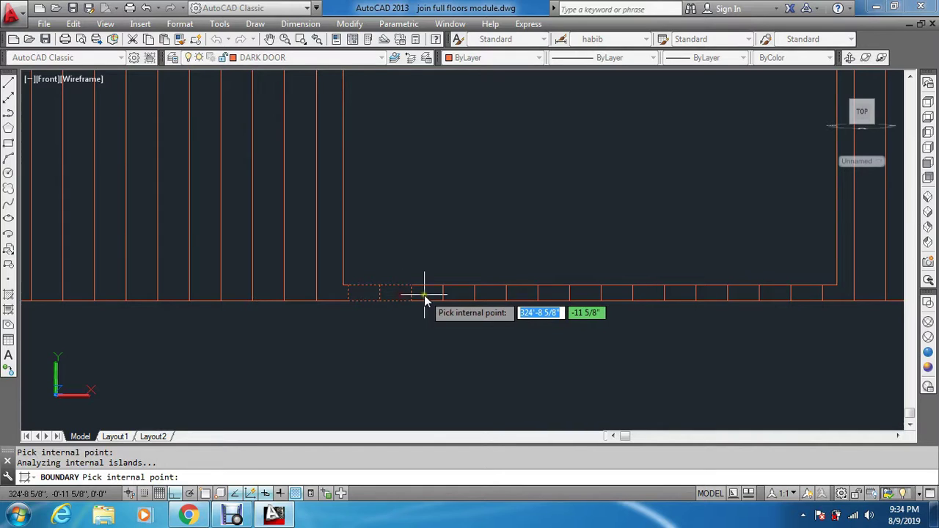
{"action": "left_click", "coordinate": [424, 295]}
{"action": "left_click", "coordinate": [495, 296]}
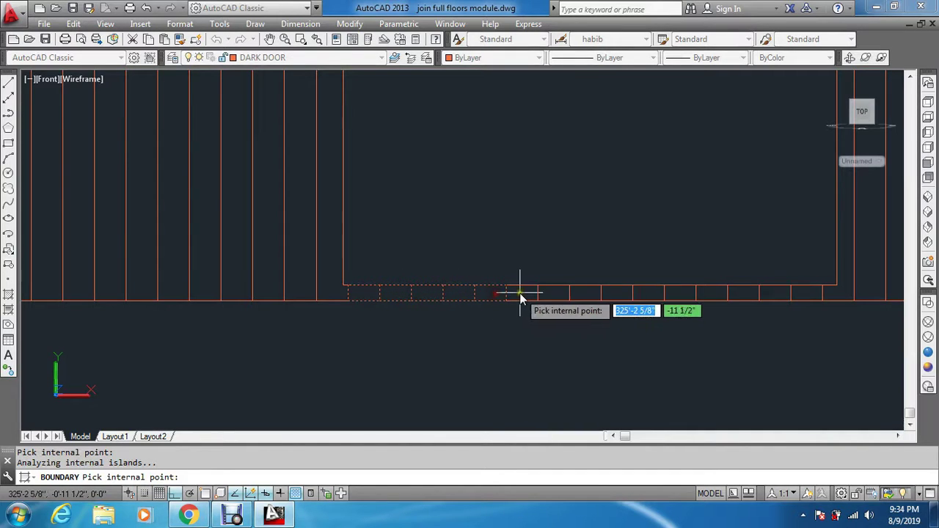
{"action": "left_click", "coordinate": [594, 296]}
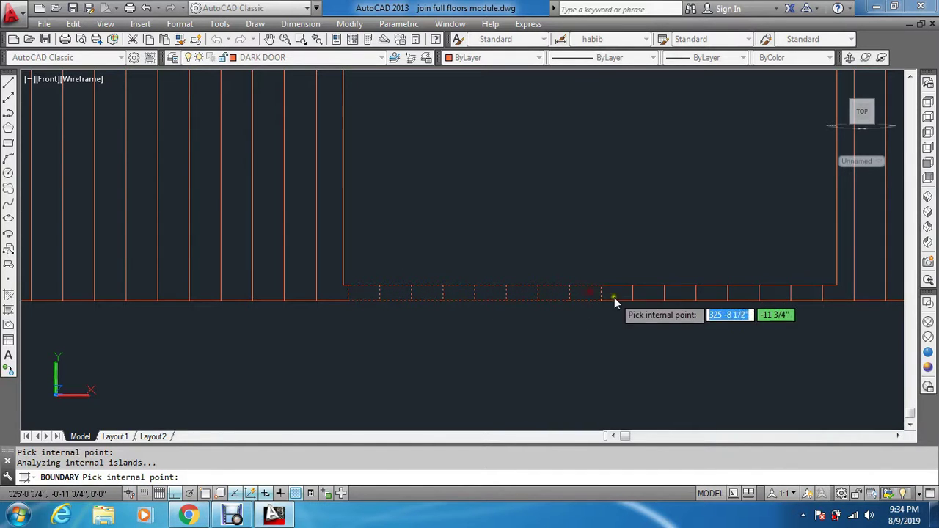
{"action": "left_click", "coordinate": [619, 298]}
{"action": "left_click", "coordinate": [651, 298]}
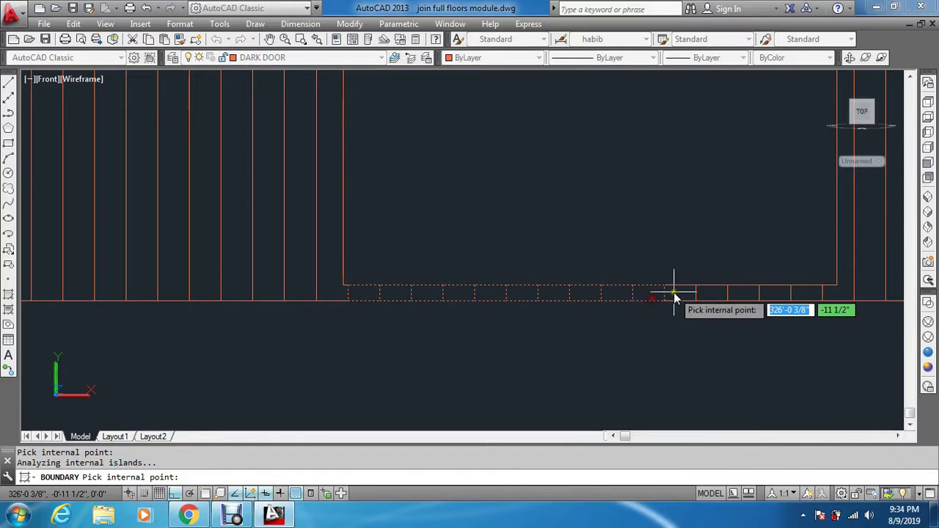
{"action": "left_click", "coordinate": [680, 298]}
{"action": "left_click", "coordinate": [706, 295]}
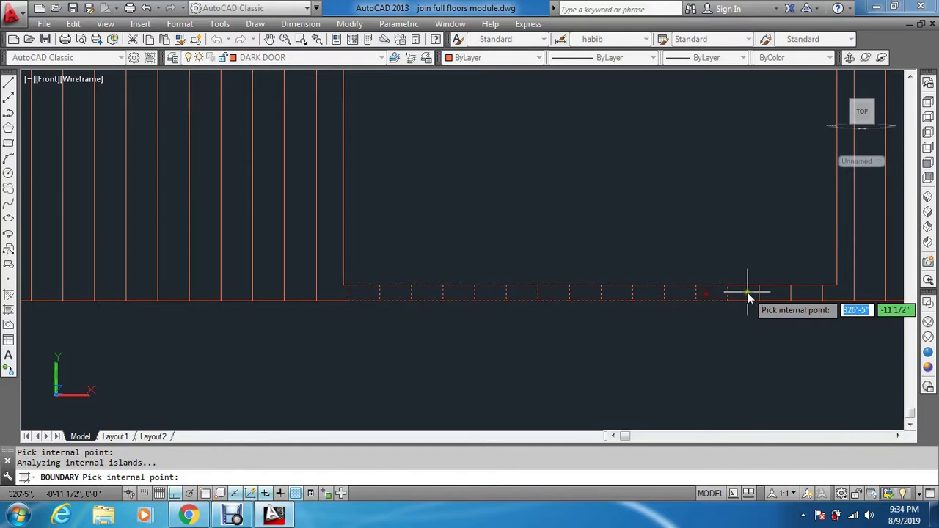
{"action": "key", "text": "Return"}
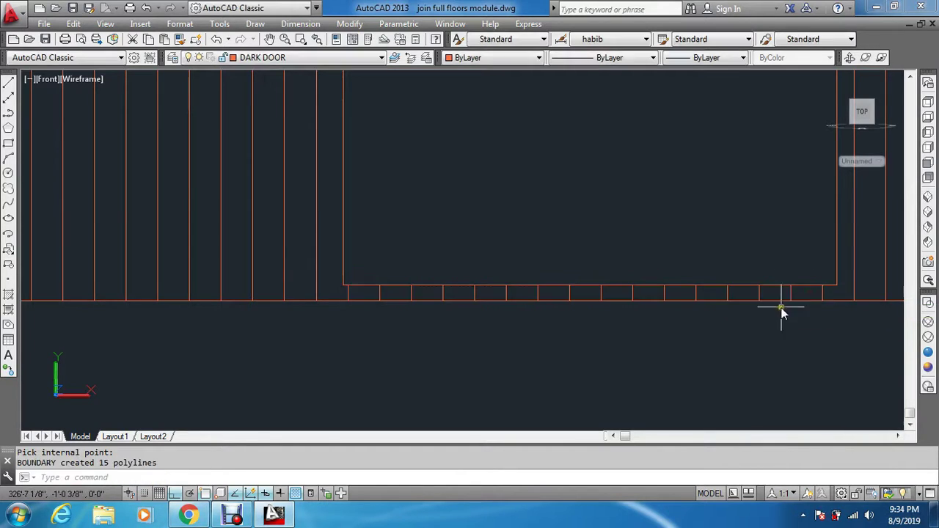
- Offset the door opening rectangle 1 inch inwards to form its frame
{"action": "scroll", "coordinate": [794, 288], "scroll_direction": "down", "scroll_amount": 5}
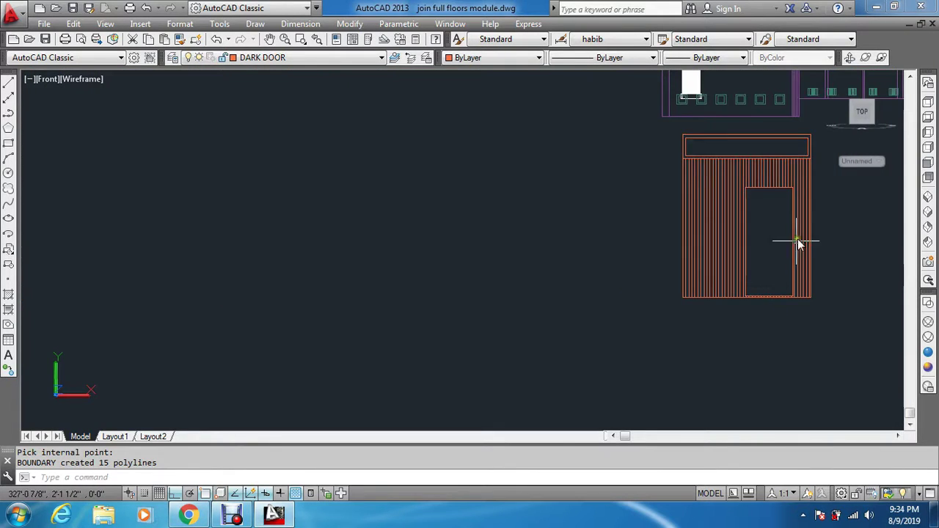
{"action": "scroll", "coordinate": [796, 241], "scroll_direction": "up", "scroll_amount": 2}
{"action": "middle_click_drag", "start_coordinate": [744, 228], "coordinate": [605, 234]}
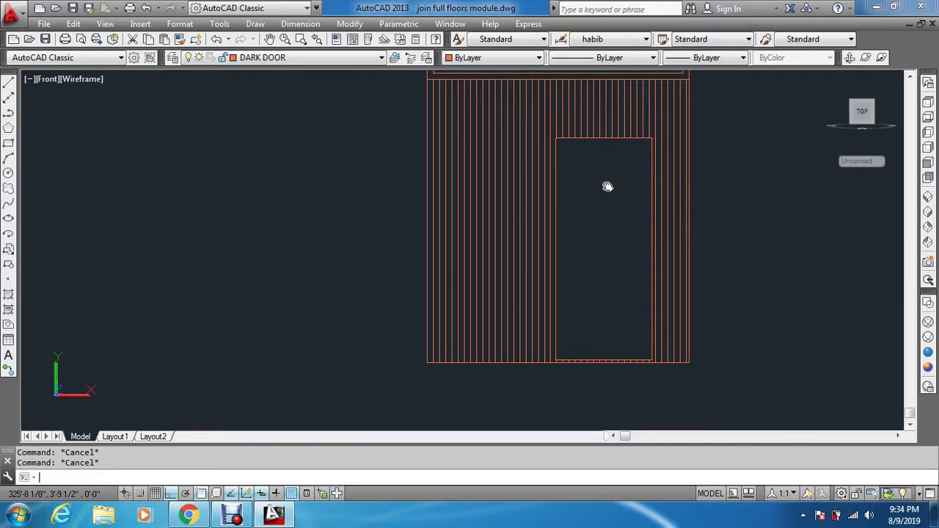
{"action": "type", "text": "o"}
{"action": "key", "text": "Return"}
{"action": "type", "text": "1"}
{"action": "key", "text": "Return"}
{"action": "scroll", "coordinate": [562, 147], "scroll_direction": "up", "scroll_amount": 8}
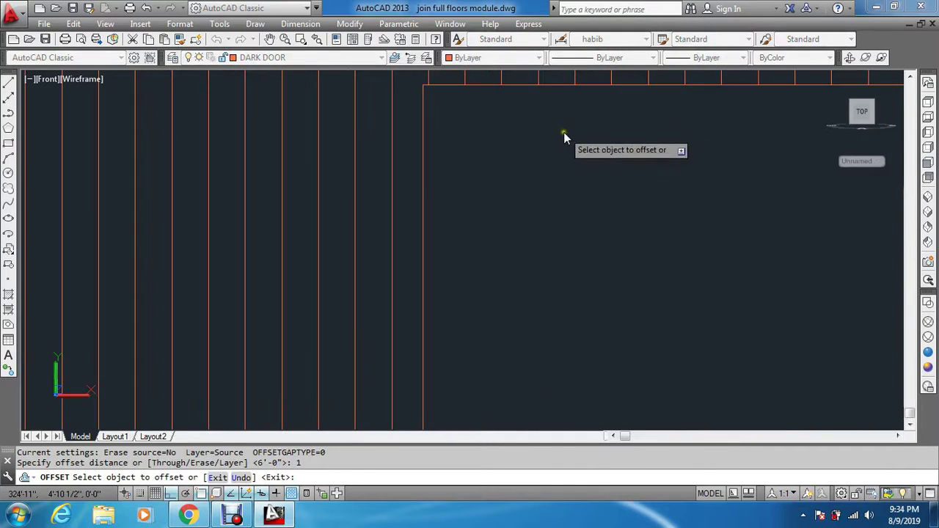
{"action": "left_click", "coordinate": [556, 86]}
{"action": "left_click", "coordinate": [574, 130]}
{"action": "key", "text": "Escape"}
{"action": "key", "text": "Escape"}
{"action": "key", "text": "Escape"}
{"action": "scroll", "coordinate": [555, 163], "scroll_direction": "down", "scroll_amount": 4}
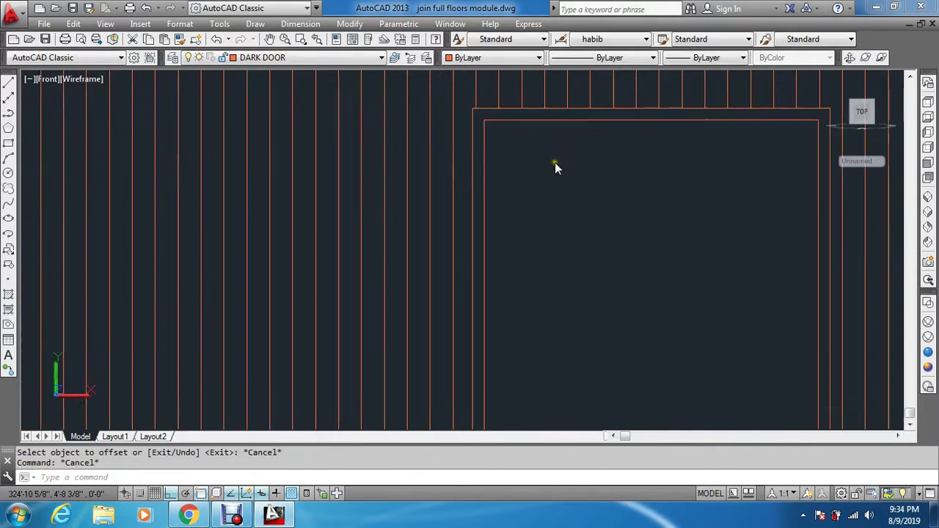
{"action": "scroll", "coordinate": [561, 223], "scroll_direction": "down", "scroll_amount": 2}
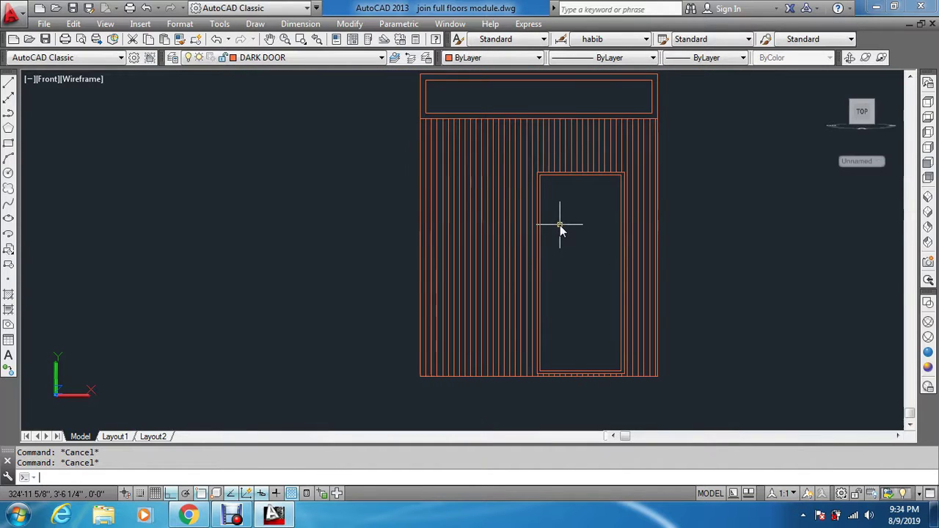
- Draw a ray straight down from the upper-left corner of the inner door rectangle
{"action": "type", "text": "pl"}
{"action": "key", "text": "Return"}
{"action": "scroll", "coordinate": [551, 184], "scroll_direction": "up", "scroll_amount": 5}
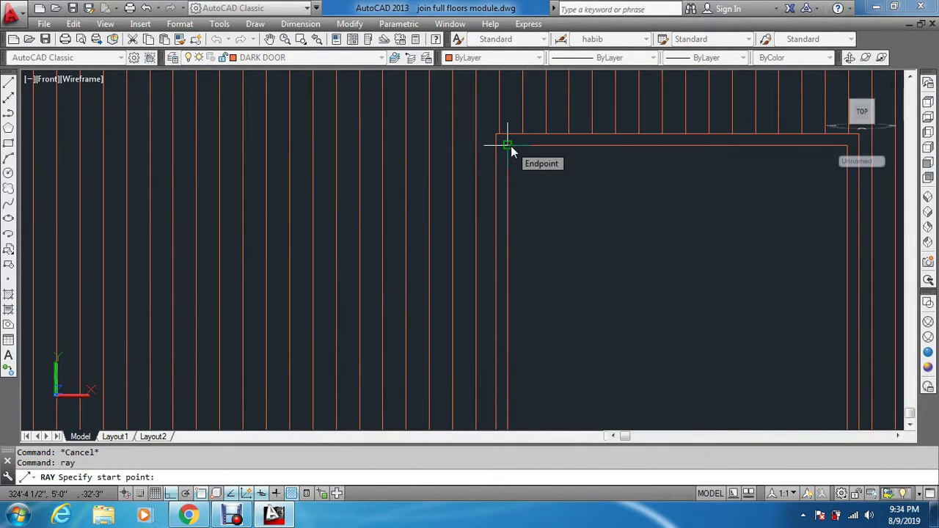
{"action": "left_click", "coordinate": [510, 146]}
{"action": "scroll", "coordinate": [531, 164], "scroll_direction": "down", "scroll_amount": 5}
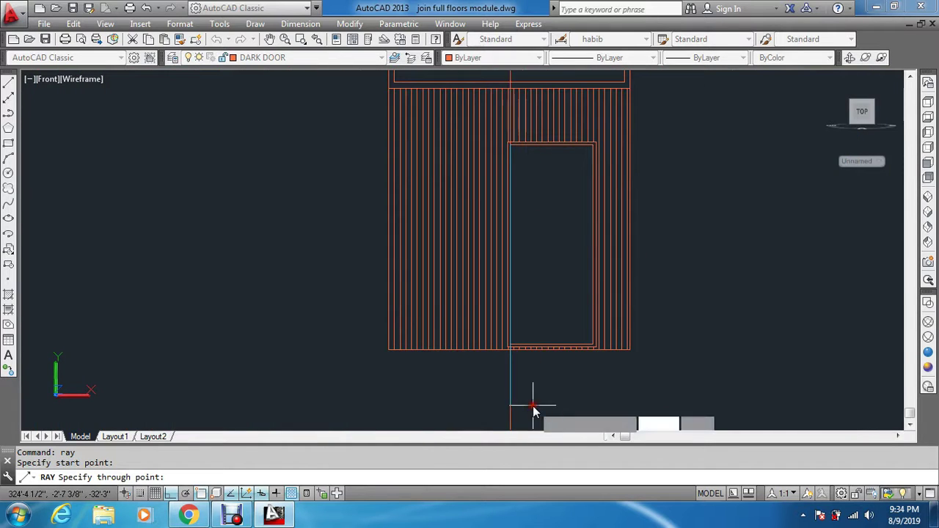
{"action": "key", "text": "Escape"}
{"action": "key", "text": "Escape"}
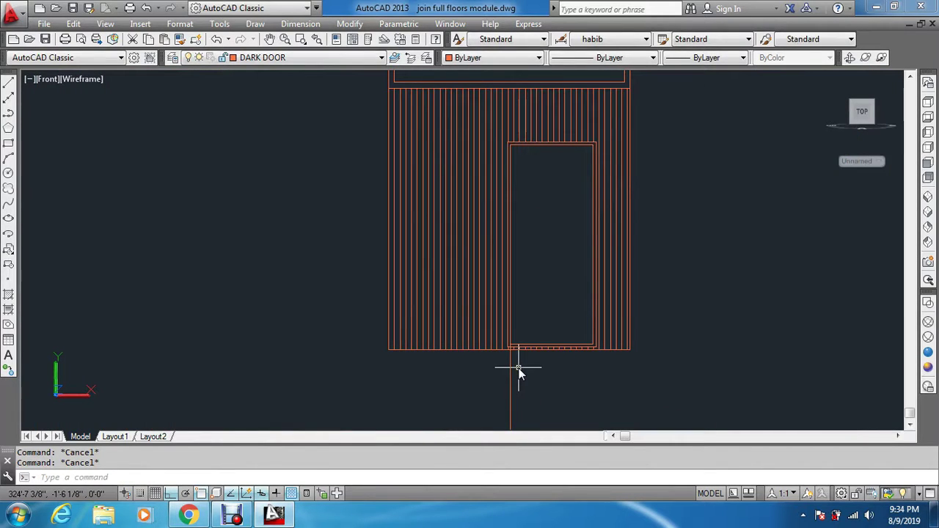
- Offset the vertical ray 2 inches to the right, into the door opening
{"action": "type", "text": "o"}
{"action": "key", "text": "Return"}
{"action": "type", "text": "2"}
{"action": "key", "text": "Return"}
{"action": "left_click", "coordinate": [511, 381]}
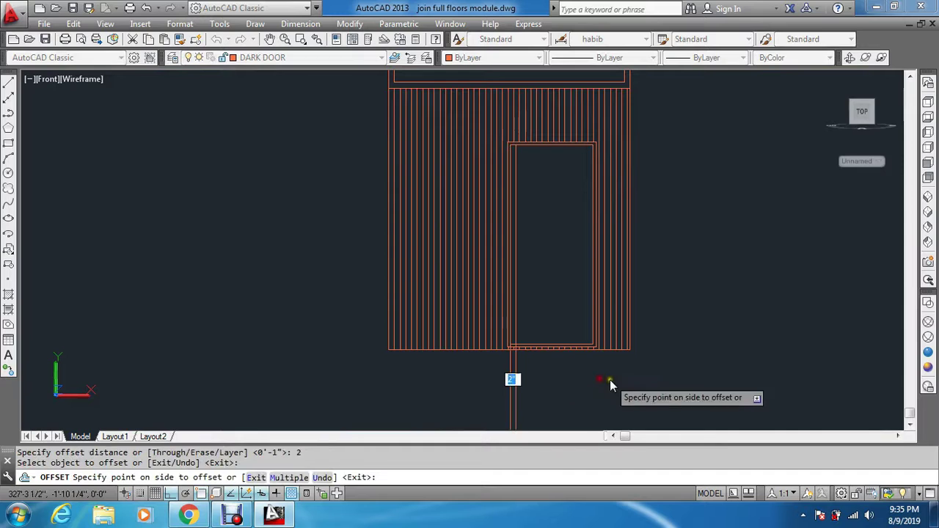
{"action": "left_click", "coordinate": [606, 382]}
{"action": "key", "text": "Escape"}
{"action": "key", "text": "Escape"}
{"action": "key", "text": "Escape"}
- Draw a 2" by 5'-10" rectangle between the two rays, from the inner frame's upper-left corner down to its bottom edge
{"action": "type", "text": "rec"}
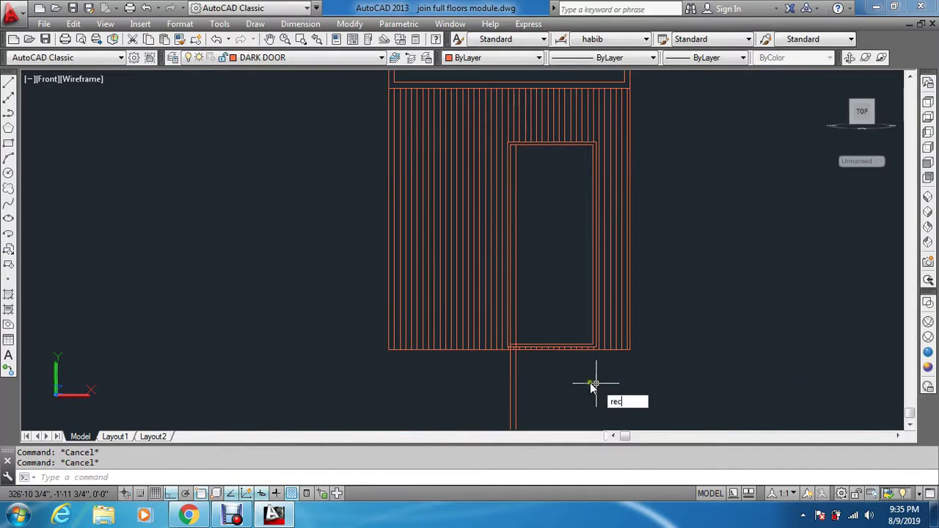
{"action": "key", "text": "Return"}
{"action": "scroll", "coordinate": [541, 168], "scroll_direction": "up", "scroll_amount": 4}
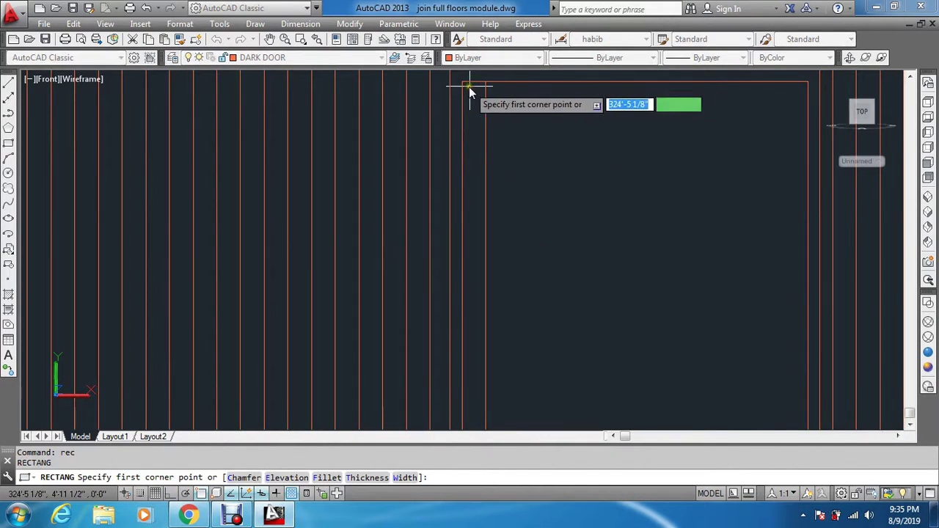
{"action": "left_click", "coordinate": [465, 82]}
{"action": "scroll", "coordinate": [484, 257], "scroll_direction": "down", "scroll_amount": 3}
{"action": "scroll", "coordinate": [488, 264], "scroll_direction": "up", "scroll_amount": 5}
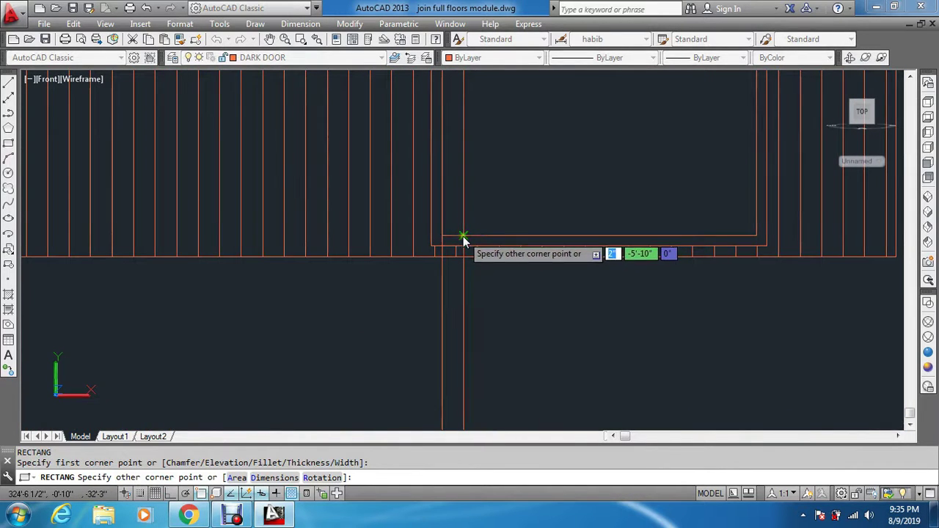
{"action": "key", "text": "Escape"}
{"action": "key", "text": "Escape"}
- Erase the two vertical rays extending below the door
{"action": "type", "text": "e"}
{"action": "key", "text": "Return"}
{"action": "left_click", "coordinate": [512, 305]}
{"action": "left_click", "coordinate": [392, 335]}
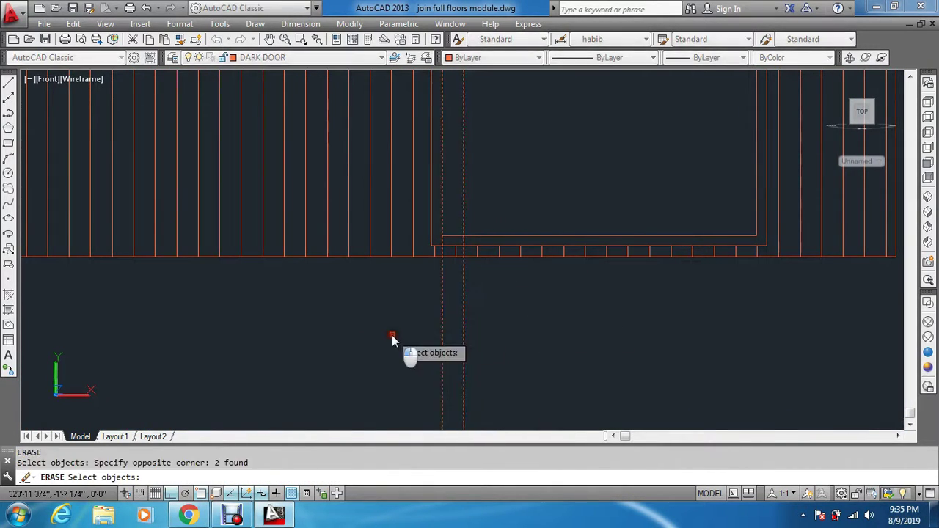
{"action": "key", "text": "Return"}
{"action": "key", "text": "Escape"}
{"action": "scroll", "coordinate": [448, 325], "scroll_direction": "down", "scroll_amount": 6}
{"action": "key", "text": "Escape"}
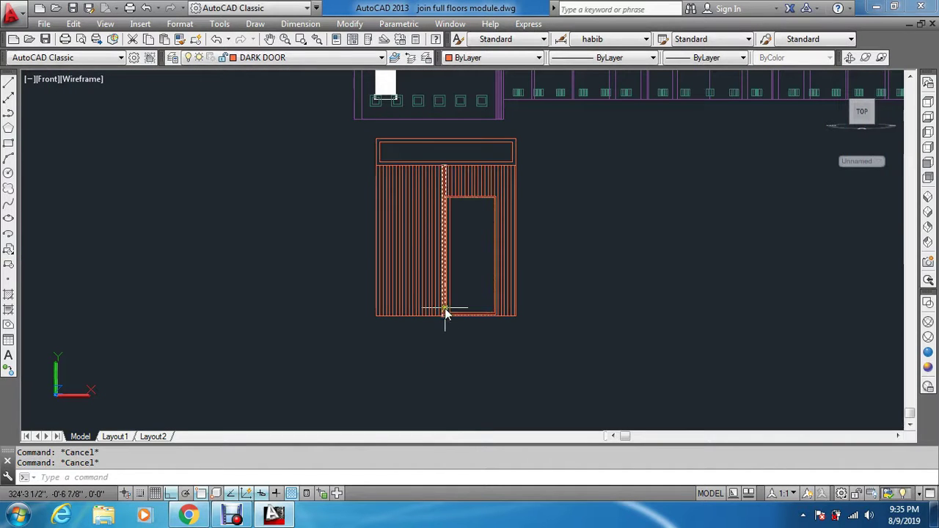
- Copy the 2" strip repeatedly side by side from its lower-left corner, along the inner frame's bottom edge, to fill the smaller door
{"action": "type", "text": "2"}
{"action": "key", "text": "Return"}
{"action": "scroll", "coordinate": [451, 305], "scroll_direction": "up", "scroll_amount": 5}
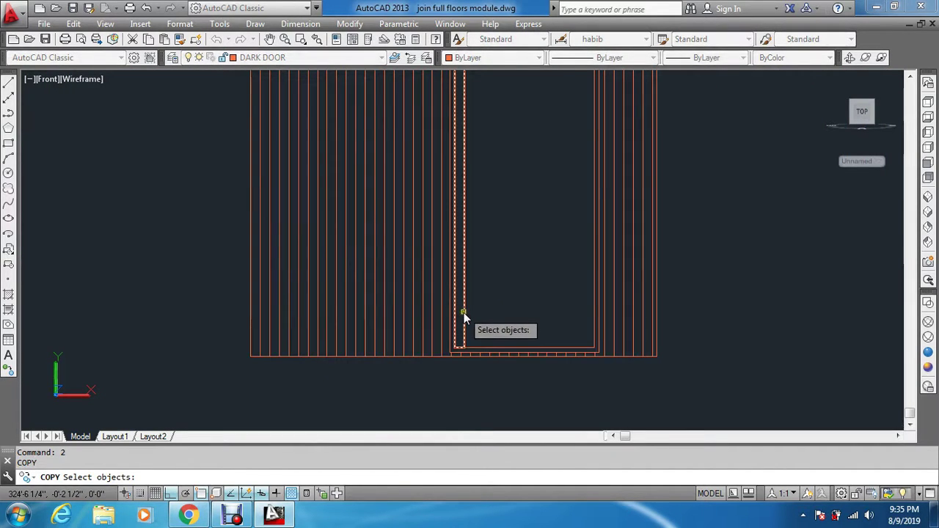
{"action": "left_click", "coordinate": [464, 312]}
{"action": "key", "text": "Return"}
{"action": "scroll", "coordinate": [461, 342], "scroll_direction": "up", "scroll_amount": 3}
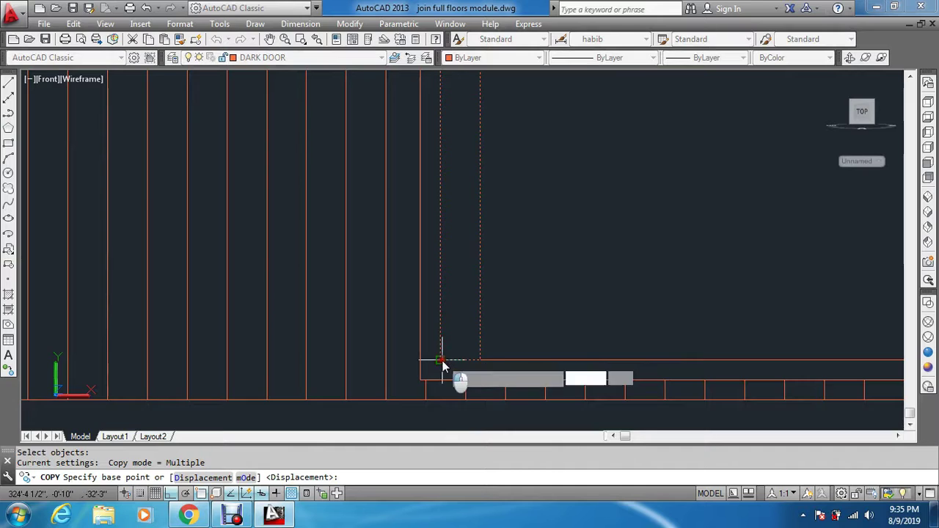
{"action": "left_click", "coordinate": [441, 359]}
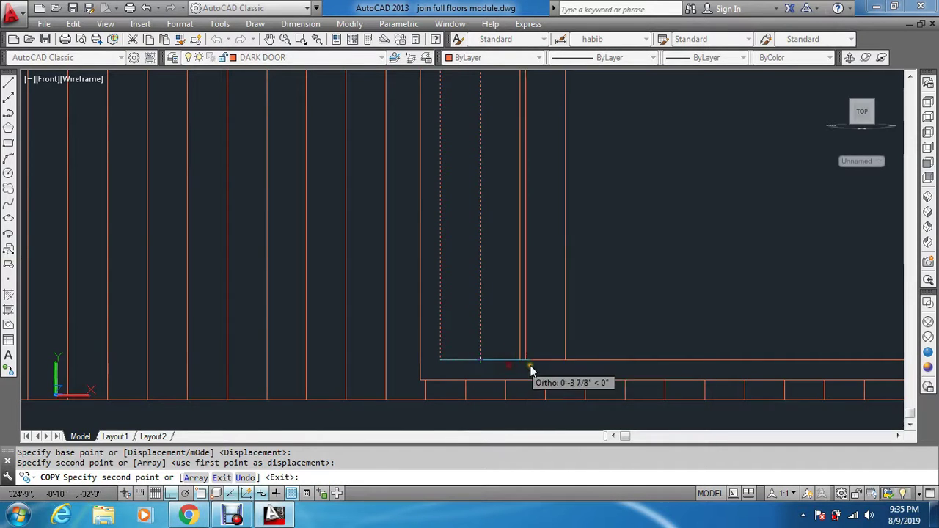
{"action": "left_click", "coordinate": [520, 360]}
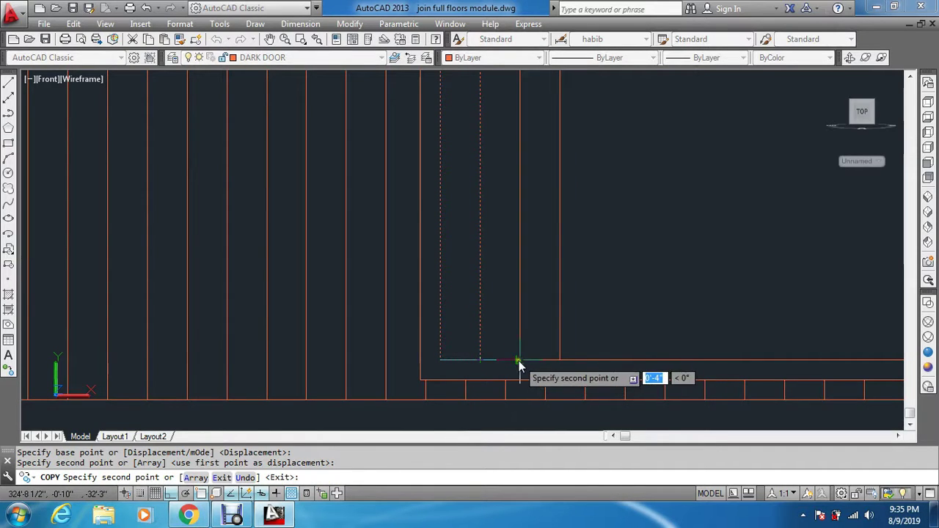
{"action": "left_click", "coordinate": [563, 361]}
{"action": "left_click", "coordinate": [600, 363]}
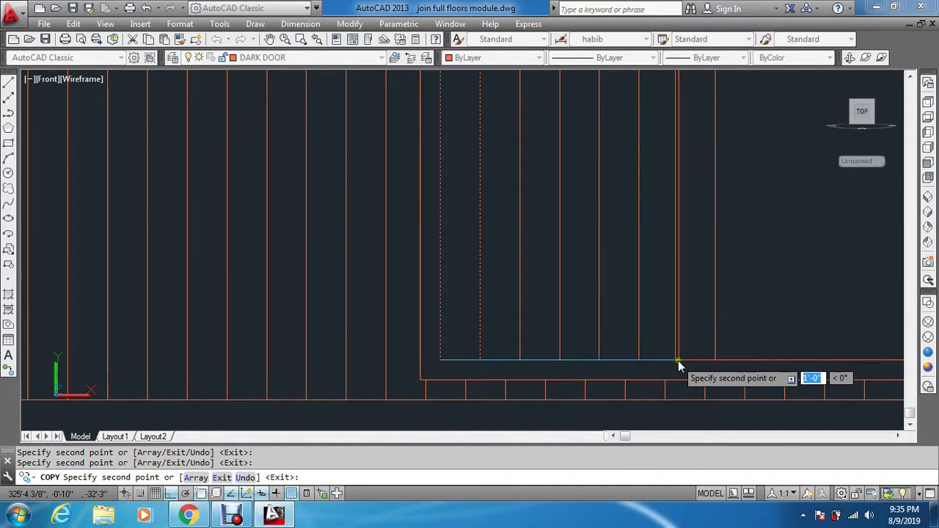
{"action": "left_click", "coordinate": [680, 361]}
{"action": "left_click", "coordinate": [722, 363]}
{"action": "scroll", "coordinate": [723, 370], "scroll_direction": "down", "scroll_amount": 7}
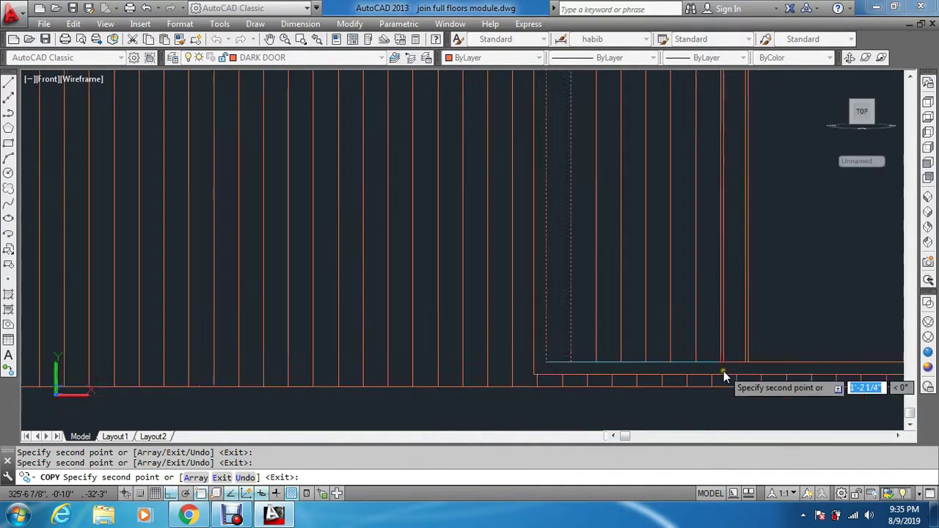
{"action": "scroll", "coordinate": [780, 353], "scroll_direction": "up", "scroll_amount": 8}
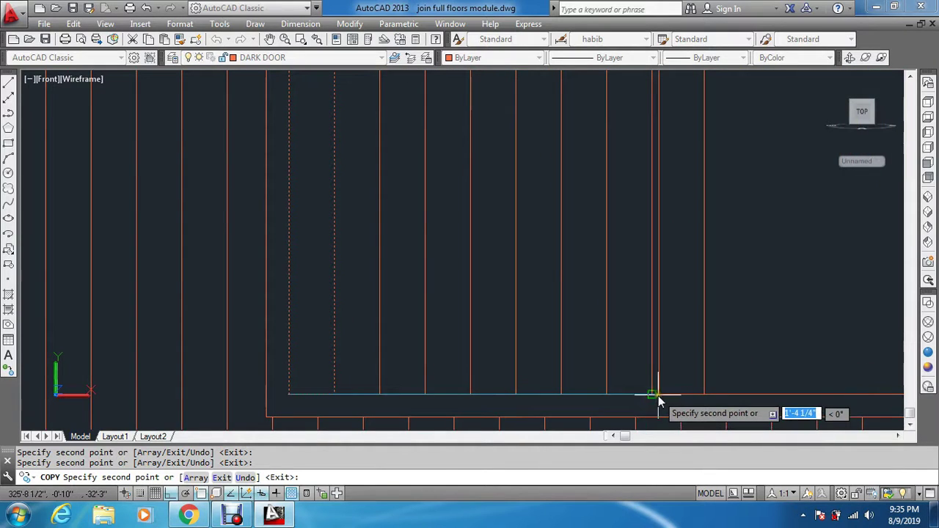
{"action": "left_click", "coordinate": [653, 396]}
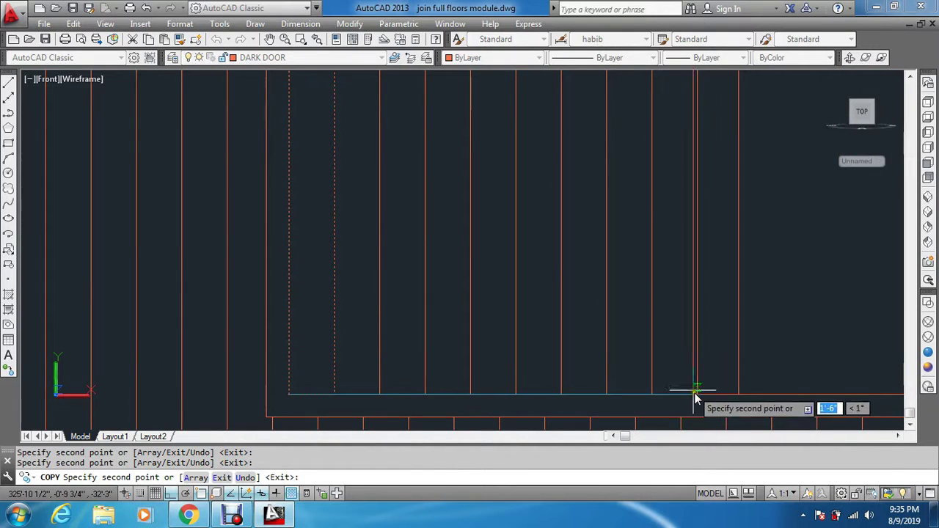
{"action": "left_click", "coordinate": [737, 395]}
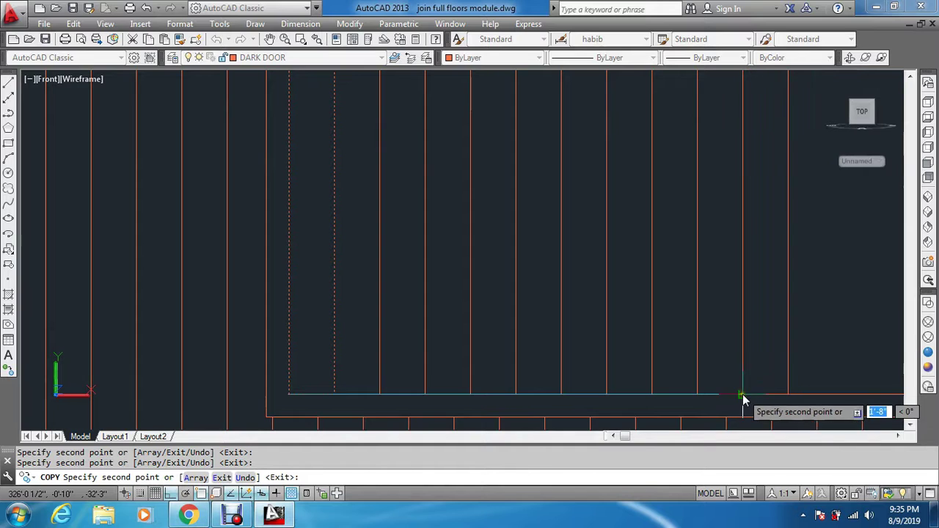
{"action": "left_click", "coordinate": [790, 398]}
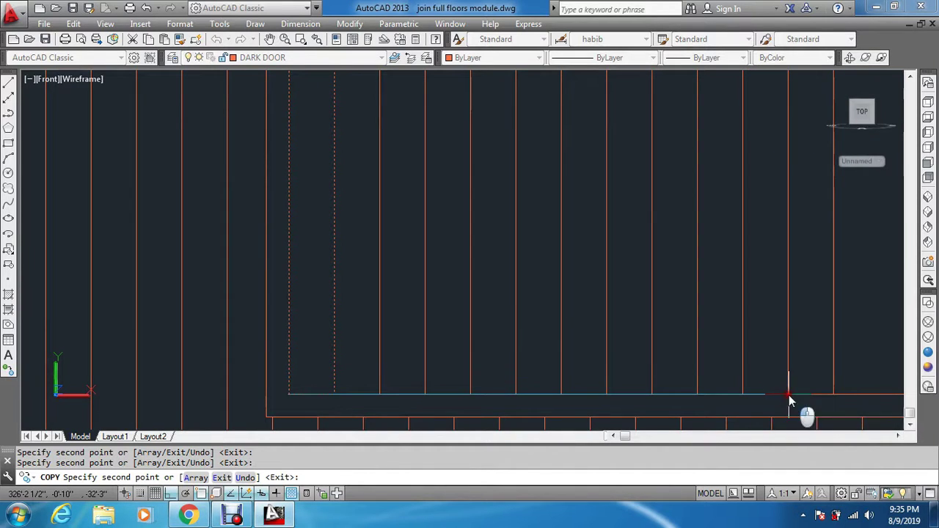
{"action": "scroll", "coordinate": [770, 337], "scroll_direction": "down", "scroll_amount": 4}
{"action": "scroll", "coordinate": [806, 356], "scroll_direction": "up", "scroll_amount": 4}
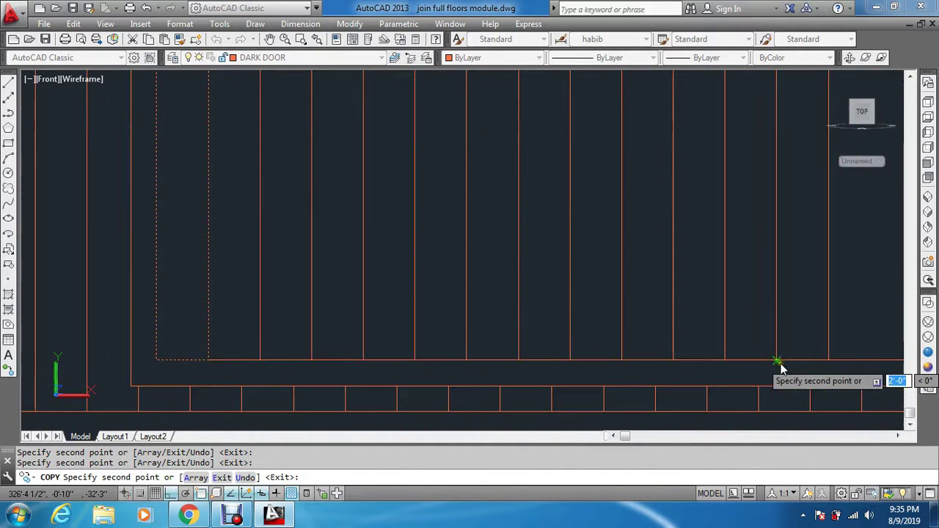
{"action": "scroll", "coordinate": [811, 360], "scroll_direction": "down", "scroll_amount": 4}
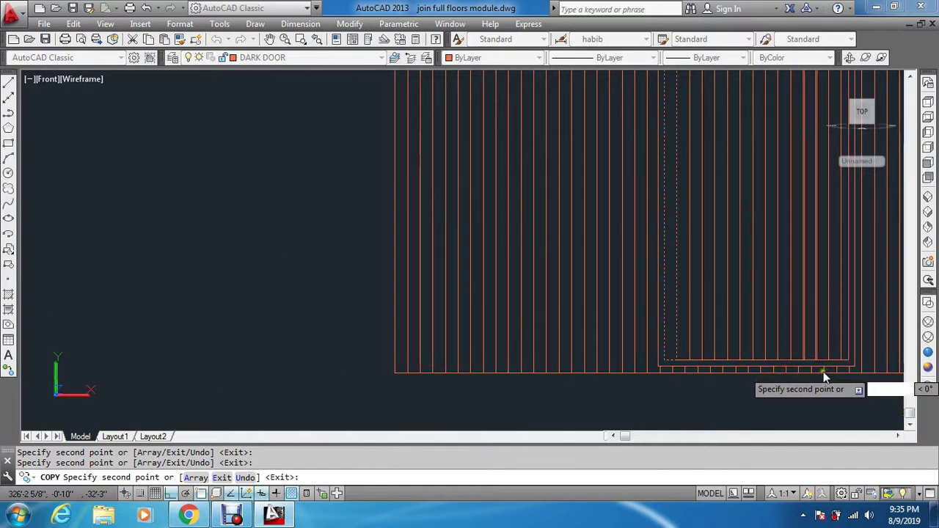
{"action": "key", "text": "Return"}
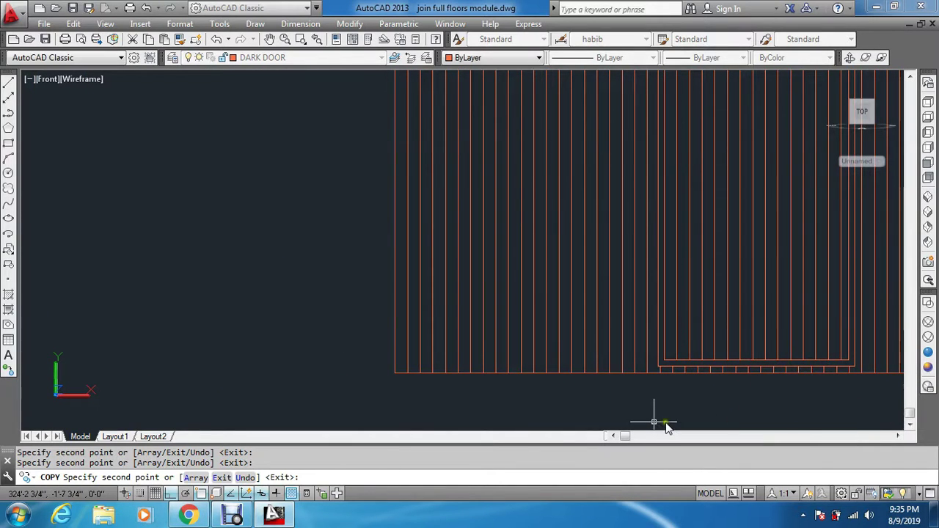
- Draw a rectangle filling the narrow remaining gap between the last copied strip's top corner and the inner frame's lower-right corner
{"action": "scroll", "coordinate": [858, 348], "scroll_direction": "up", "scroll_amount": 2}
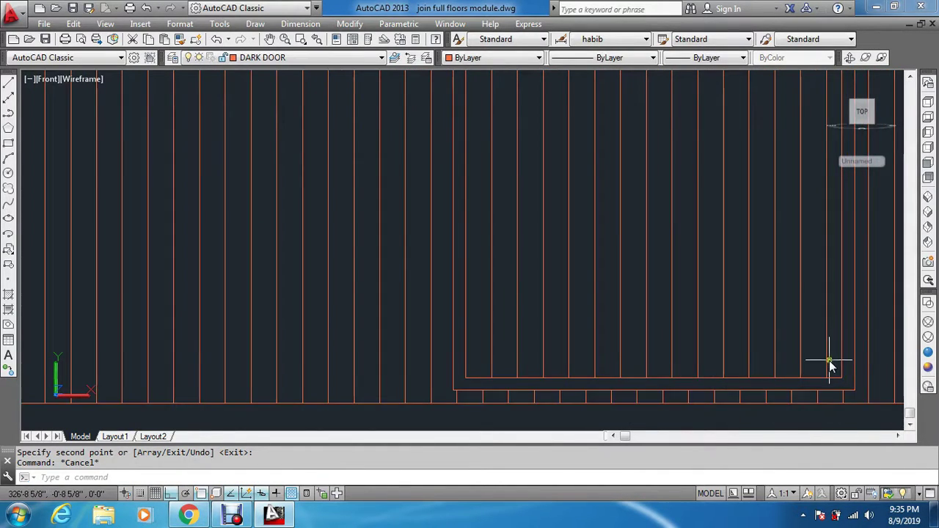
{"action": "scroll", "coordinate": [839, 375], "scroll_direction": "down", "scroll_amount": 5}
{"action": "scroll", "coordinate": [866, 325], "scroll_direction": "up", "scroll_amount": 2}
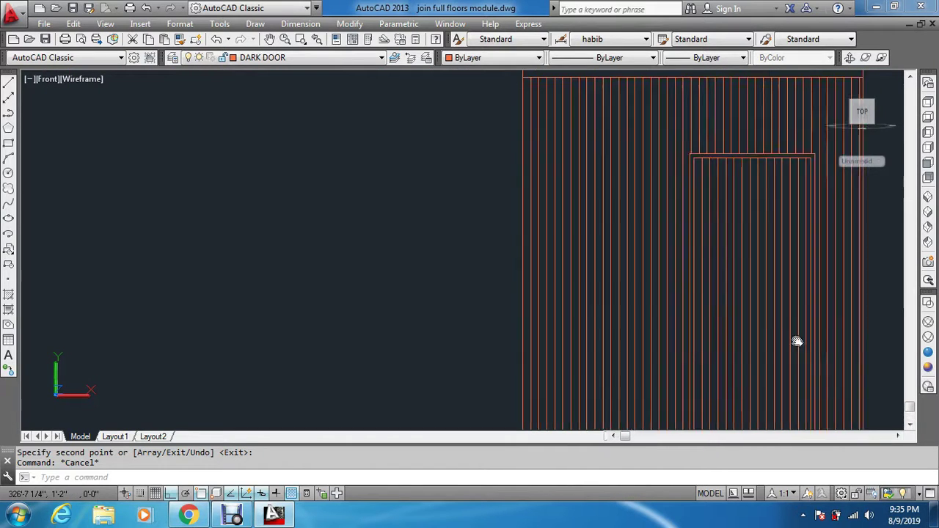
{"action": "middle_click_drag", "start_coordinate": [797, 340], "coordinate": [709, 292]}
{"action": "key", "text": "Return"}
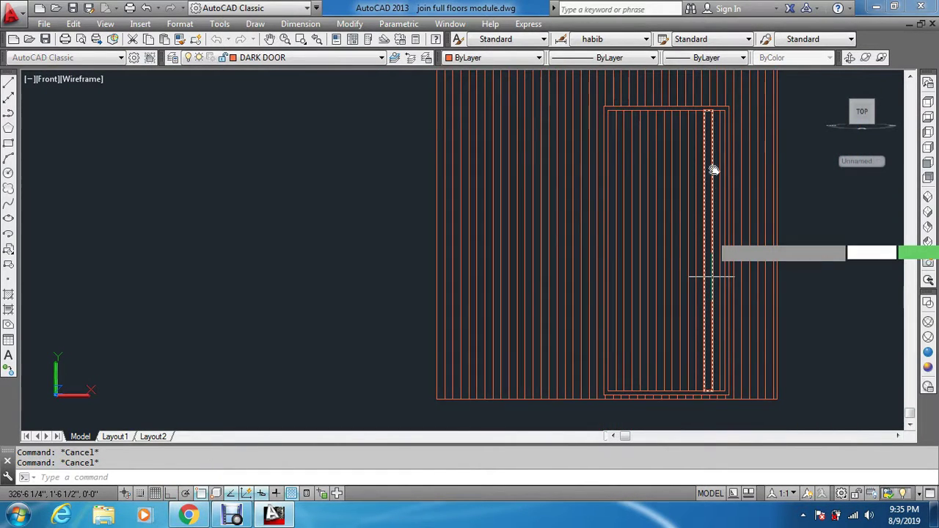
{"action": "scroll", "coordinate": [721, 120], "scroll_direction": "up", "scroll_amount": 4}
{"action": "middle_click_drag", "start_coordinate": [710, 97], "coordinate": [702, 132]}
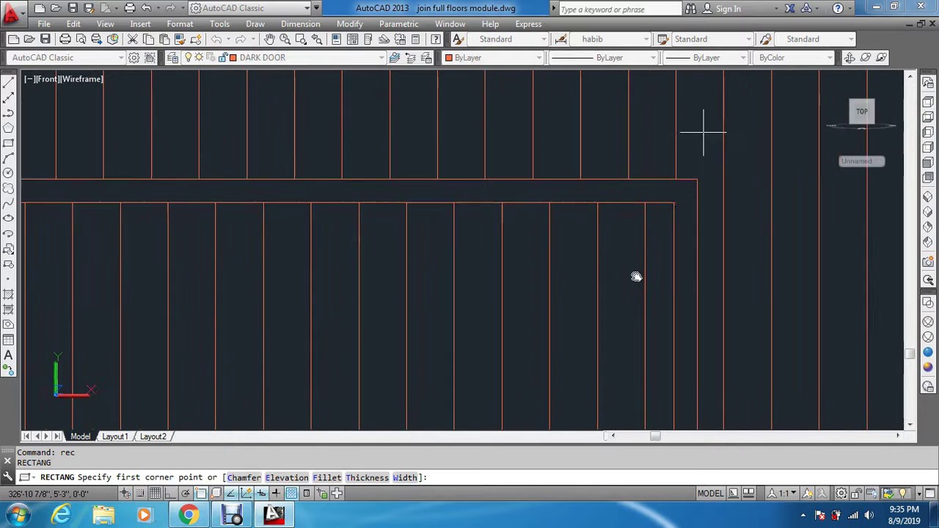
{"action": "left_click", "coordinate": [647, 204]}
{"action": "scroll", "coordinate": [653, 242], "scroll_direction": "down", "scroll_amount": 4}
{"action": "scroll", "coordinate": [650, 395], "scroll_direction": "up", "scroll_amount": 3}
{"action": "scroll", "coordinate": [649, 395], "scroll_direction": "up", "scroll_amount": 3}
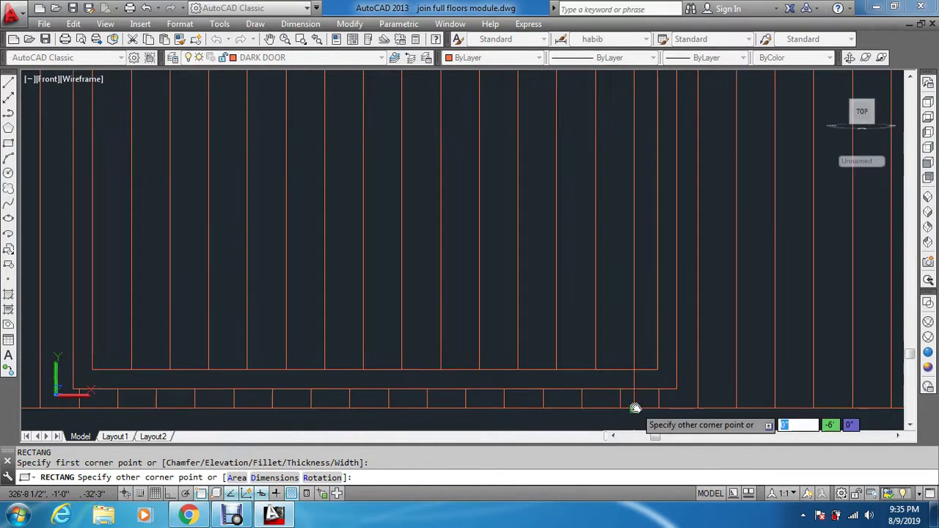
{"action": "left_click", "coordinate": [656, 372]}
{"action": "key", "text": "Return"}
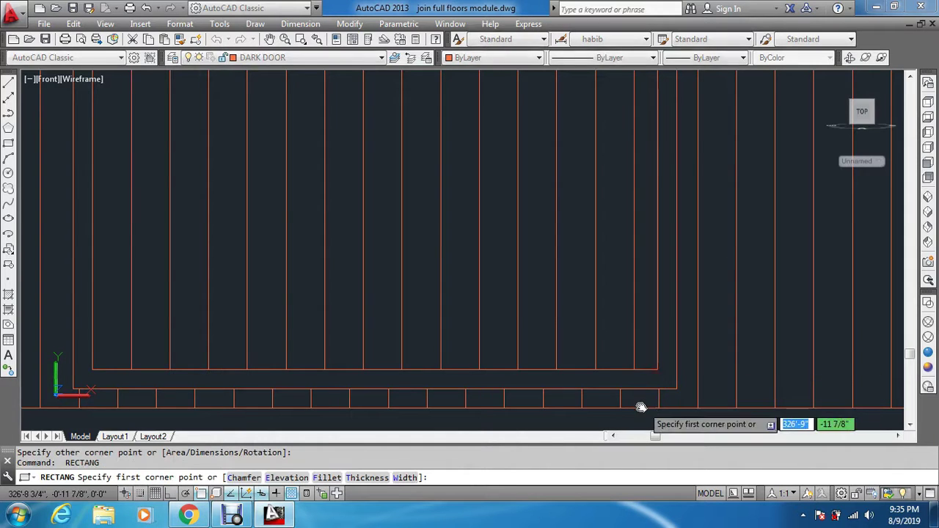
{"action": "scroll", "coordinate": [623, 397], "scroll_direction": "down", "scroll_amount": 3}
{"action": "key", "text": "Escape"}
{"action": "key", "text": "Escape"}
{"action": "scroll", "coordinate": [555, 322], "scroll_direction": "down", "scroll_amount": 4}
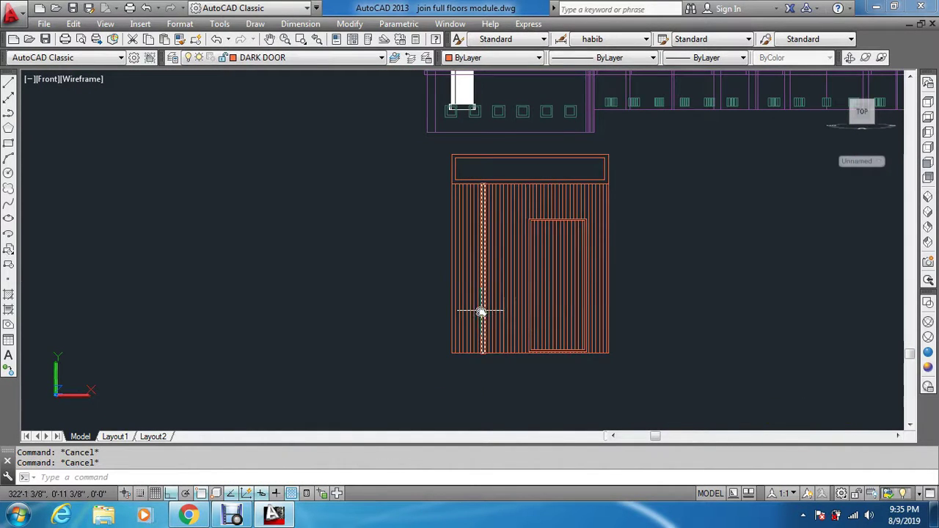
{"action": "scroll", "coordinate": [505, 323], "scroll_direction": "up", "scroll_amount": 2}
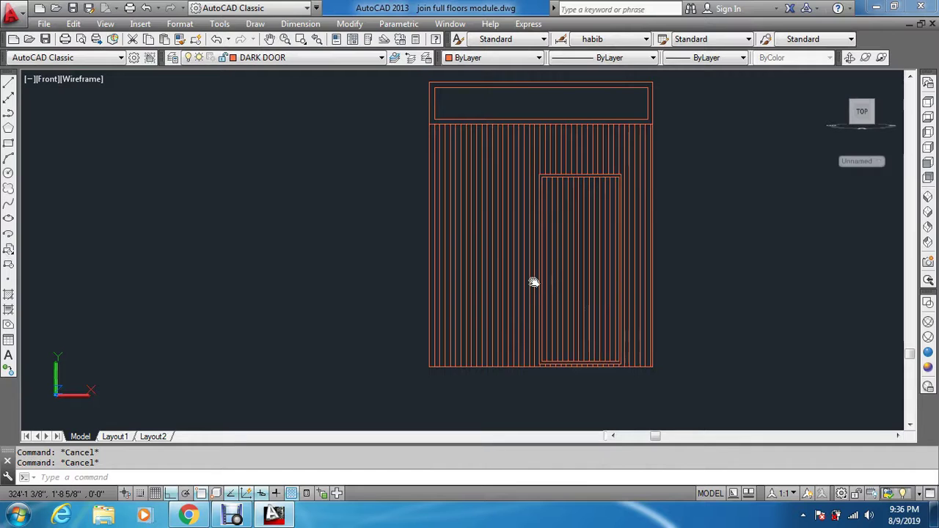
{"action": "middle_click_drag", "start_coordinate": [704, 260], "coordinate": [648, 289]}
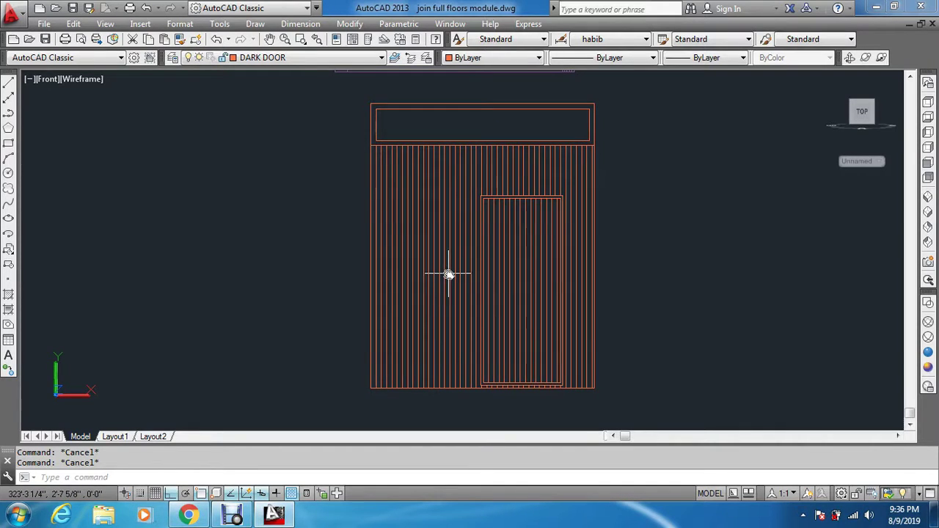
{"action": "left_click", "coordinate": [391, 212]}
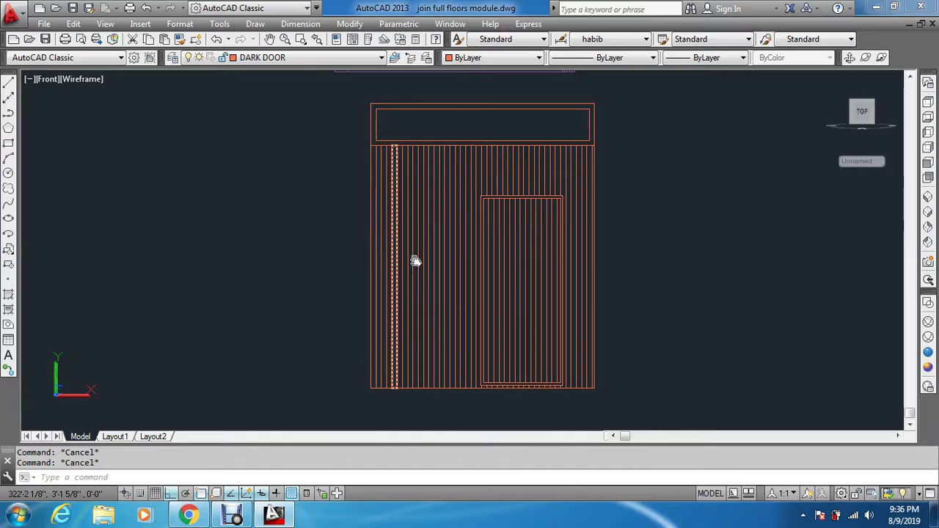